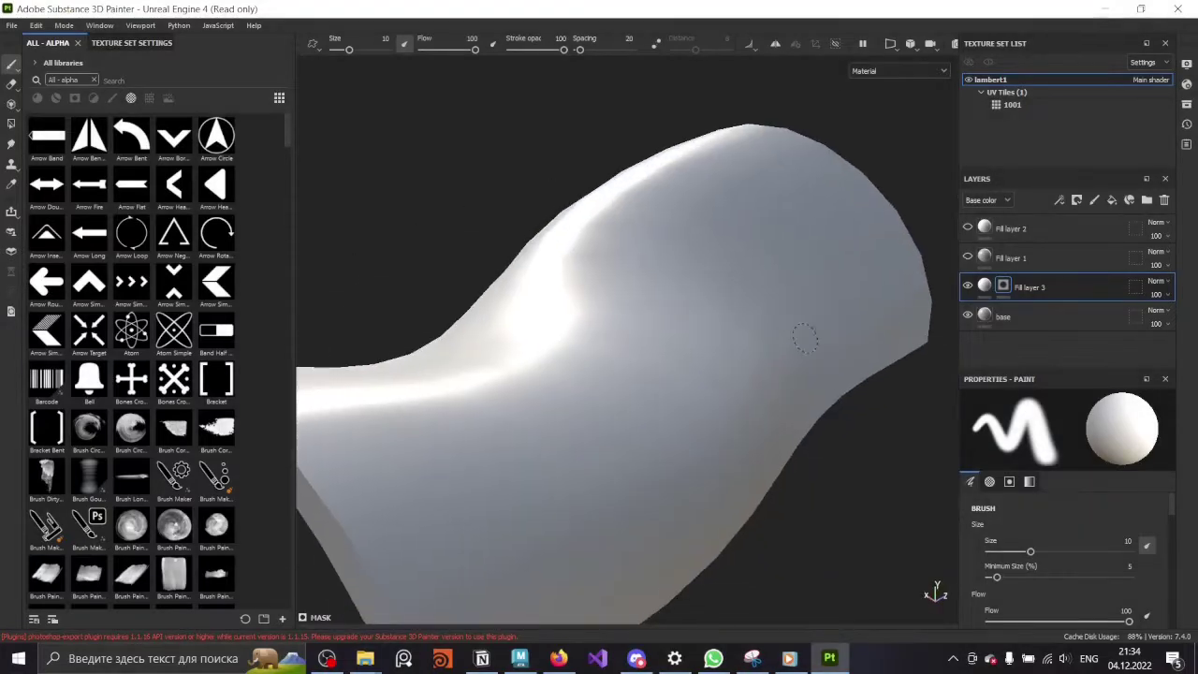
# - Orbit and zoom the view to frame the white mesh surface
pyautogui.keyDown('alt'); pyautogui.moveTo(797, 337); pyautogui.dragTo(816, 382); pyautogui.keyUp('alt')
pyautogui.scroll(-2, 1034, 478)
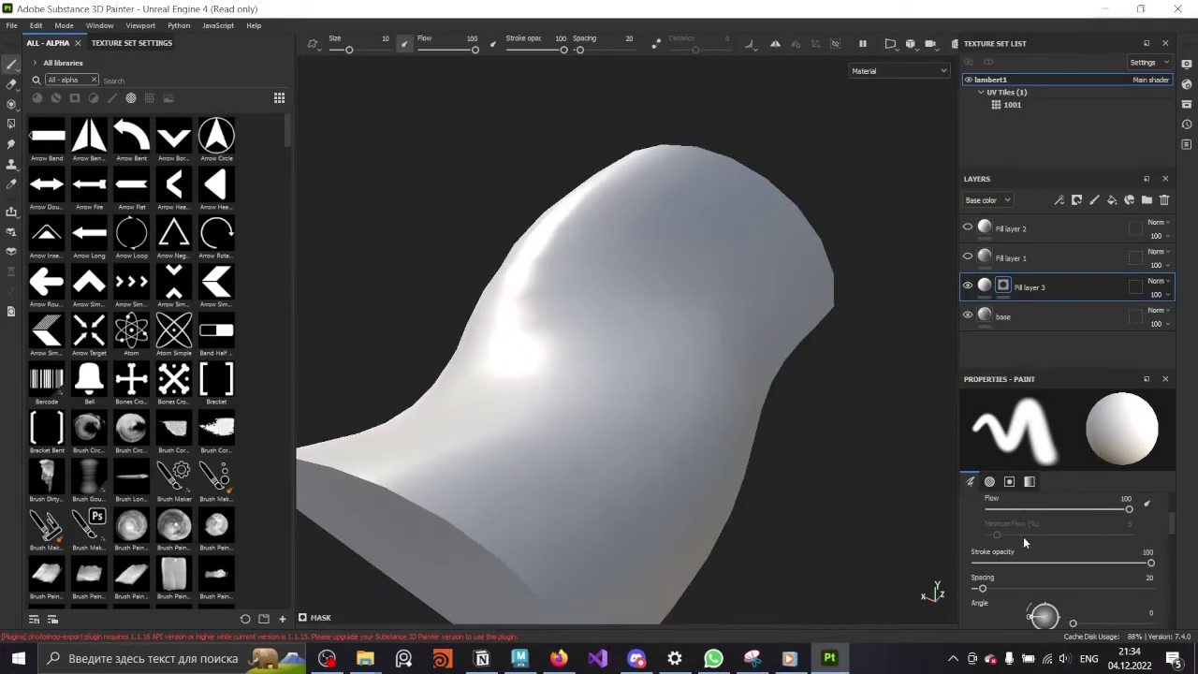
pyautogui.keyDown('alt'); pyautogui.moveTo(763, 419); pyautogui.dragTo(455, 343); pyautogui.keyUp('alt')
pyautogui.moveTo(296, 309); pyautogui.dragTo(255, 287)
pyautogui.moveTo(343, 294)
pyautogui.keyDown('alt'); pyautogui.mouseDown()
pyautogui.moveTo(818, 350)
pyautogui.moveTo(748, 296)
pyautogui.mouseUp(); pyautogui.keyUp('alt')
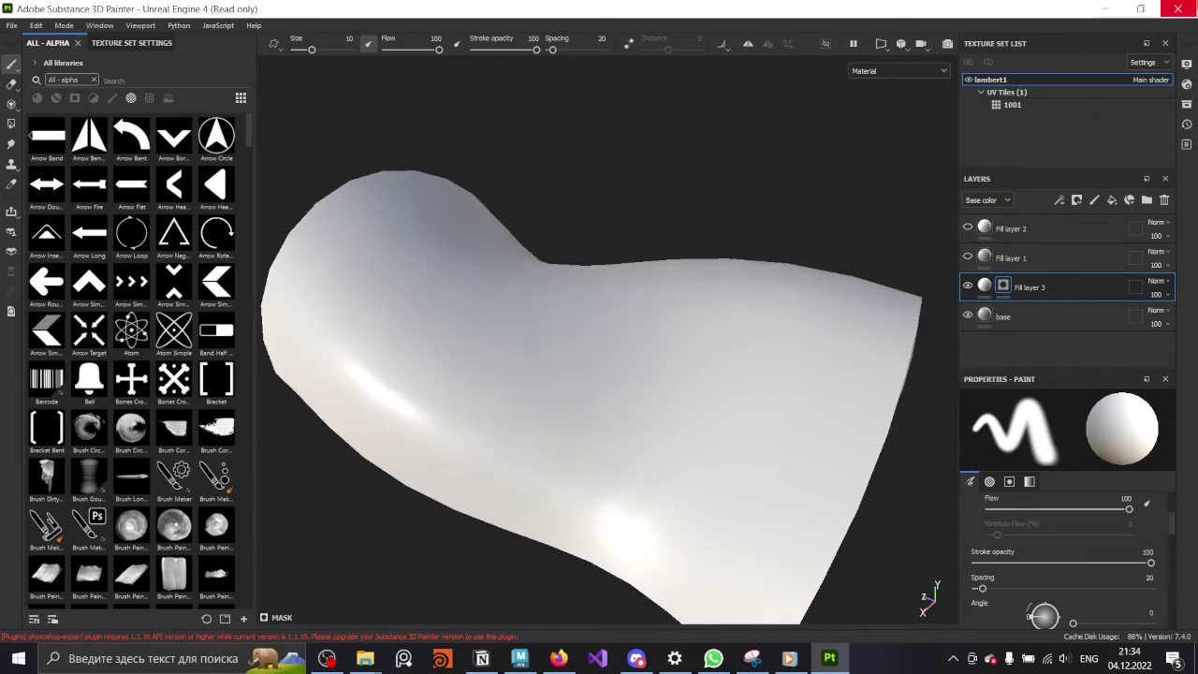
# - Set the brush size to about 23.04 and bring up the reference viewer's recent boards
pyautogui.keyDown('ctrl'); pyautogui.moveTo(548, 390); pyautogui.dragTo(615, 354, button='right'); pyautogui.keyUp('ctrl')
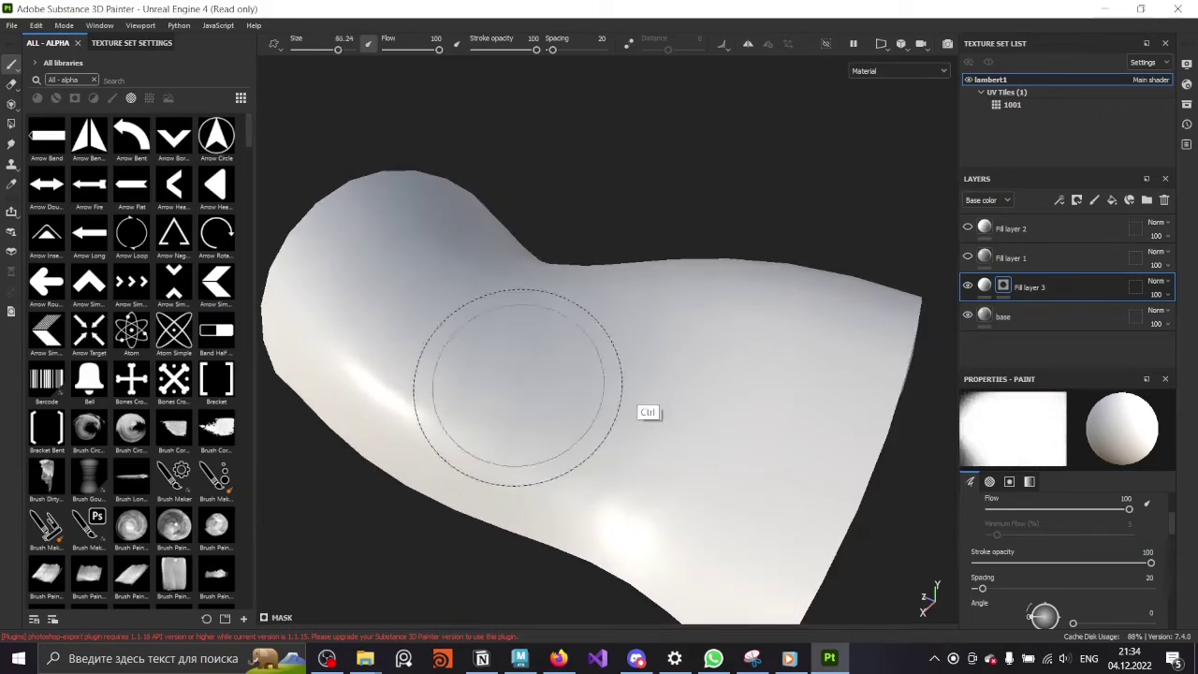
pyautogui.keyDown('alt'); pyautogui.moveTo(552, 339); pyautogui.dragTo(481, 361); pyautogui.keyUp('alt')
pyautogui.scroll(2, 490, 373)
pyautogui.keyDown('ctrl'); pyautogui.moveTo(500, 383); pyautogui.dragTo(412, 385, button='right'); pyautogui.keyUp('ctrl')
pyautogui.keyDown('alt'); pyautogui.moveTo(412, 385); pyautogui.dragTo(426, 395); pyautogui.keyUp('alt')
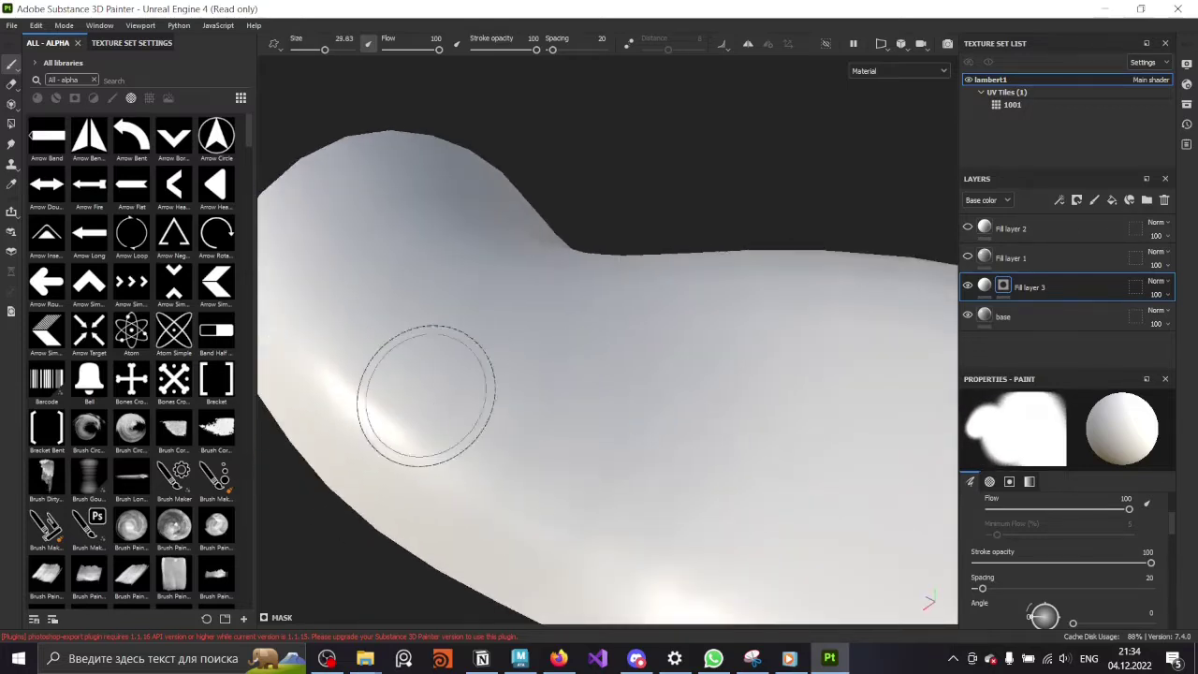
pyautogui.keyDown('ctrl'); pyautogui.moveTo(408, 381); pyautogui.dragTo(398, 388, button='right'); pyautogui.keyUp('ctrl')
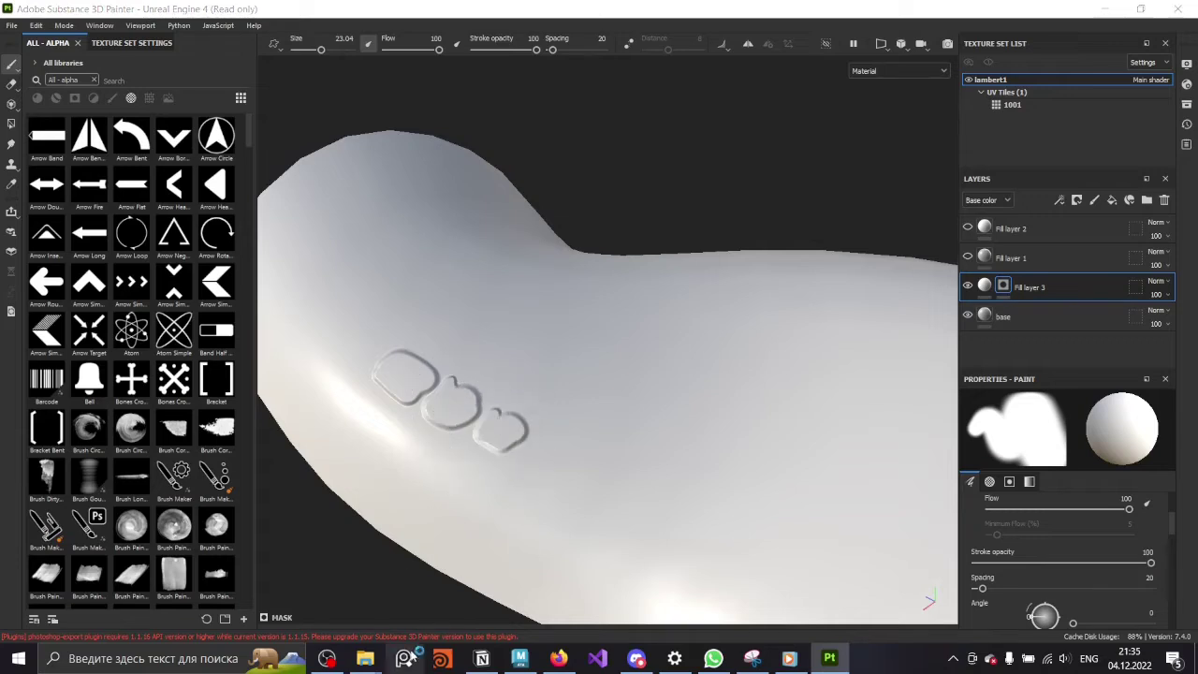
pyautogui.rightClick(1067, 524)
# - Load the iguana reference image and place it at the lower left
pyautogui.click(781, 569)
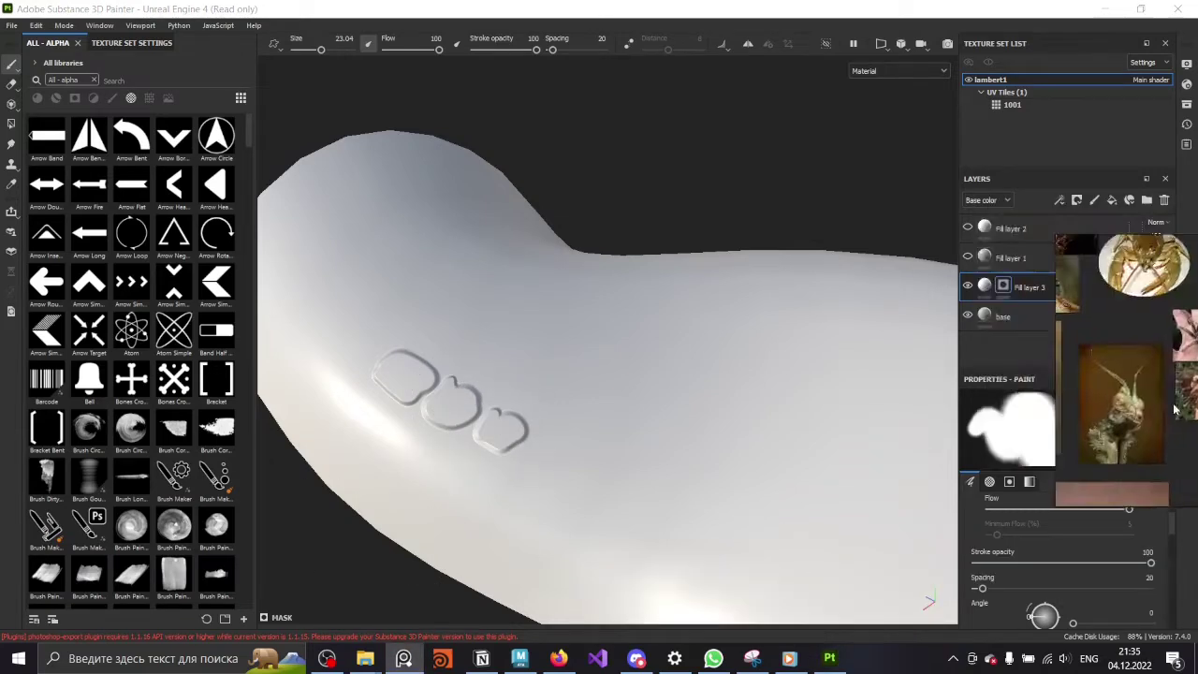
pyautogui.scroll(4, 1086, 370)
pyautogui.scroll(2, 1086, 370)
pyautogui.scroll(-6, 1086, 369)
pyautogui.scroll(3, 1086, 370)
pyautogui.scroll(-2, 1086, 370)
pyautogui.moveTo(1086, 370)
pyautogui.mouseDown()
pyautogui.moveTo(140, 489)
pyautogui.moveTo(185, 452)
pyautogui.mouseUp()
pyautogui.scroll(2, 185, 453)
pyautogui.scroll(-2, 186, 452)
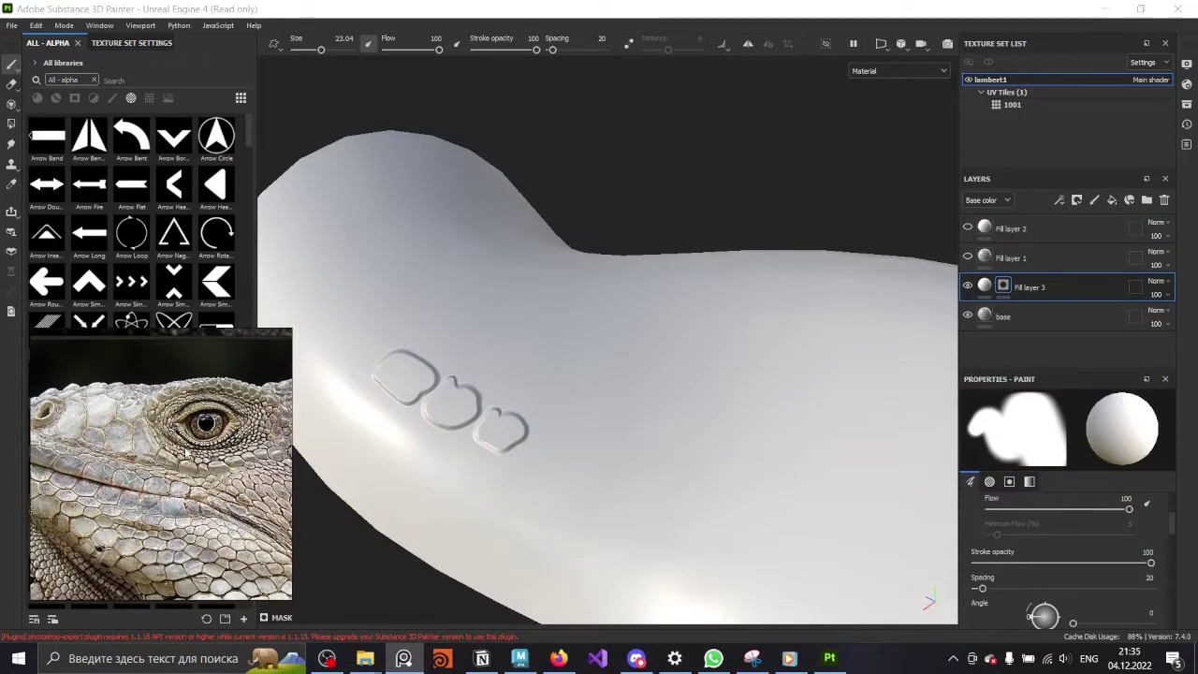
# - Hide the side panels, test-stamp a scale, and undo the earlier stamps
pyautogui.press('Tab')
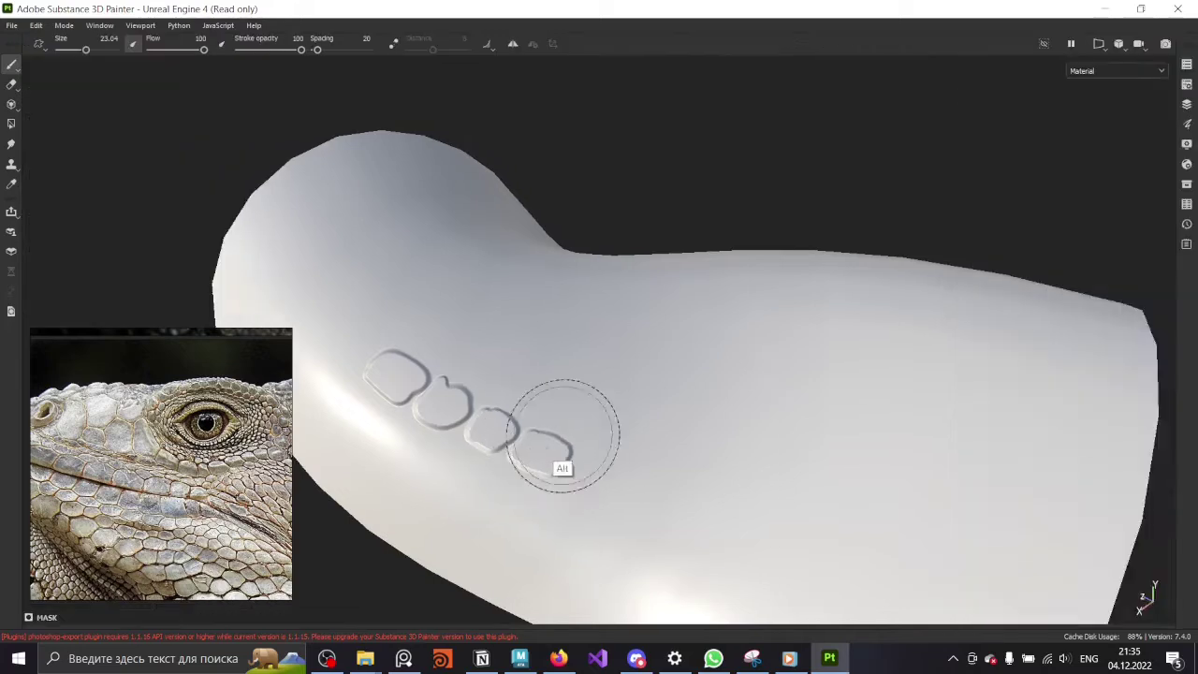
pyautogui.keyDown('alt'); pyautogui.moveTo(562, 468); pyautogui.dragTo(599, 403); pyautogui.keyUp('alt')
pyautogui.click(680, 418)
pyautogui.moveTo(671, 429)
pyautogui.keyDown('alt'); pyautogui.mouseDown()
pyautogui.moveTo(615, 468)
pyautogui.moveTo(628, 422)
pyautogui.moveTo(645, 447)
pyautogui.mouseUp(); pyautogui.keyUp('alt')
pyautogui.hotkey('ctrl', 'z')
pyautogui.hotkey('ctrl', 'z')
pyautogui.hotkey('ctrl', 'z')
pyautogui.hotkey('ctrl', 'z')
pyautogui.hotkey('ctrl', 'z')
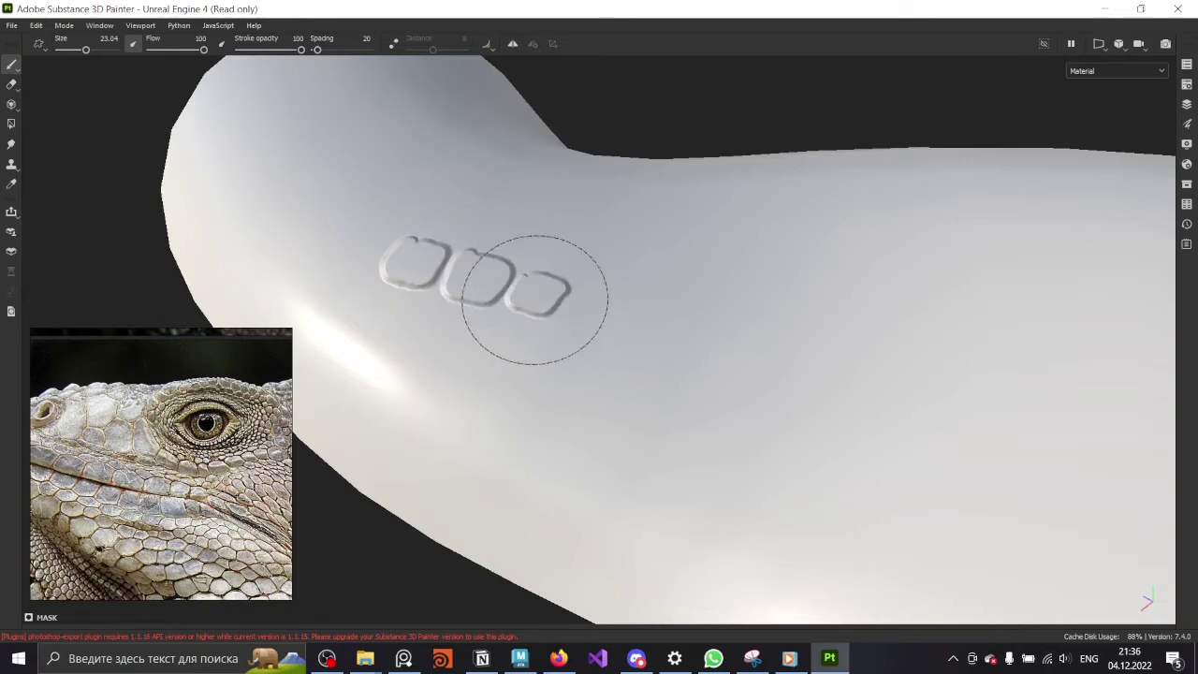
# - Stamp a first row of embossed scales along the surface
pyautogui.moveTo(635, 309)
pyautogui.keyDown('alt'); pyautogui.mouseDown()
pyautogui.moveTo(530, 315)
pyautogui.moveTo(717, 321)
pyautogui.moveTo(703, 294)
pyautogui.moveTo(722, 279)
pyautogui.moveTo(537, 321)
pyautogui.moveTo(674, 326)
pyautogui.mouseUp(); pyautogui.keyUp('alt')
pyautogui.click(717, 321)
pyautogui.click(703, 294)
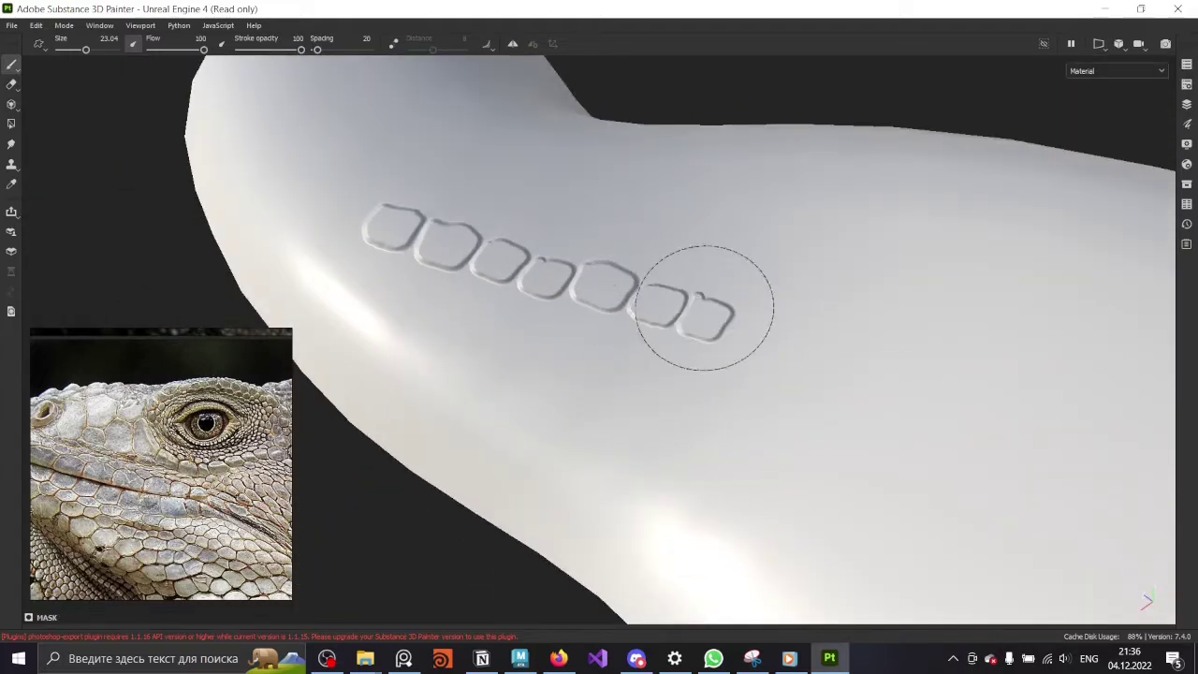
pyautogui.keyDown('alt'); pyautogui.moveTo(712, 327); pyautogui.dragTo(486, 227); pyautogui.keyUp('alt')
pyautogui.click(487, 228)
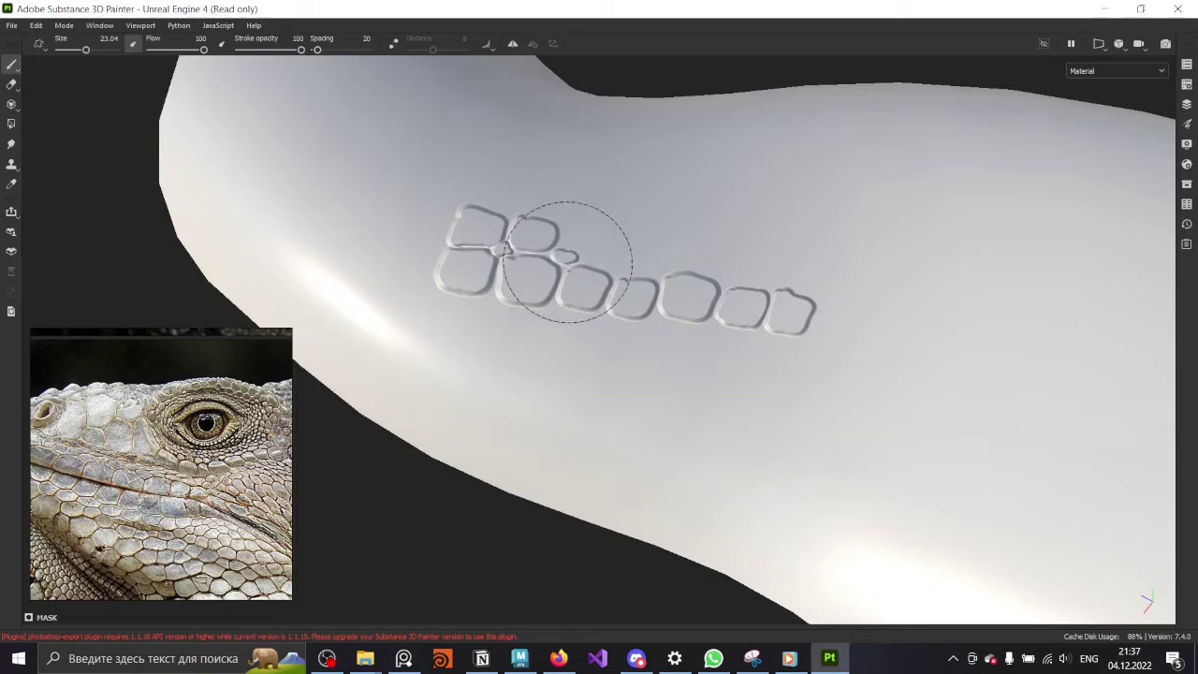
# - Stamp a second row of scales above the first and view the patch flat-on
pyautogui.moveTo(637, 267)
pyautogui.keyDown('alt'); pyautogui.mouseDown()
pyautogui.moveTo(661, 262)
pyautogui.moveTo(610, 227)
pyautogui.mouseUp(); pyautogui.keyUp('alt')
pyautogui.click(661, 262)
pyautogui.click(609, 228)
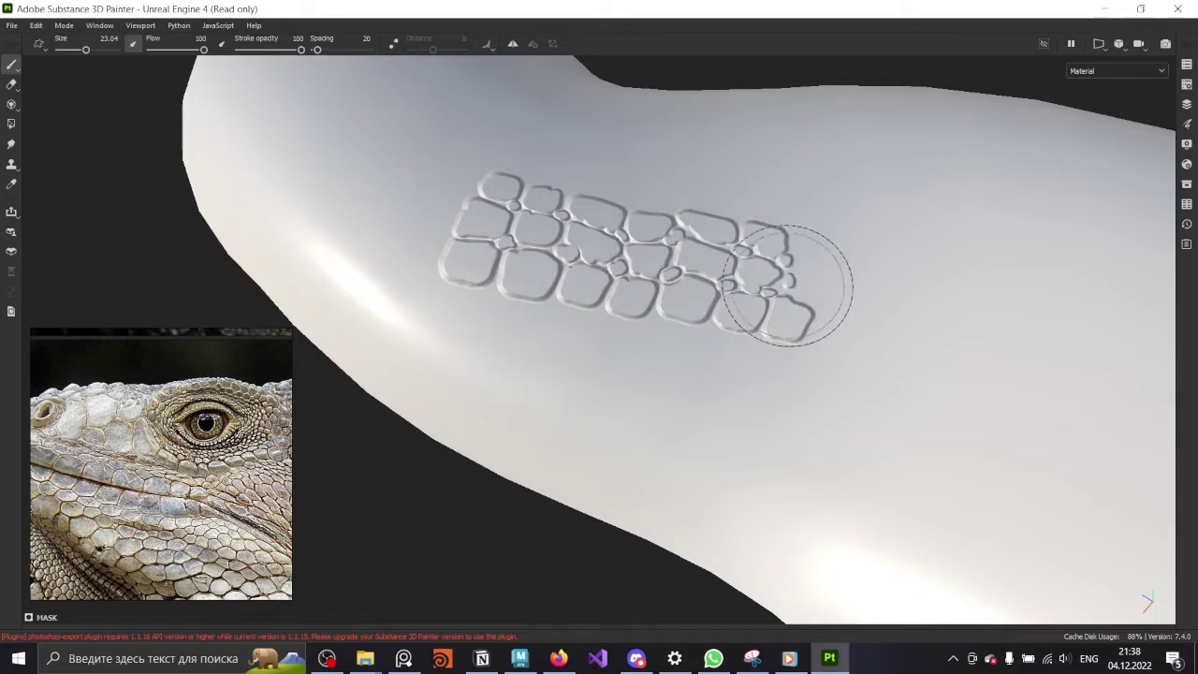
pyautogui.moveTo(805, 251)
pyautogui.keyDown('alt'); pyautogui.mouseDown()
pyautogui.moveTo(696, 303)
pyautogui.moveTo(532, 334)
pyautogui.moveTo(705, 208)
pyautogui.mouseUp(); pyautogui.keyUp('alt')
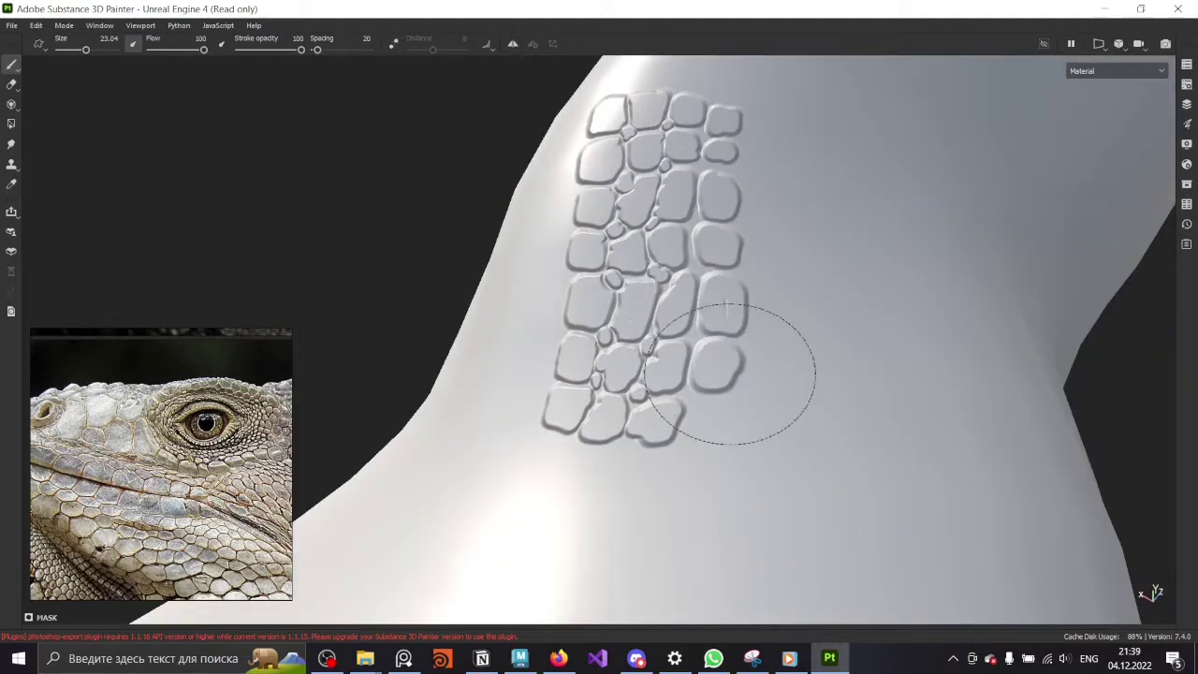
pyautogui.keyDown('alt'); pyautogui.moveTo(730, 161); pyautogui.dragTo(735, 321); pyautogui.keyUp('alt')
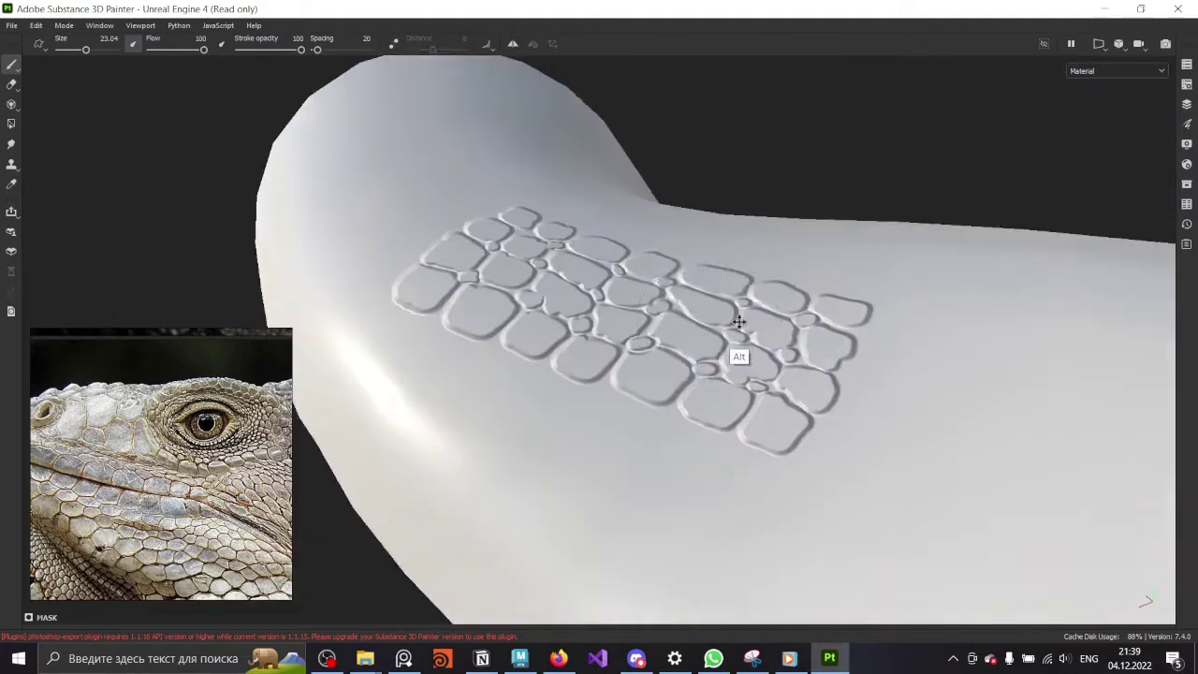
# - Restore the side panels, check Fill layer 3's height, and select its painted mask
pyautogui.press('Tab')
pyautogui.click(1030, 286)
pyautogui.moveTo(1094, 532)
pyautogui.mouseDown()
pyautogui.moveTo(1060, 534)
pyautogui.moveTo(1097, 533)
pyautogui.mouseUp()
pyautogui.click(1004, 286)
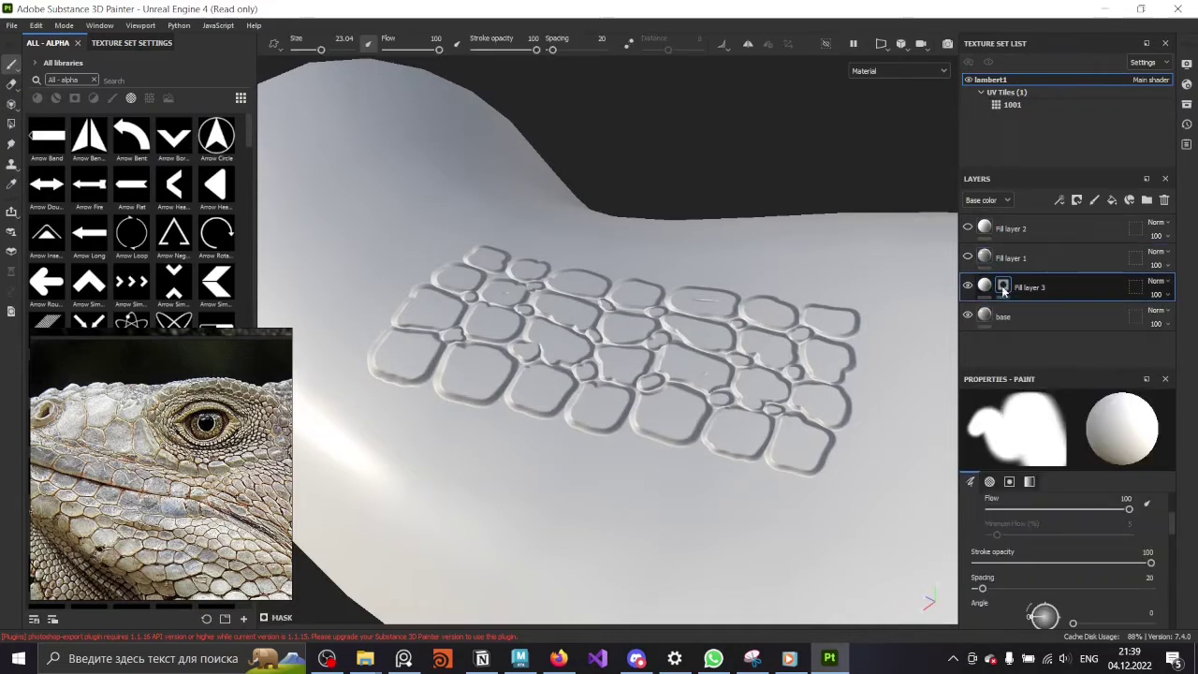
# - Anchor Fill layer 3's painted mask, disable its height, and rename it only_mask
pyautogui.rightClick(1004, 288)
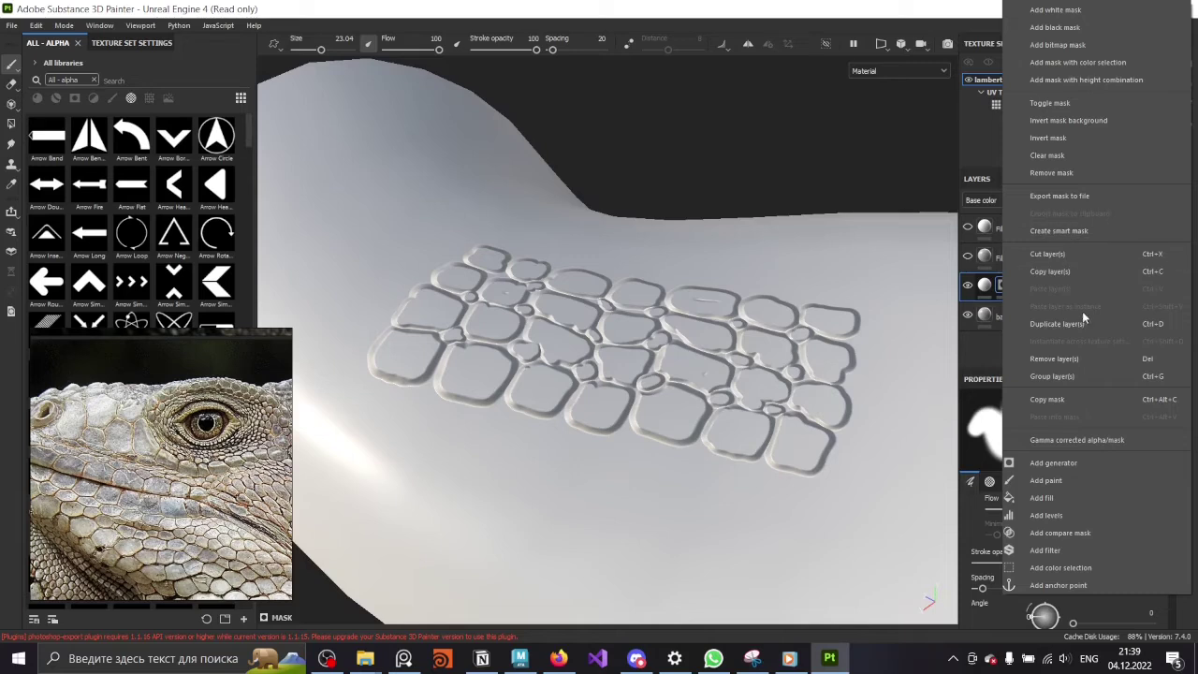
pyautogui.click(1046, 585)
pyautogui.hotkey('ctrl', 'z')
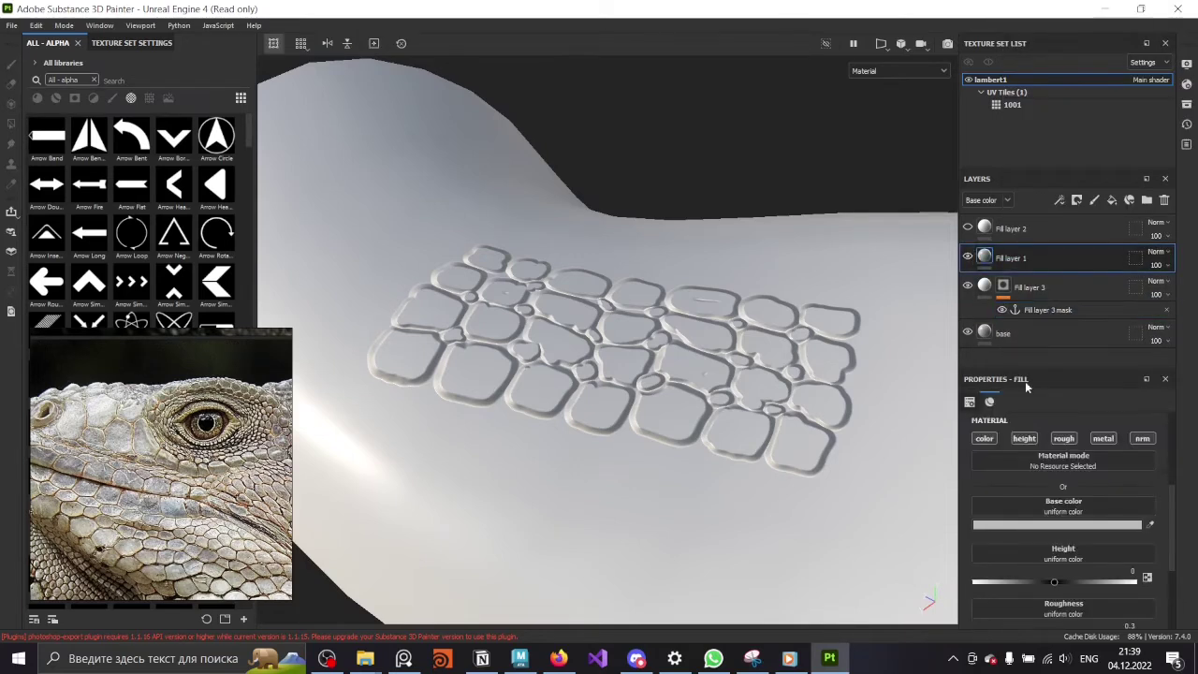
pyautogui.click(1025, 438)
pyautogui.doubleClick(1034, 287)
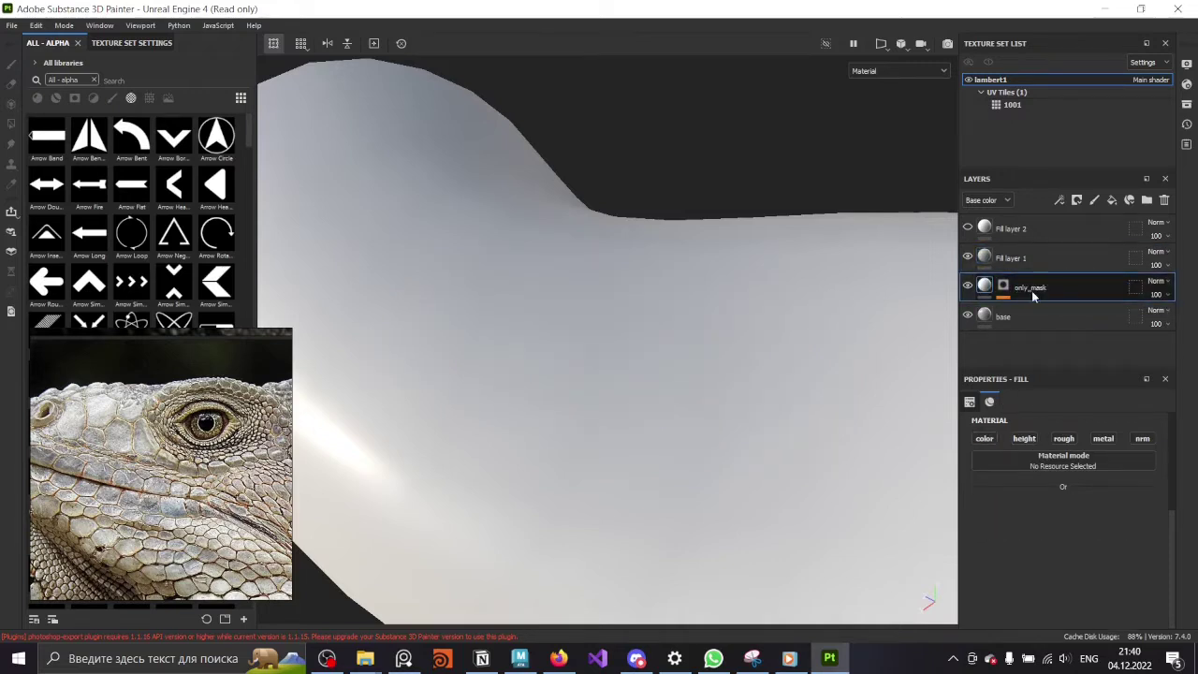
# - Give Fill layer 1 a black mask
pyautogui.click(1030, 264)
pyautogui.click(1064, 527)
pyautogui.rightClick(1030, 257)
pyautogui.click(1041, 80)
# - Add a mask fill using the Fill layer 3 mask anchor and enable Fill layer 1's height
pyautogui.rightClick(1002, 278)
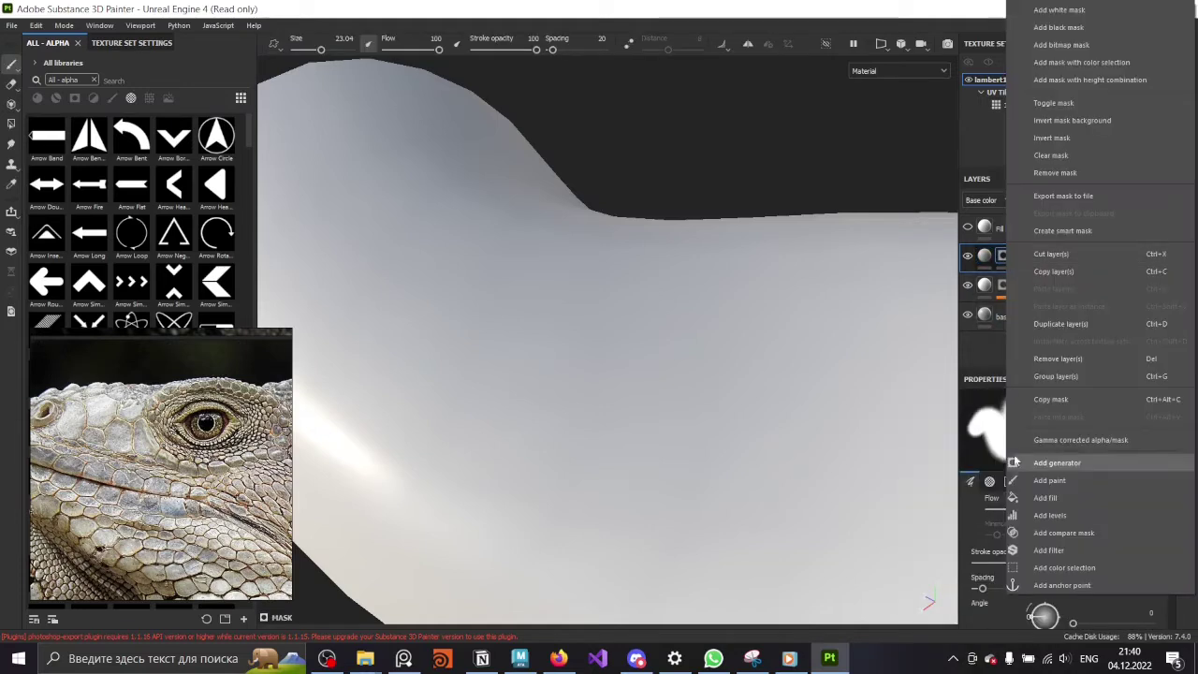
pyautogui.click(1030, 516)
pyautogui.click(1063, 437)
pyautogui.click(1032, 506)
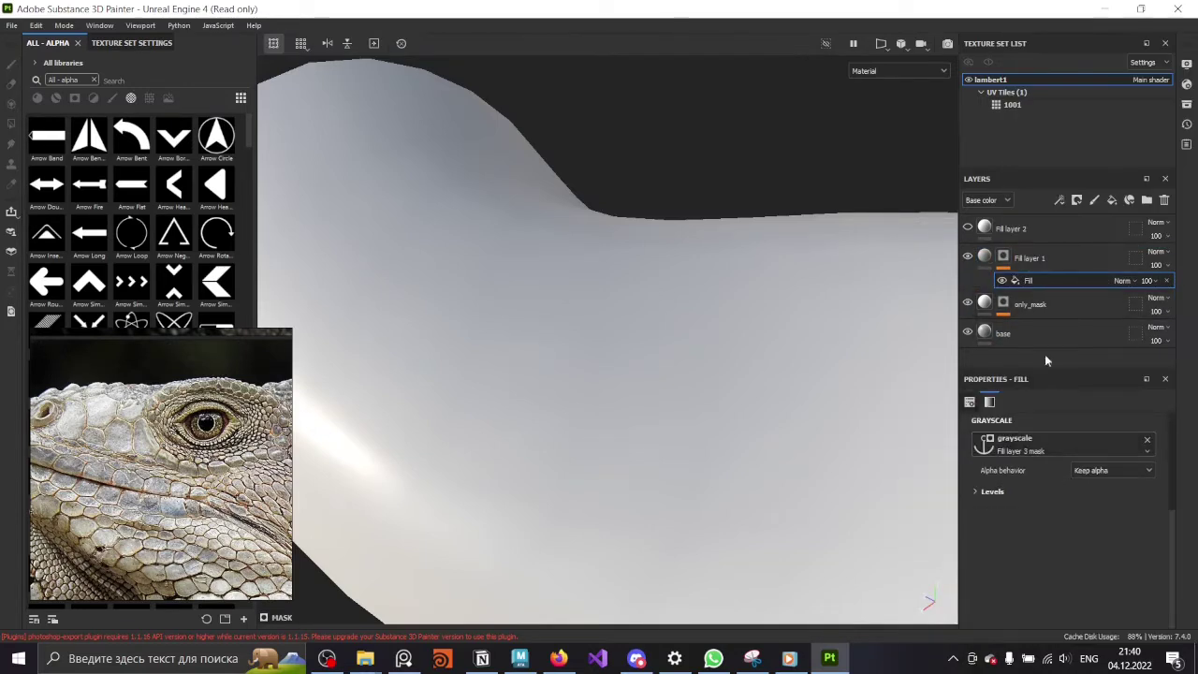
pyautogui.click(1029, 257)
pyautogui.click(1024, 438)
pyautogui.moveTo(946, 542)
pyautogui.keyDown('alt'); pyautogui.mouseDown()
pyautogui.moveTo(829, 444)
pyautogui.moveTo(945, 525)
pyautogui.mouseUp(); pyautogui.keyUp('alt')
# - Lower the relief height slightly and add a Bevel filter to Fill layer 1's mask
pyautogui.moveTo(894, 488)
pyautogui.keyDown('alt'); pyautogui.mouseDown()
pyautogui.moveTo(861, 525)
pyautogui.moveTo(824, 460)
pyautogui.mouseUp(); pyautogui.keyUp('alt')
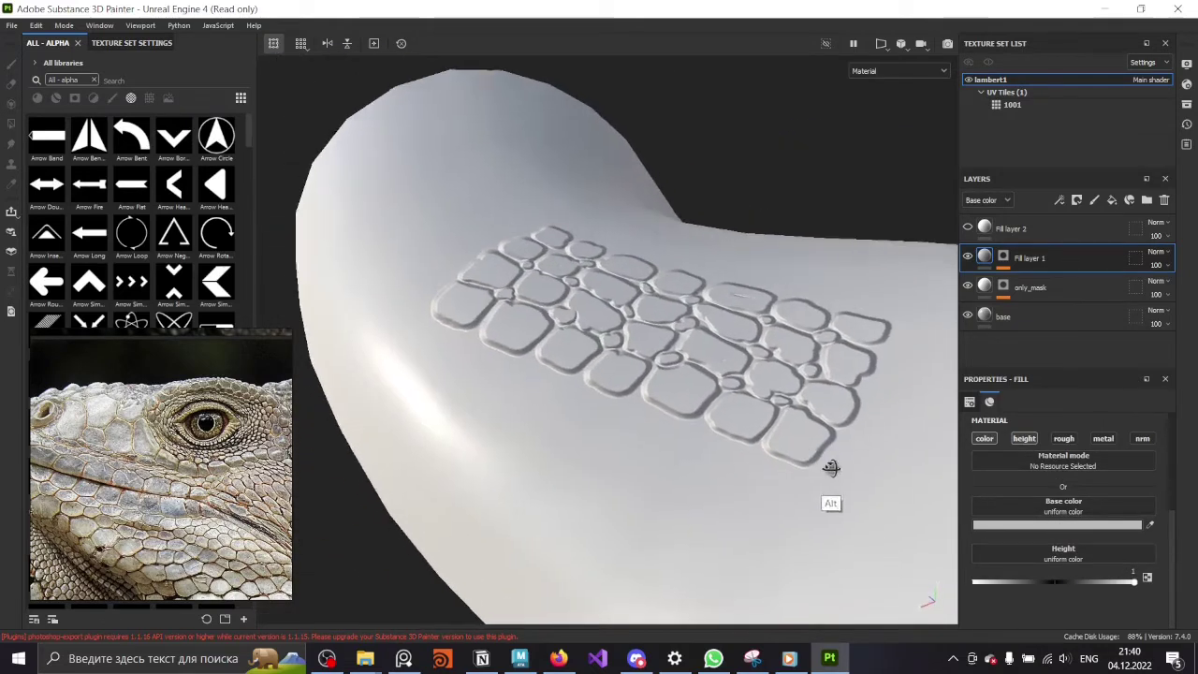
pyautogui.moveTo(1134, 583); pyautogui.dragTo(1133, 582)
pyautogui.click(1005, 257)
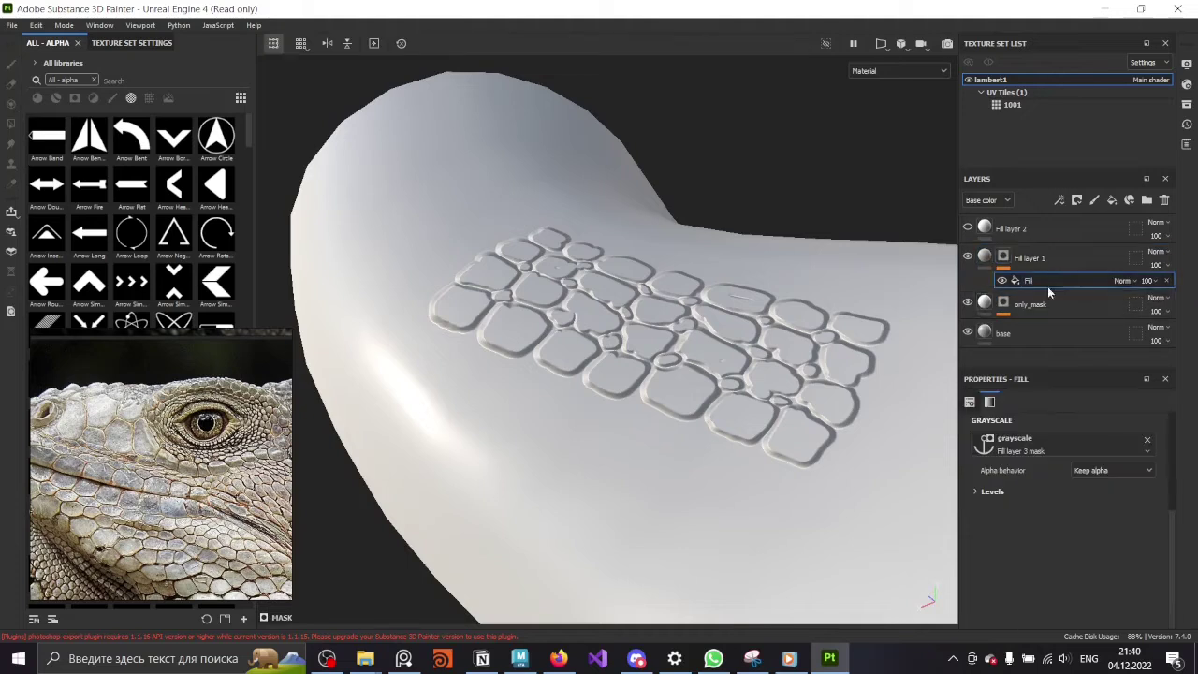
pyautogui.click(1059, 199)
pyautogui.click(1091, 306)
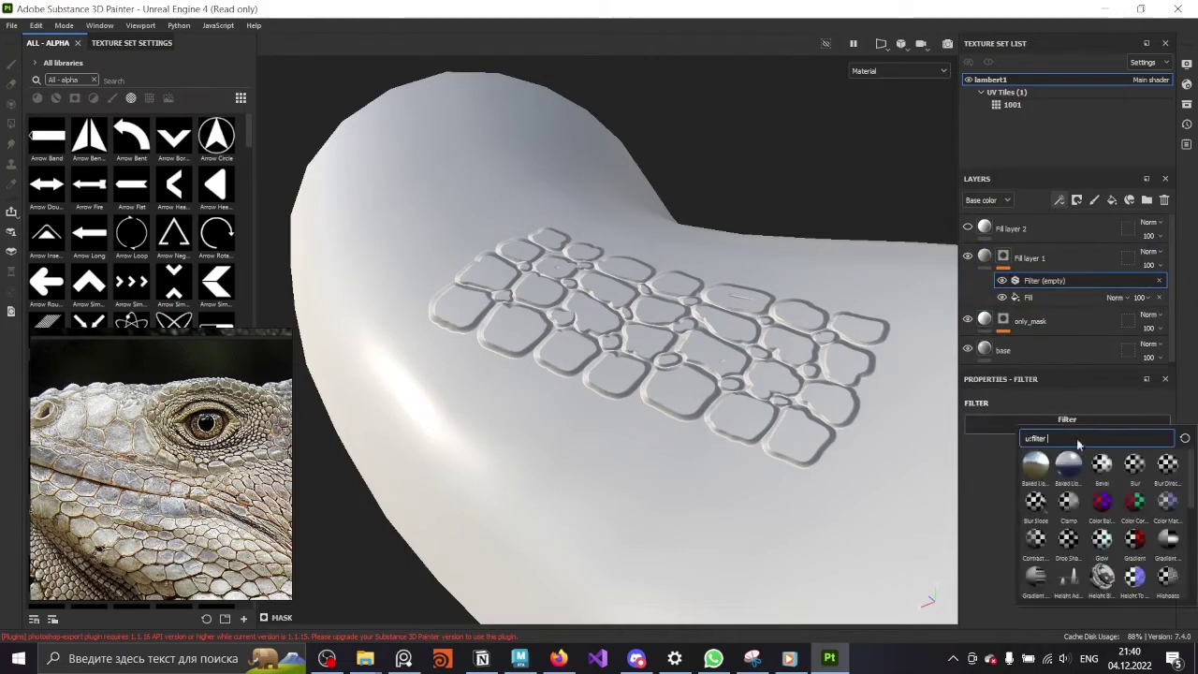
pyautogui.click(1034, 468)
# - Tune the bevel to distance -0.0167 and smoothing 0.18, then select only_mask's mask with a half-size brush
pyautogui.moveTo(1078, 504); pyautogui.dragTo(1070, 503)
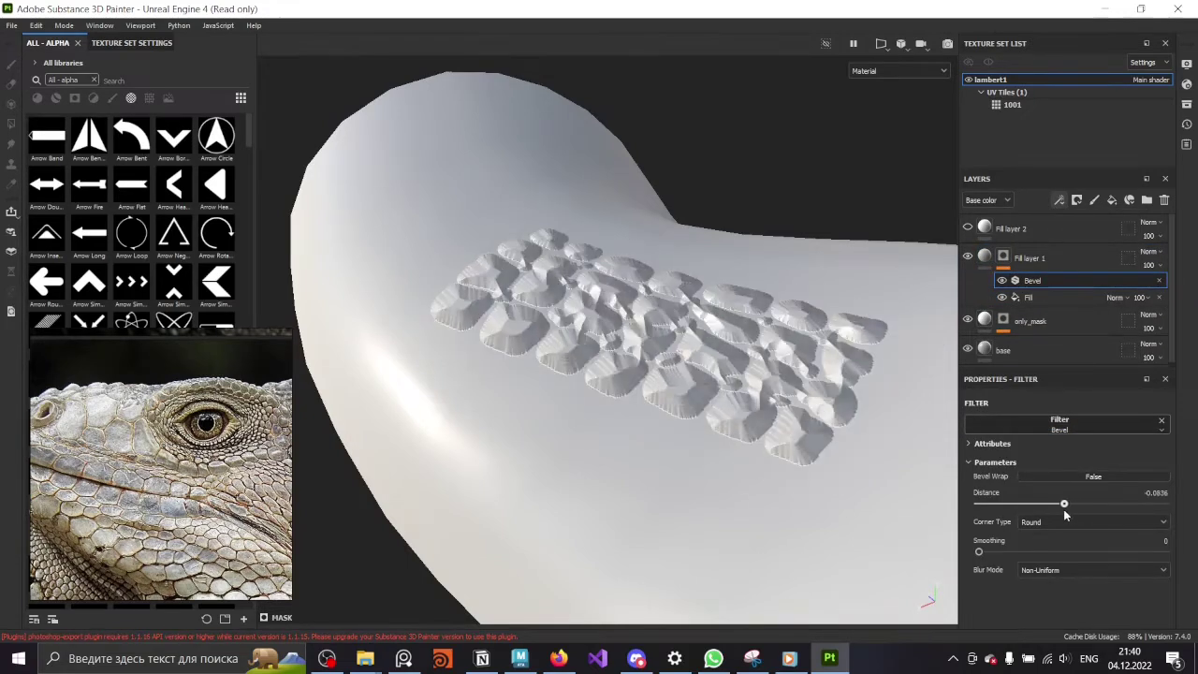
pyautogui.moveTo(982, 552)
pyautogui.mouseDown()
pyautogui.moveTo(1147, 552)
pyautogui.moveTo(1022, 551)
pyautogui.mouseUp()
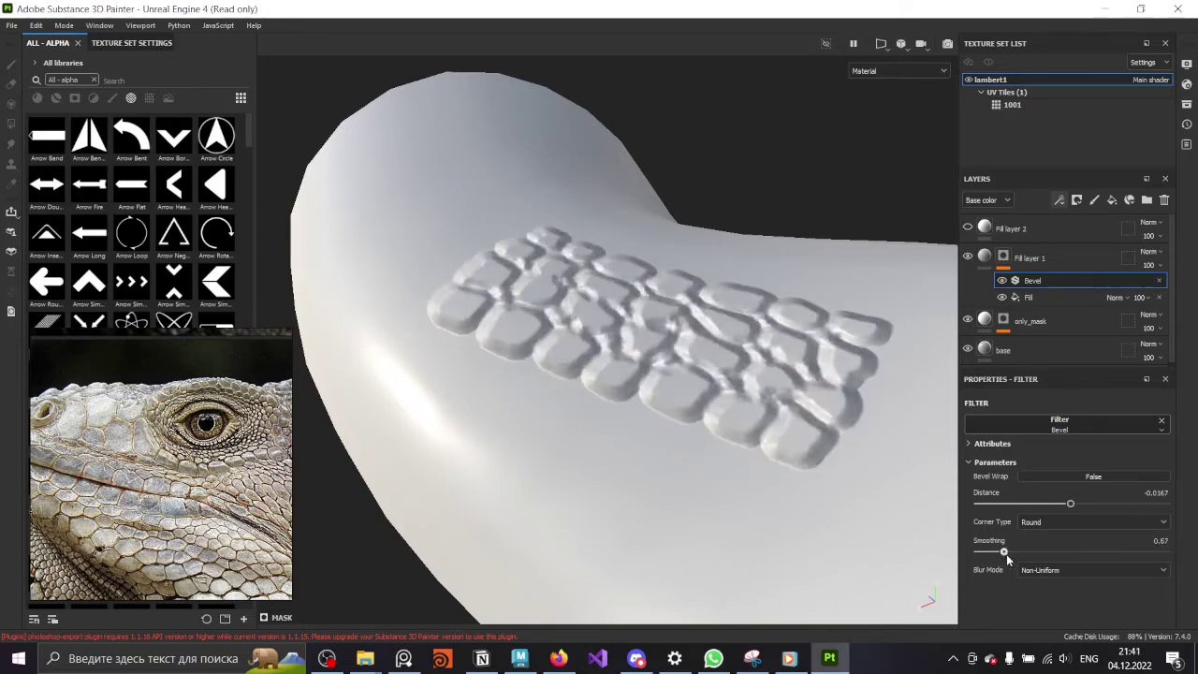
pyautogui.moveTo(1070, 506); pyautogui.dragTo(1081, 505)
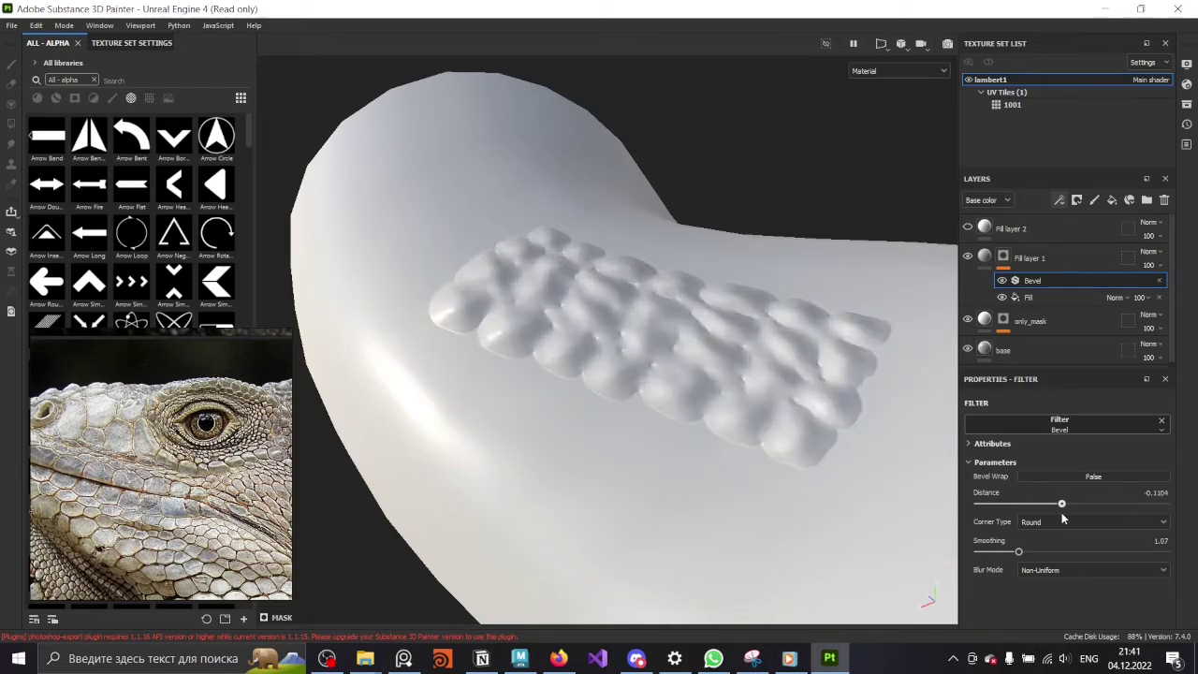
pyautogui.moveTo(1080, 519); pyautogui.dragTo(1074, 520)
pyautogui.moveTo(1018, 551); pyautogui.dragTo(992, 552)
pyautogui.keyDown('alt'); pyautogui.moveTo(913, 487); pyautogui.dragTo(911, 472); pyautogui.keyUp('alt')
pyautogui.moveTo(1072, 503); pyautogui.dragTo(1070, 504)
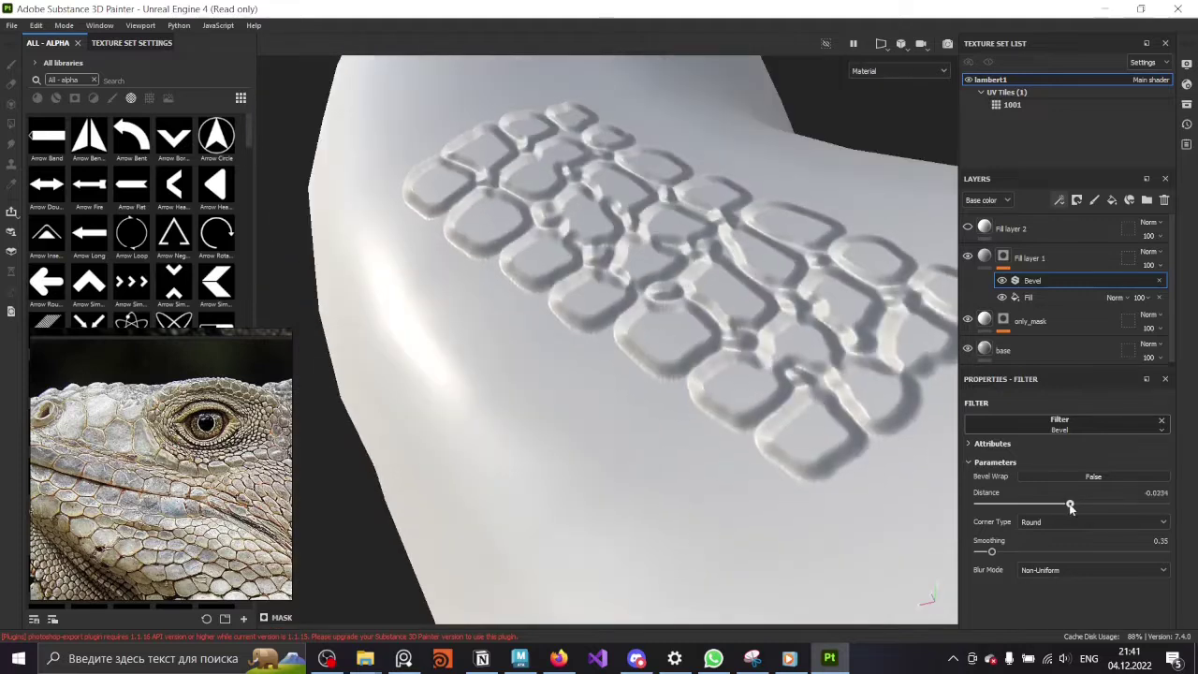
pyautogui.moveTo(991, 551); pyautogui.dragTo(890, 530)
pyautogui.click(1002, 320)
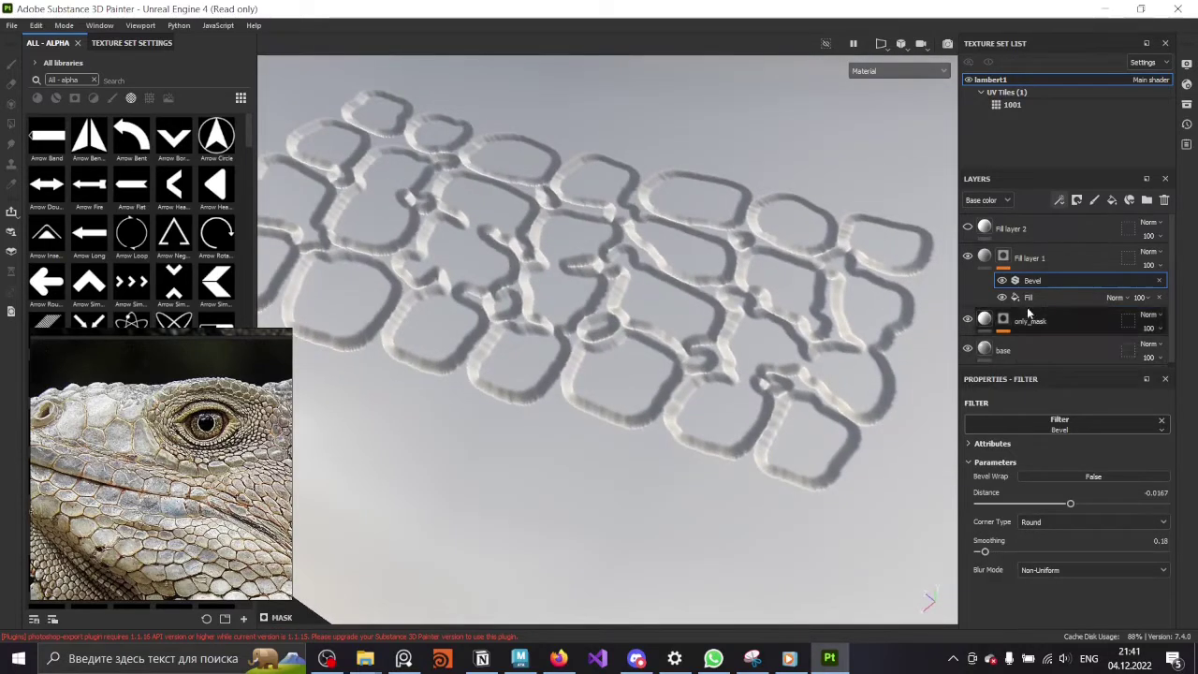
pyautogui.keyDown('ctrl'); pyautogui.moveTo(434, 295); pyautogui.dragTo(463, 296, button='right'); pyautogui.keyUp('ctrl')
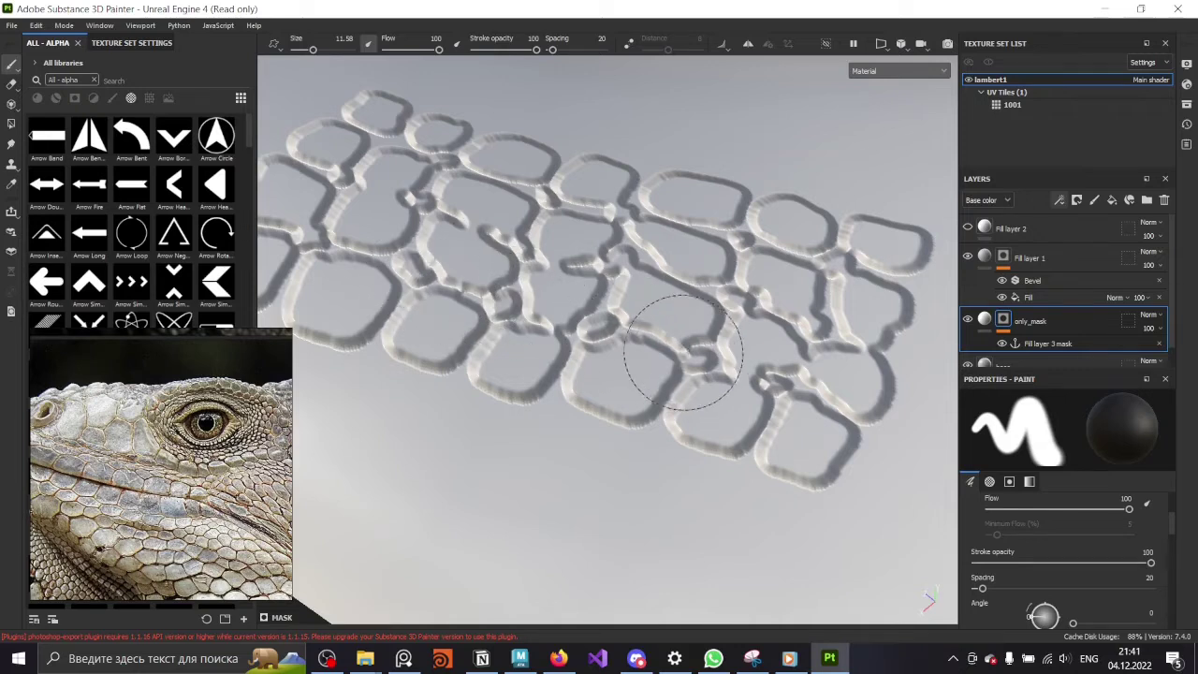
# - Swap the paint colours between white and black and frame the whole scale patch
pyautogui.press('x')
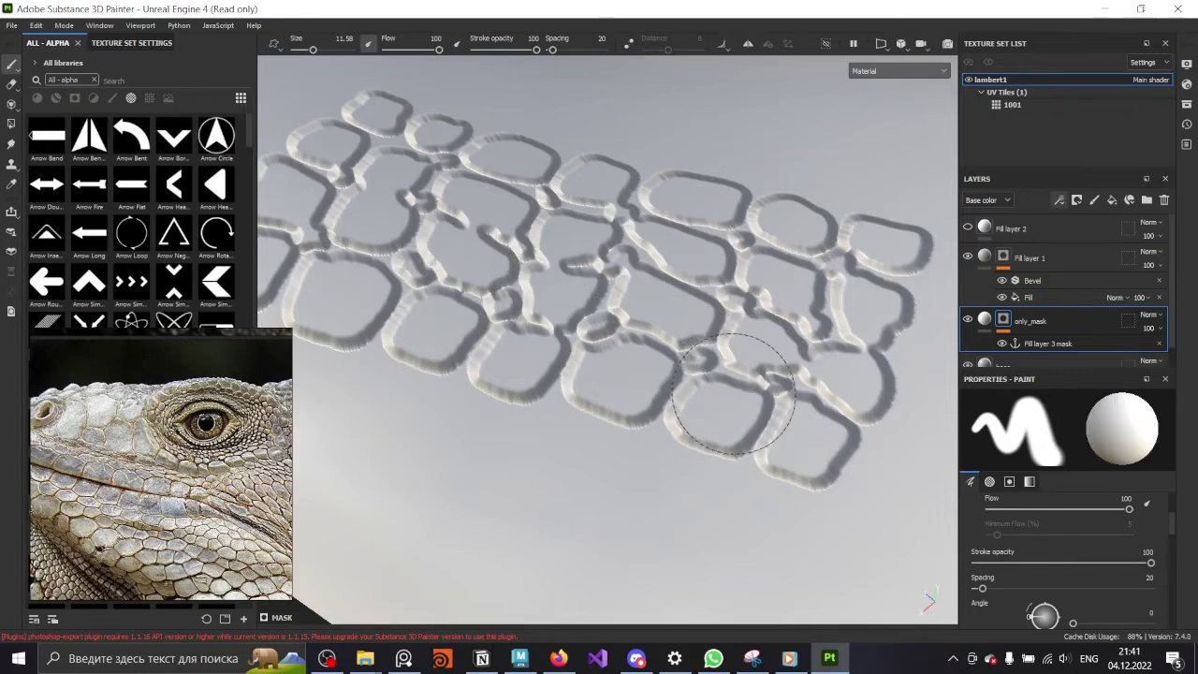
pyautogui.keyDown('alt'); pyautogui.moveTo(735, 379); pyautogui.dragTo(631, 403); pyautogui.keyUp('alt')
pyautogui.press('x')
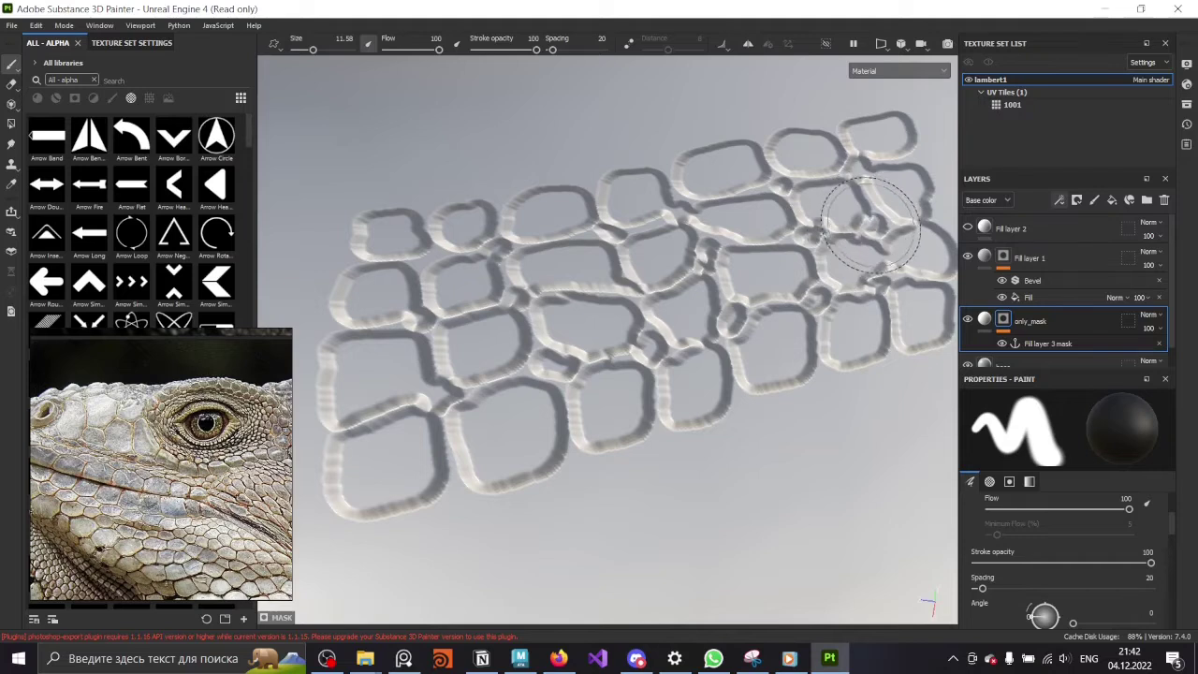
pyautogui.keyDown('alt'); pyautogui.moveTo(859, 225); pyautogui.dragTo(796, 281); pyautogui.keyUp('alt')
pyautogui.scroll(-3, 642, 267)
pyautogui.keyDown('alt'); pyautogui.moveTo(642, 268); pyautogui.dragTo(599, 383); pyautogui.keyUp('alt')
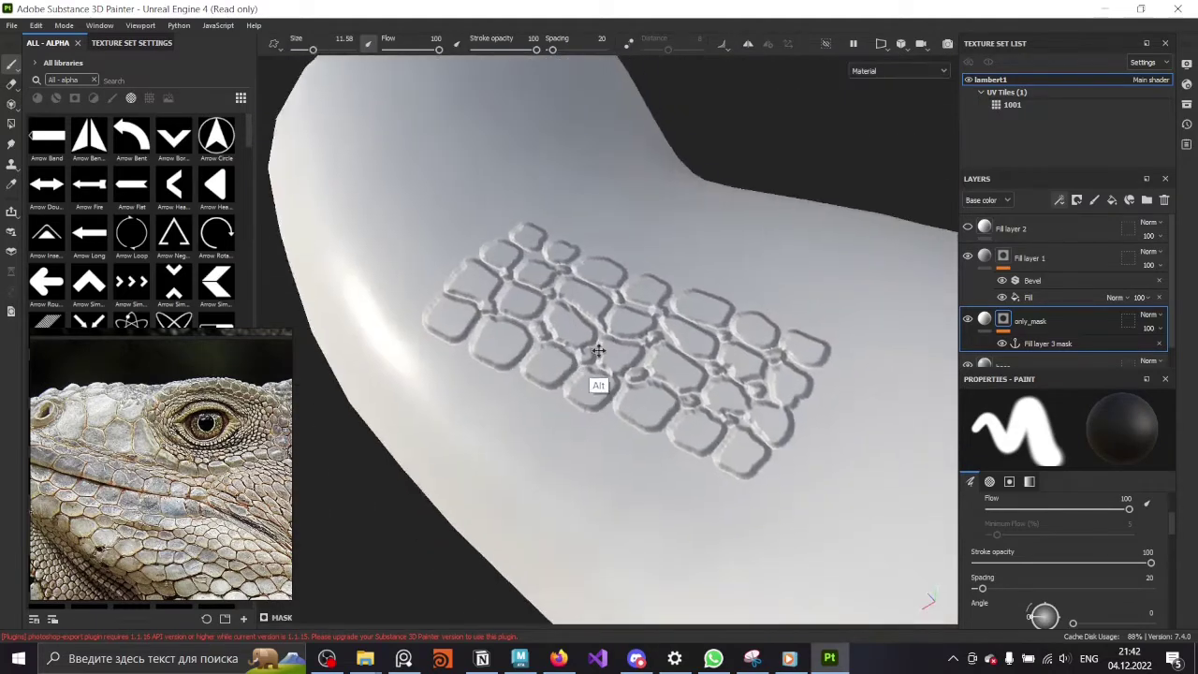
pyautogui.press('x')
pyautogui.scroll(2, 797, 339)
# - Turn off Fill layer 1's base colour channel and rename it heigh
pyautogui.click(1030, 258)
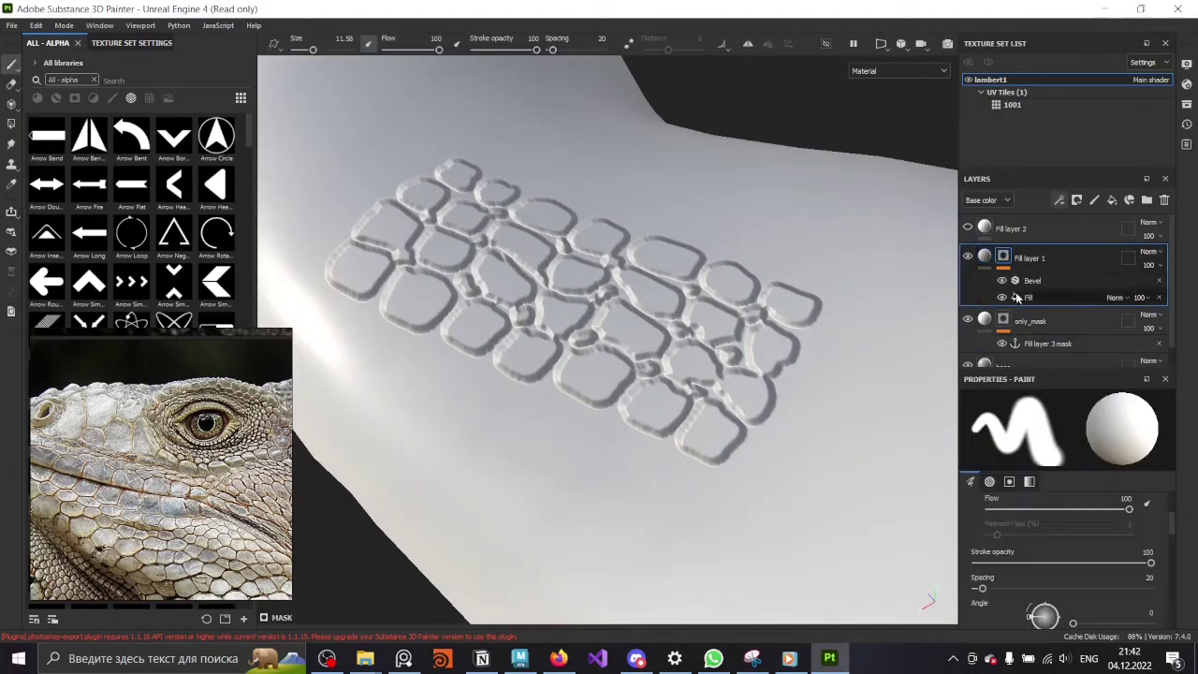
pyautogui.click(985, 438)
pyautogui.doubleClick(1032, 258)
pyautogui.write('heigh')
pyautogui.click(1048, 267)
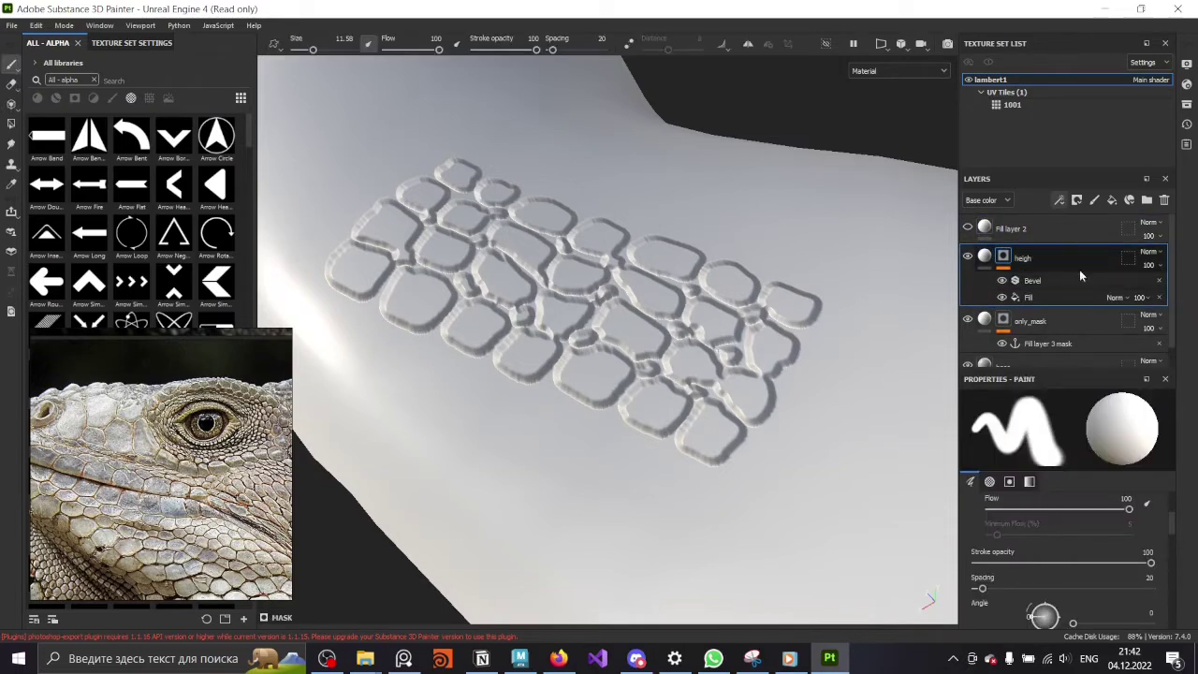
# - Add a fill effect inside the heigh mask
pyautogui.rightClick(1004, 257)
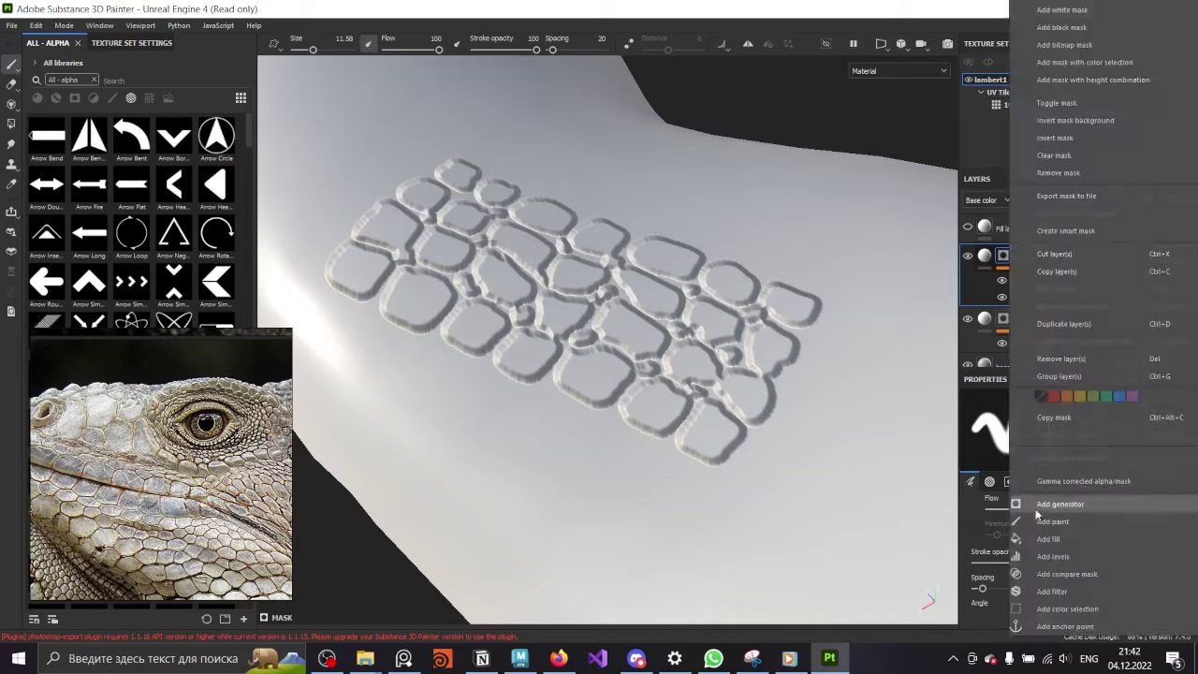
pyautogui.click(1048, 403)
pyautogui.click(1064, 438)
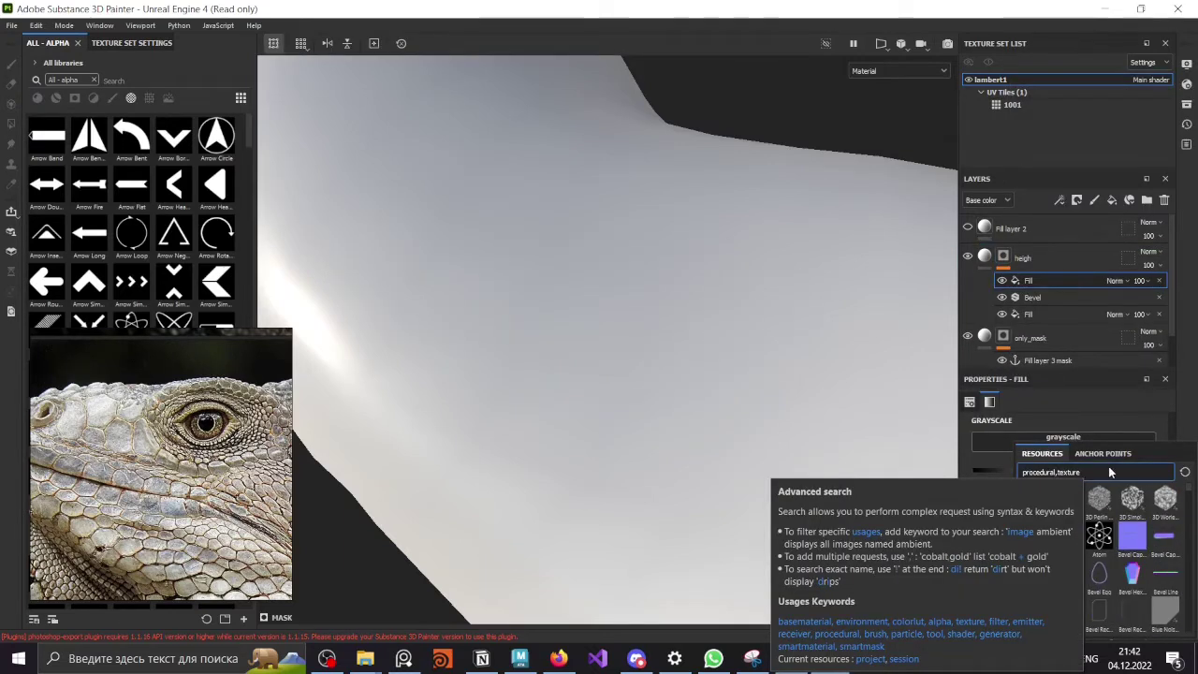
# - Search 'grun' and apply Grunge Dirt Scratched as the mask fill's texture
pyautogui.write('grun')
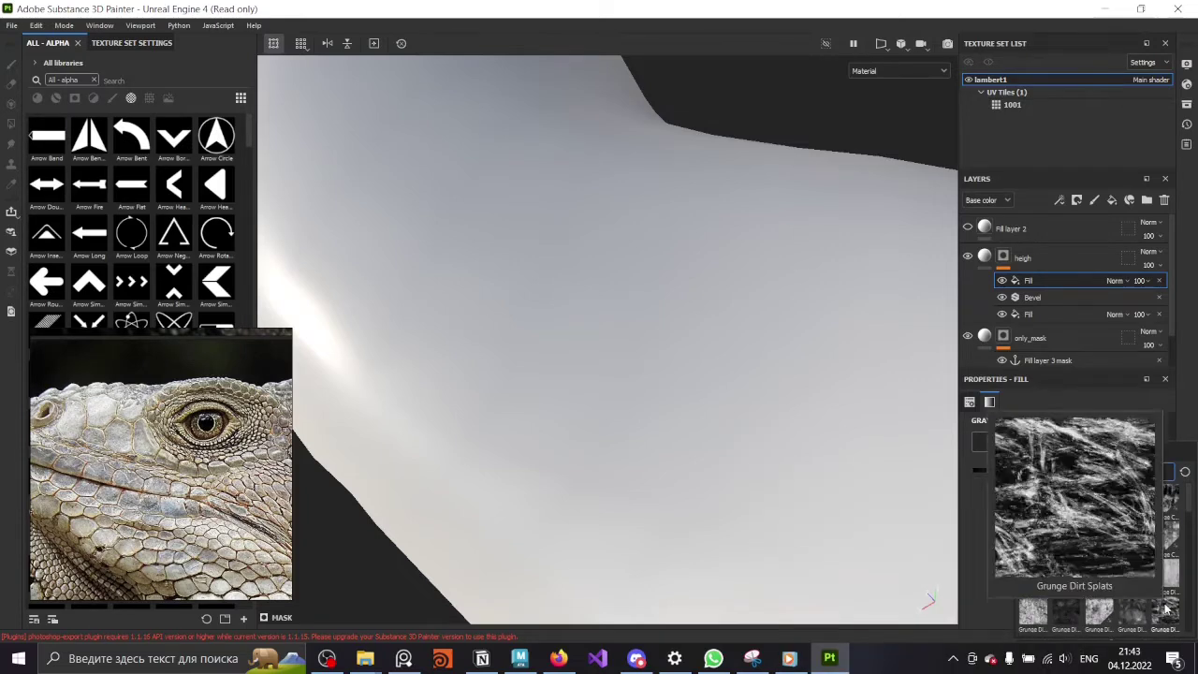
pyautogui.click(1104, 611)
pyautogui.keyDown('alt'); pyautogui.moveTo(752, 326); pyautogui.dragTo(1040, 409); pyautogui.keyUp('alt')
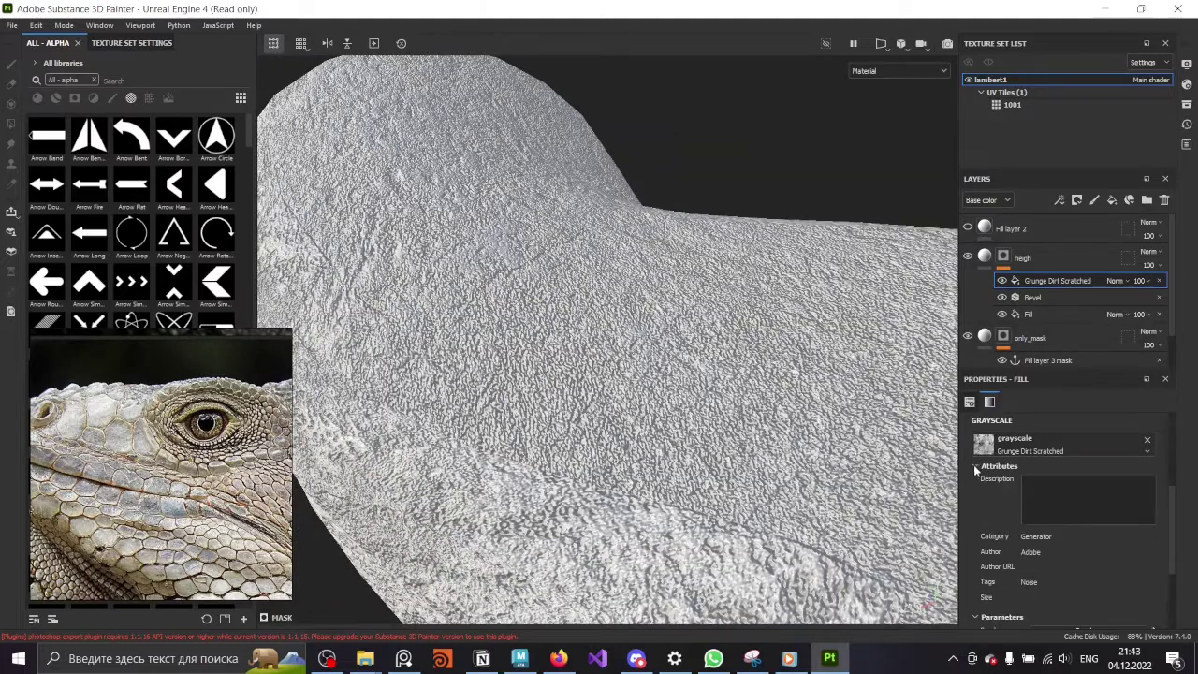
pyautogui.scroll(5, 1077, 506)
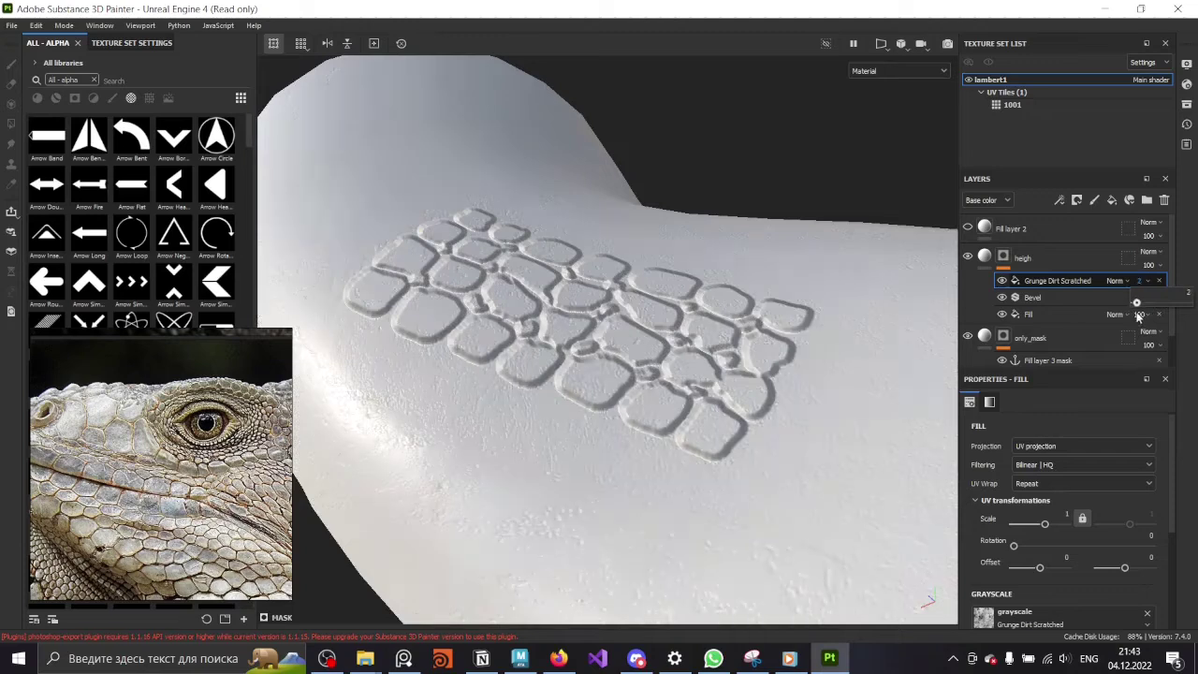
# - Set the grunge fill to Subtract blending at about 11 opacity
pyautogui.click(1115, 281)
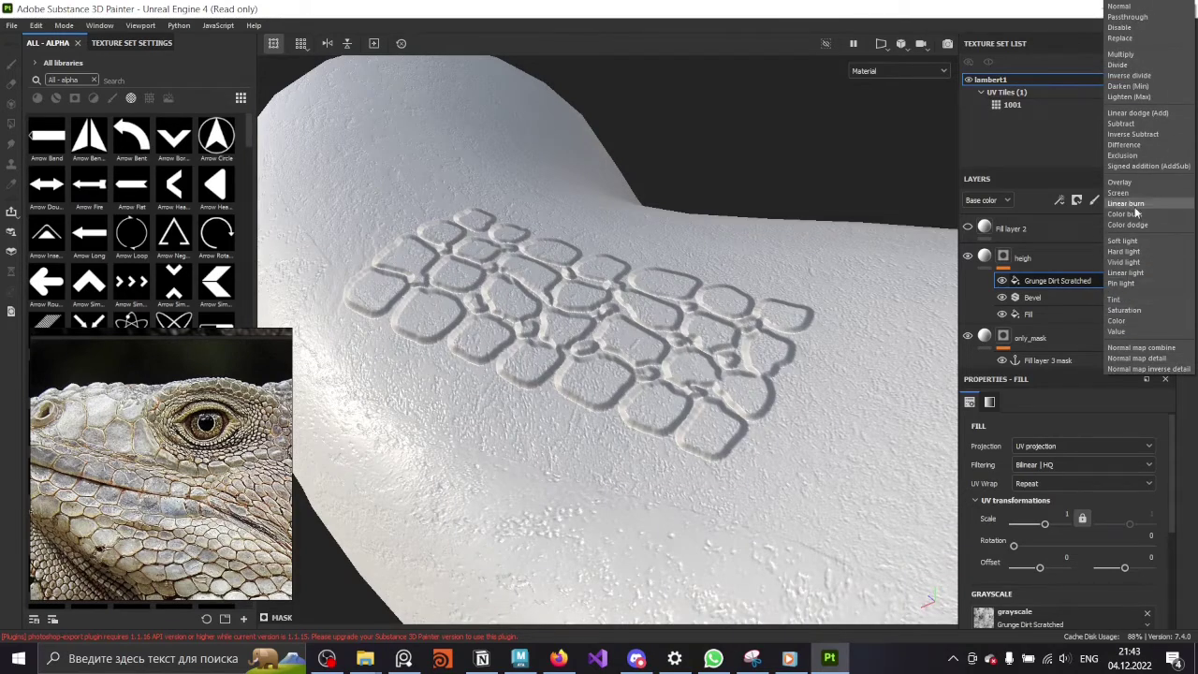
pyautogui.click(1133, 182)
pyautogui.click(1139, 281)
pyautogui.moveTo(1189, 303); pyautogui.dragTo(1187, 305)
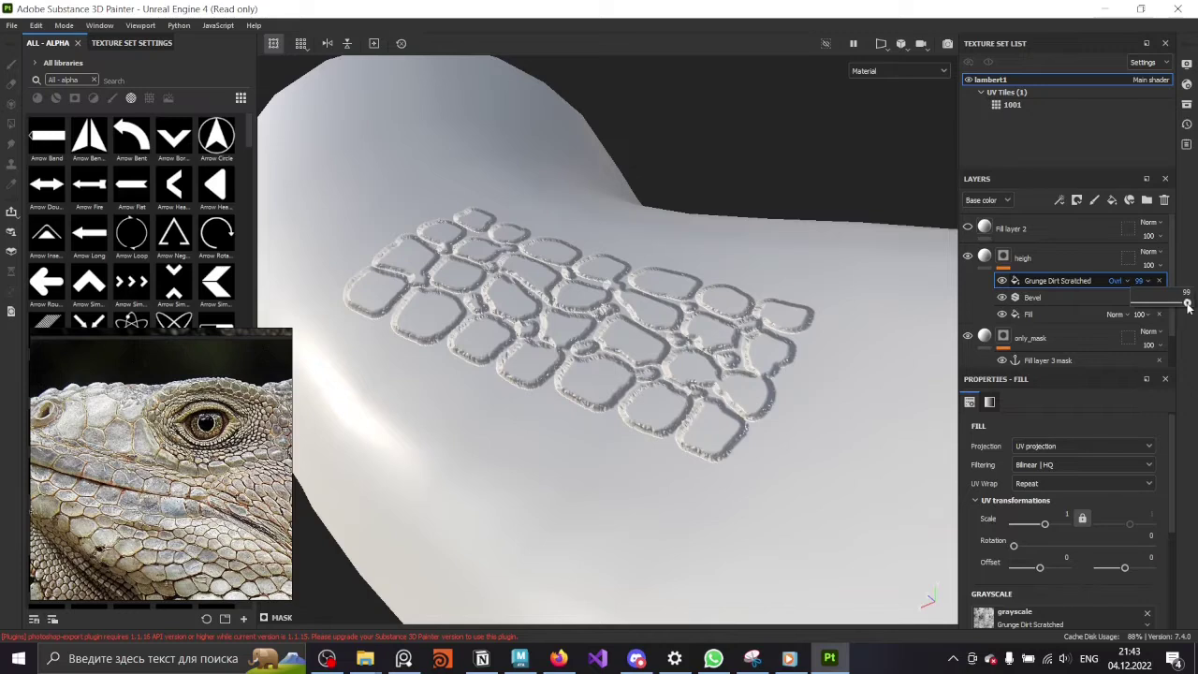
pyautogui.keyDown('alt'); pyautogui.moveTo(768, 422); pyautogui.dragTo(505, 421); pyautogui.keyUp('alt')
pyautogui.click(1115, 281)
pyautogui.click(1121, 122)
pyautogui.moveTo(936, 318)
pyautogui.keyDown('alt'); pyautogui.mouseDown()
pyautogui.moveTo(882, 314)
pyautogui.moveTo(727, 230)
pyautogui.moveTo(588, 347)
pyautogui.moveTo(551, 197)
pyautogui.moveTo(652, 303)
pyautogui.moveTo(712, 281)
pyautogui.mouseUp(); pyautogui.keyUp('alt')
pyautogui.click(1022, 258)
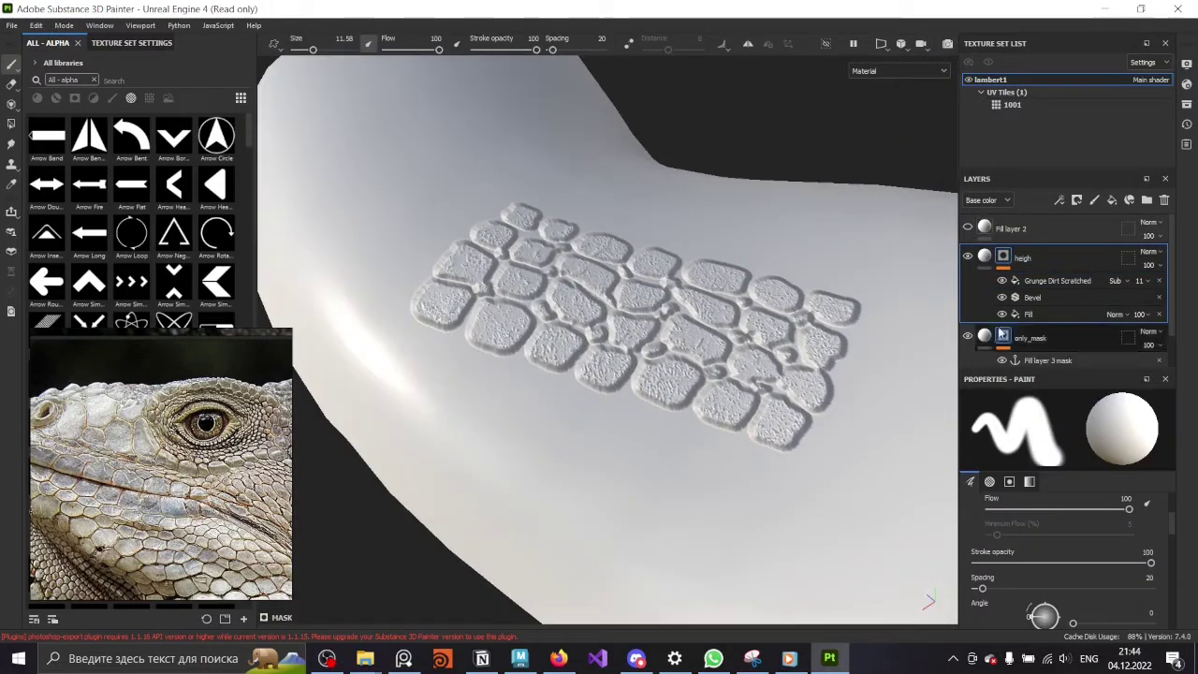
# - Select Fill layer 2 and review its material channels
pyautogui.click(1016, 243)
pyautogui.scroll(-3, 1030, 487)
pyautogui.keyDown('ctrl'); pyautogui.click(1023, 476); pyautogui.keyUp('ctrl')
pyautogui.rightClick(1012, 235)
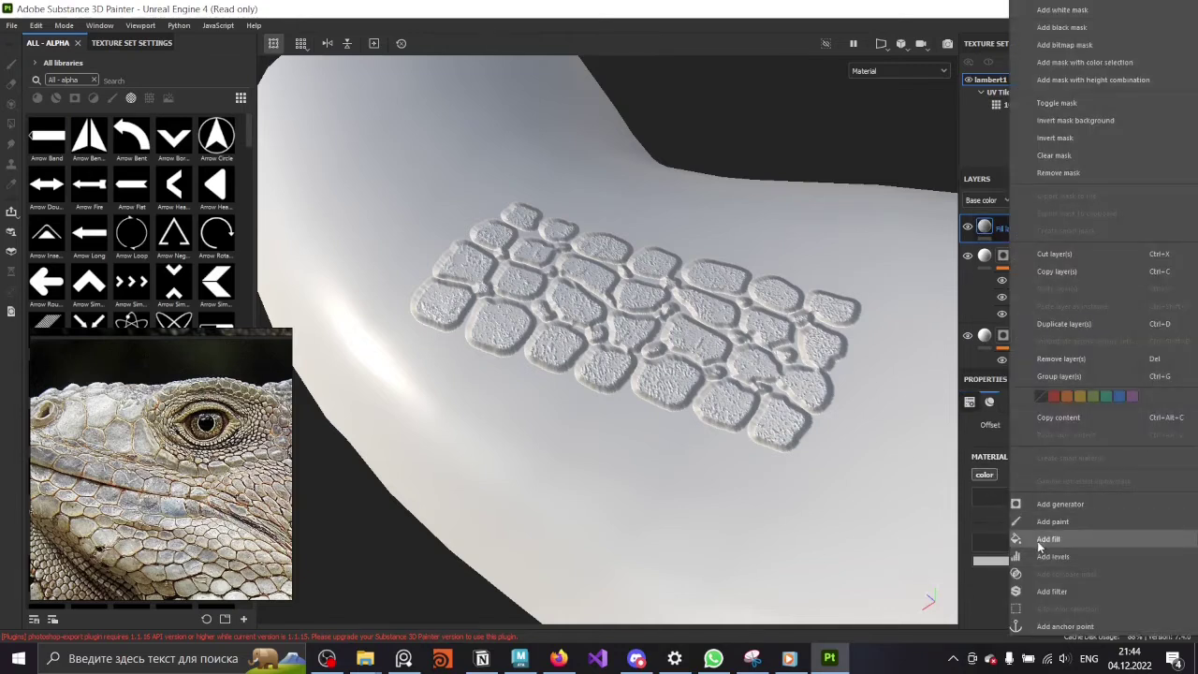
pyautogui.click(984, 523)
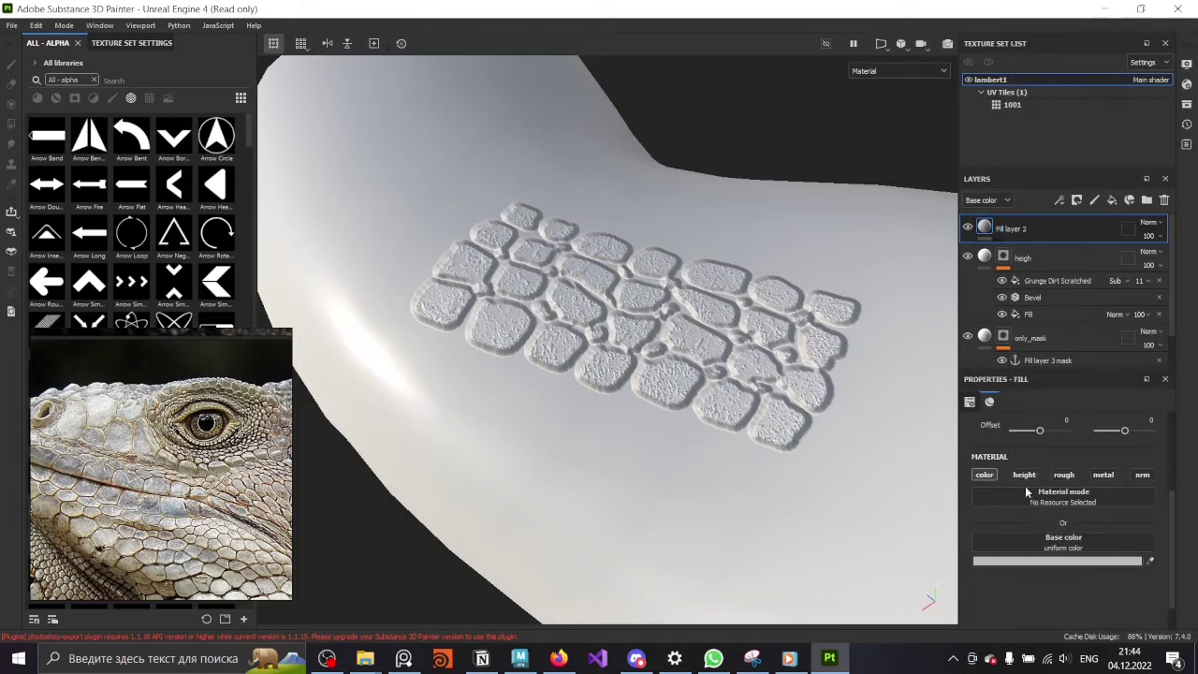
# - Give Fill layer 2 a black mask with a fill driven by the Fill layer 3 mask anchor
pyautogui.rightClick(1034, 240)
pyautogui.click(1049, 28)
pyautogui.rightClick(1004, 229)
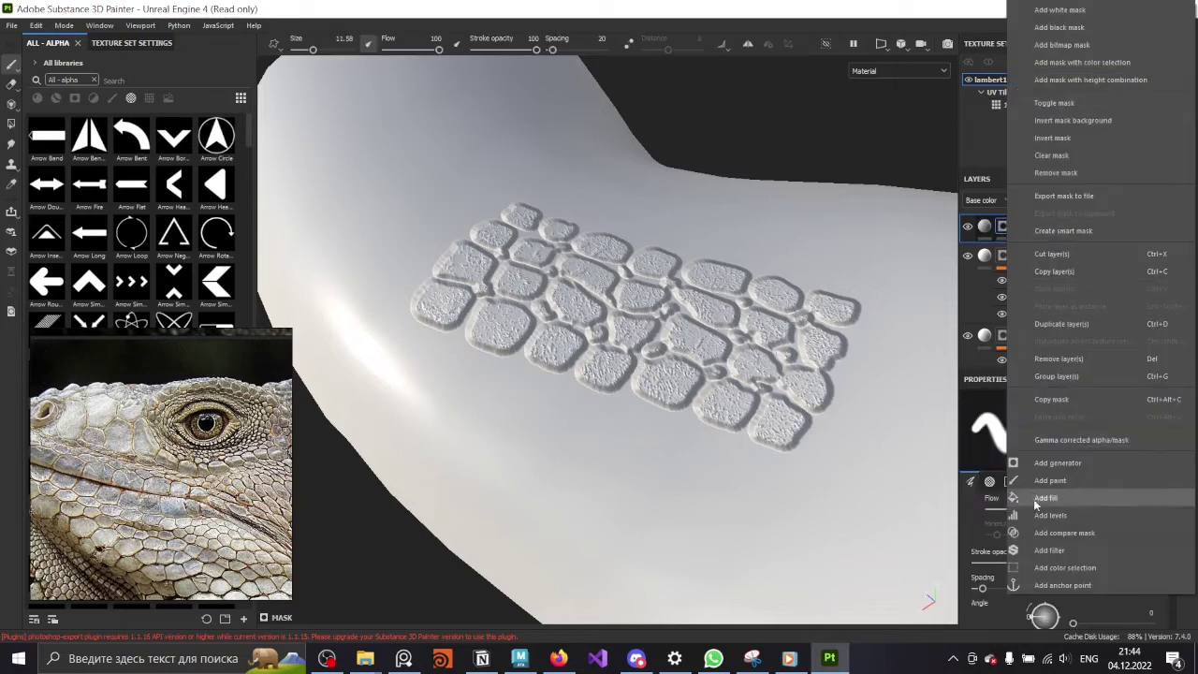
pyautogui.click(1058, 491)
pyautogui.click(1059, 480)
pyautogui.click(1059, 480)
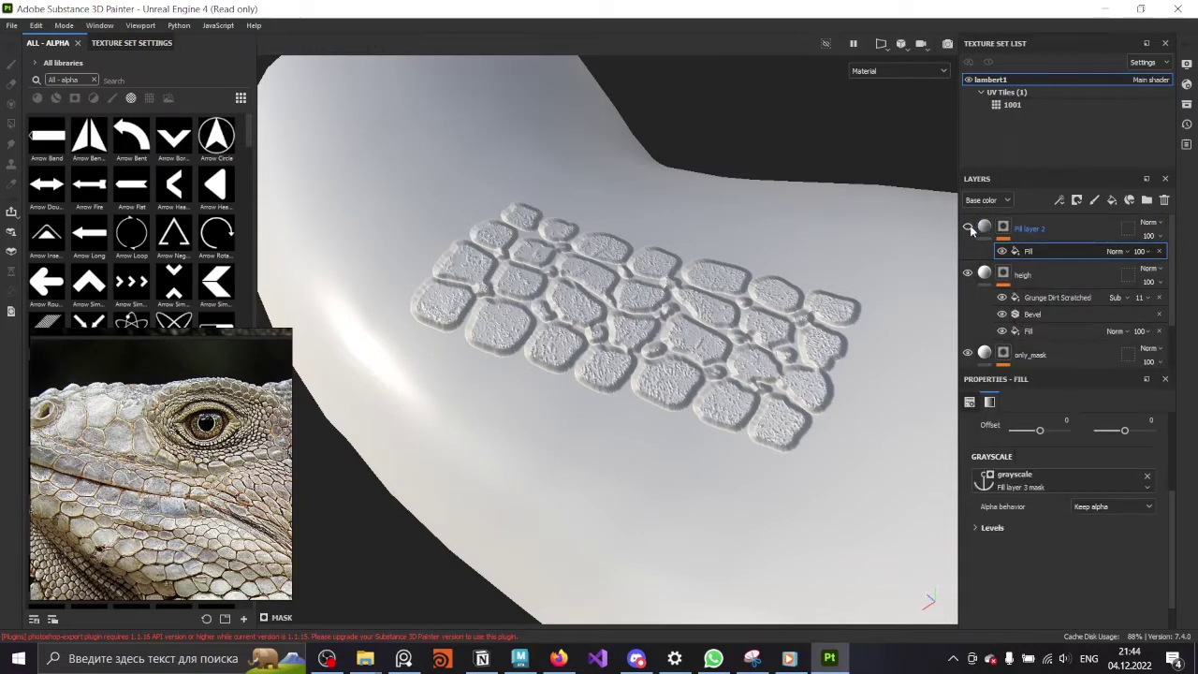
# - Set Fill layer 2's base colour to pale pinkish-beige D7C8C0 and duplicate the layer
pyautogui.click(1053, 563)
pyautogui.moveTo(942, 387)
pyautogui.mouseDown()
pyautogui.moveTo(912, 388)
pyautogui.moveTo(898, 365)
pyautogui.mouseUp()
pyautogui.moveTo(1031, 478)
pyautogui.mouseDown()
pyautogui.moveTo(1031, 466)
pyautogui.moveTo(1030, 478)
pyautogui.mouseUp()
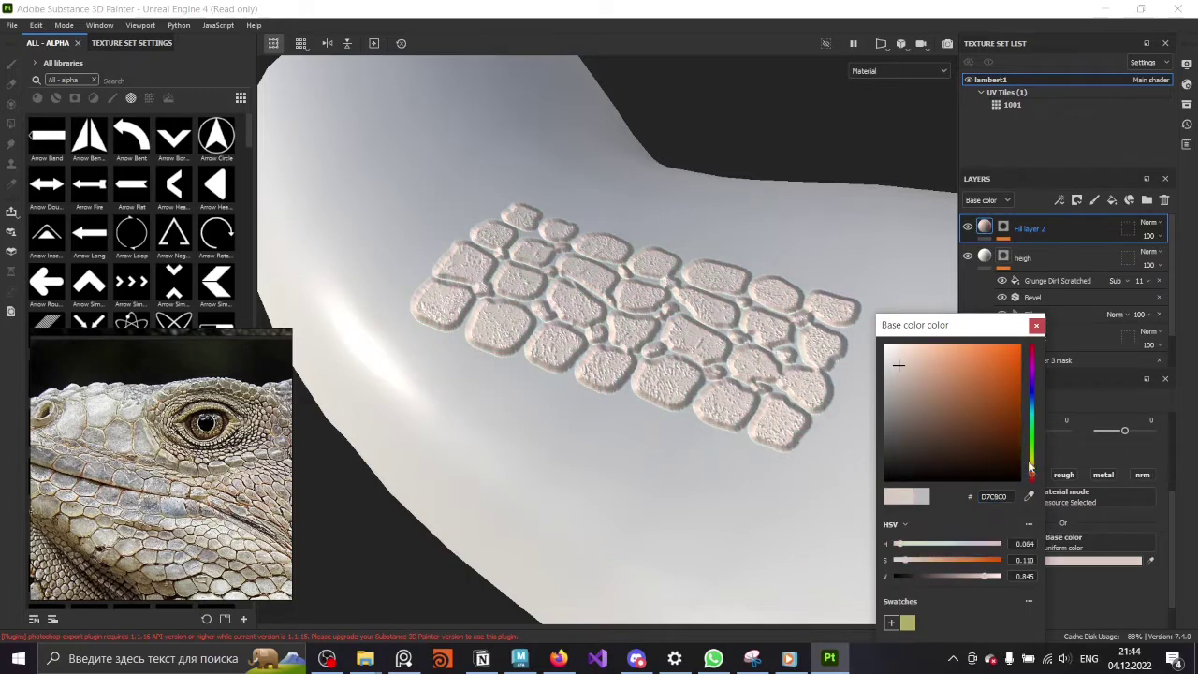
pyautogui.click(1046, 335)
pyautogui.keyDown('alt'); pyautogui.moveTo(875, 440); pyautogui.dragTo(842, 355); pyautogui.keyUp('alt')
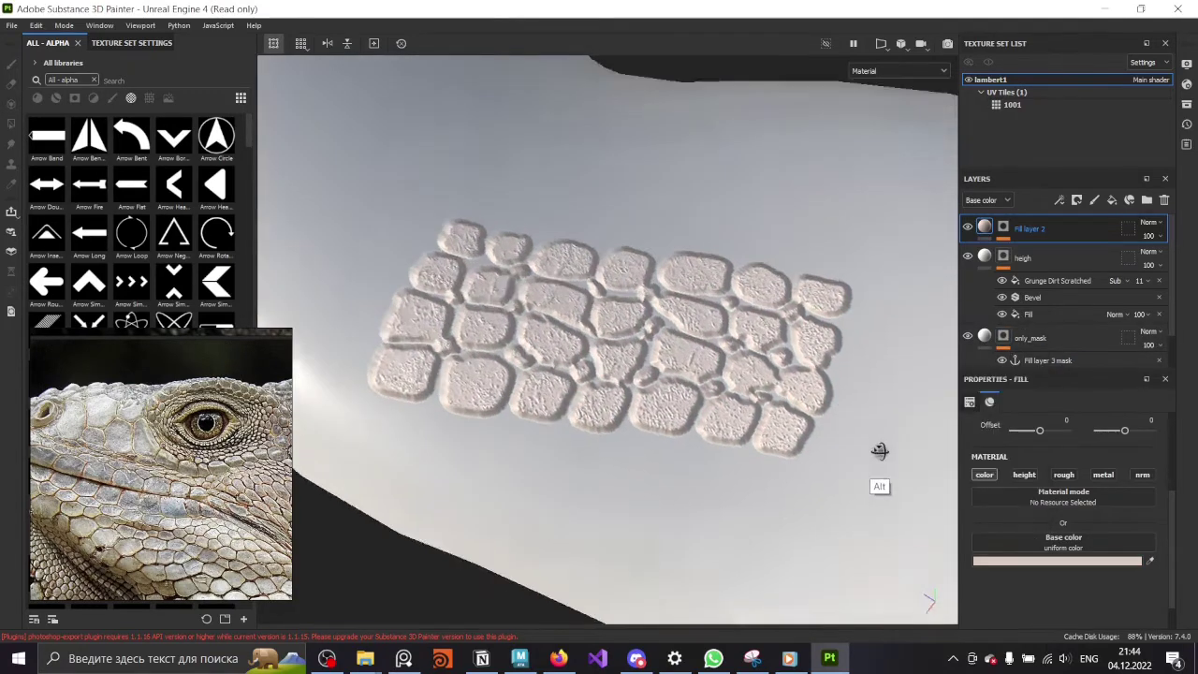
pyautogui.hotkey('ctrl', 'd')
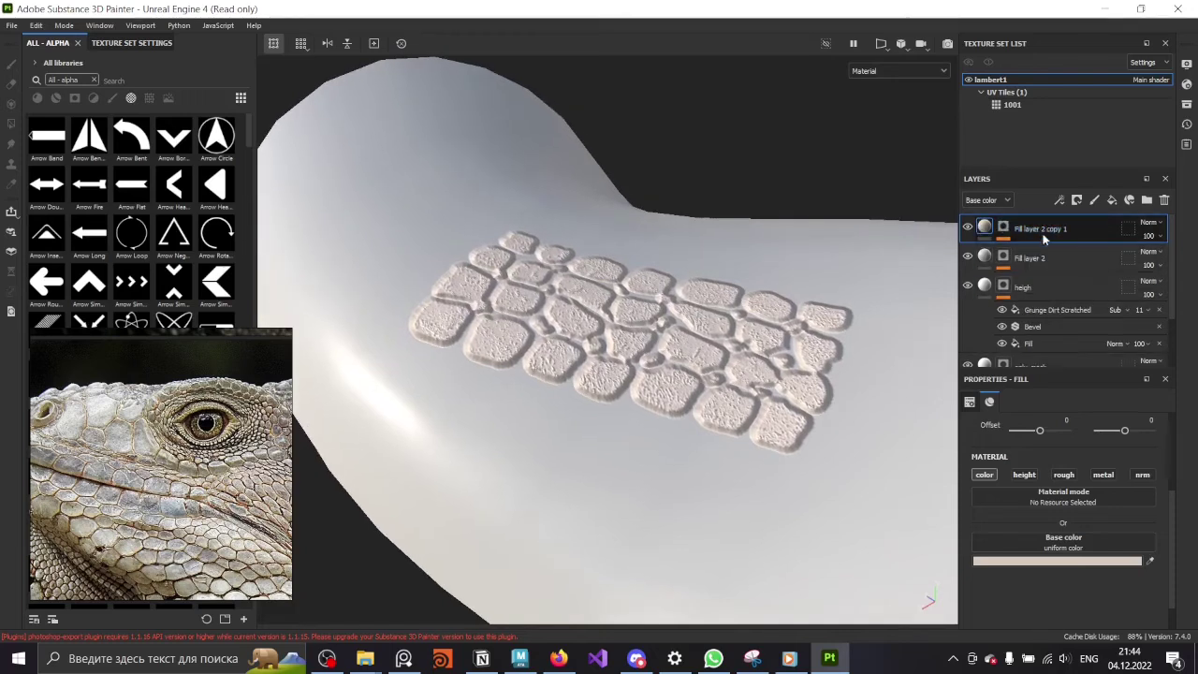
pyautogui.click(999, 258)
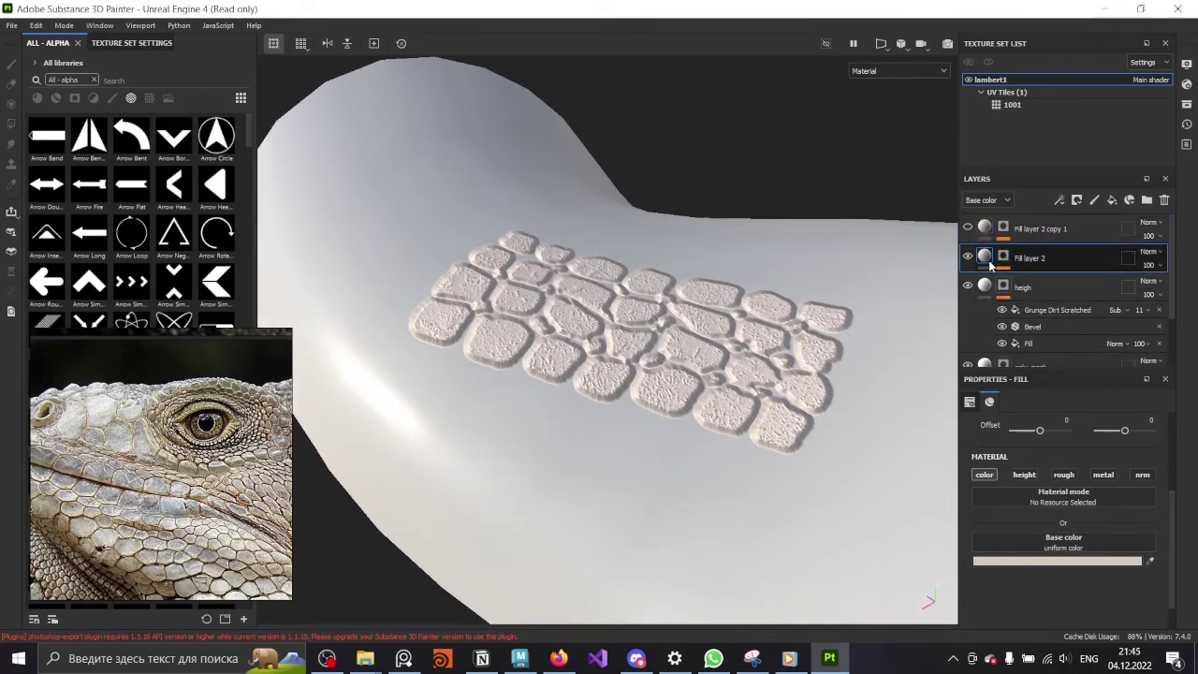
# - Add a Bevel filter to Fill layer 2's mask and widen it
pyautogui.click(1004, 256)
pyautogui.rightClick(1030, 265)
pyautogui.click(1059, 199)
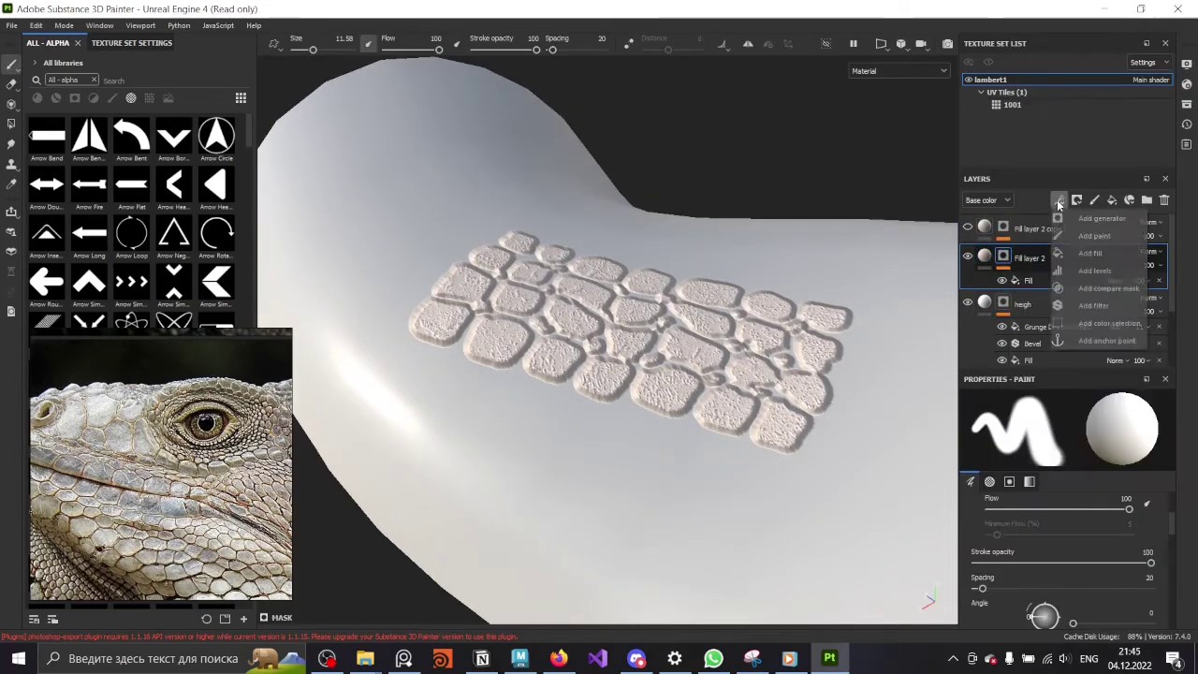
pyautogui.click(1077, 306)
pyautogui.moveTo(1062, 507); pyautogui.dragTo(1078, 506)
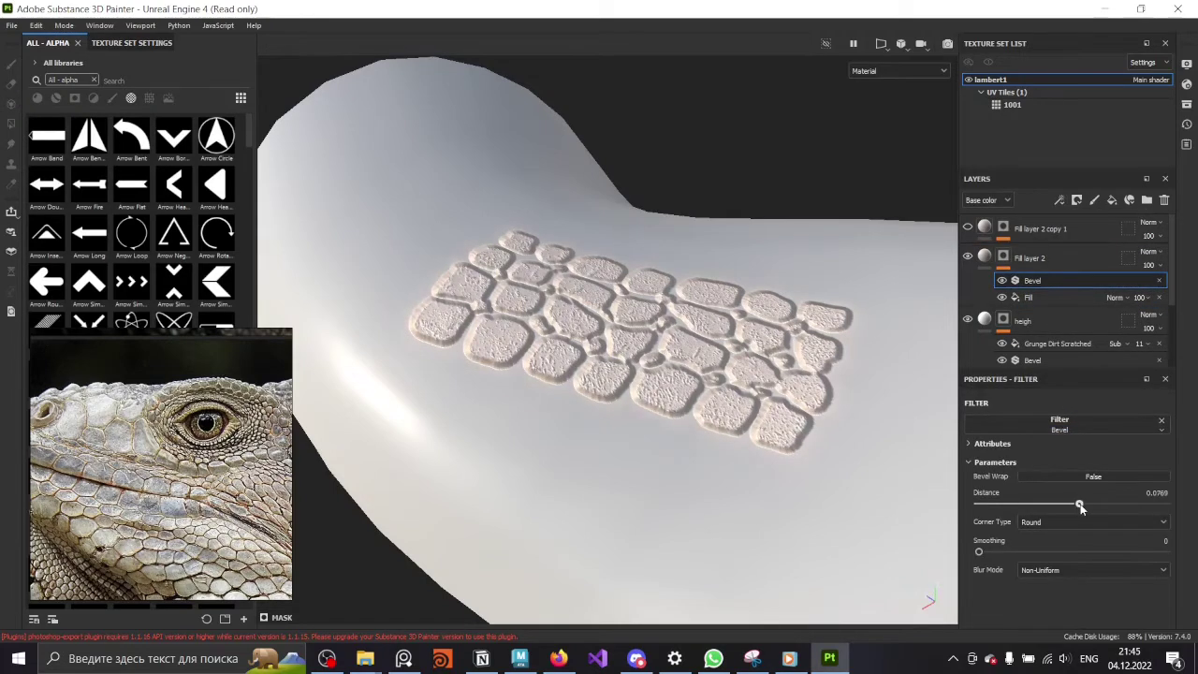
pyautogui.keyDown('alt'); pyautogui.moveTo(899, 487); pyautogui.dragTo(842, 468); pyautogui.keyUp('alt')
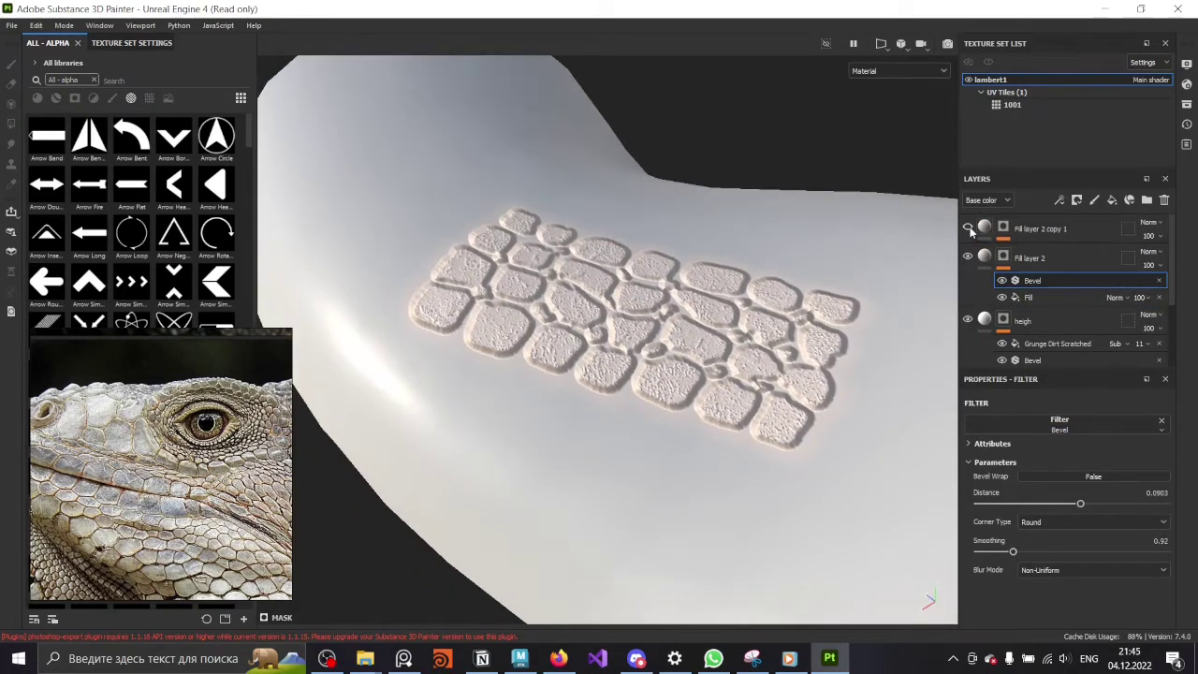
# - Tint Fill layer 2 copy 1's base colour a warm pinkish tone, then review Fill layer 2's Bevel
pyautogui.click(1039, 228)
pyautogui.click(1081, 559)
pyautogui.moveTo(865, 372)
pyautogui.mouseDown()
pyautogui.moveTo(864, 383)
pyautogui.moveTo(885, 383)
pyautogui.mouseUp()
pyautogui.click(1003, 377)
pyautogui.click(1057, 561)
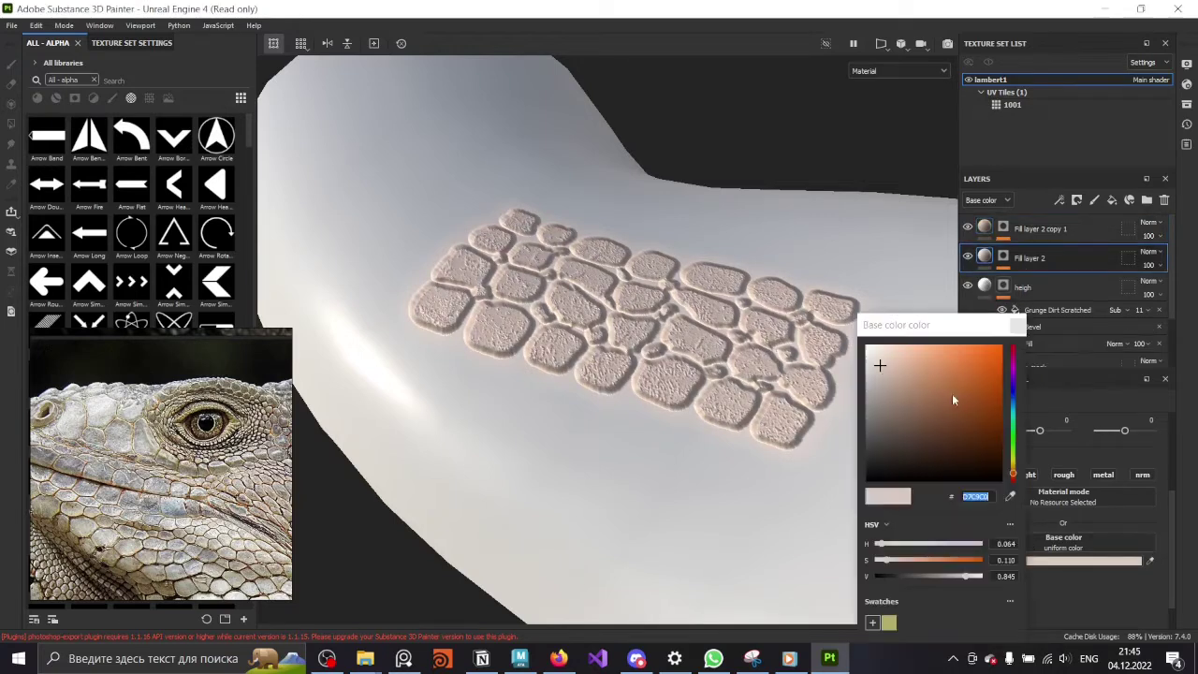
pyautogui.click(931, 381)
pyautogui.click(1004, 257)
pyautogui.click(1045, 281)
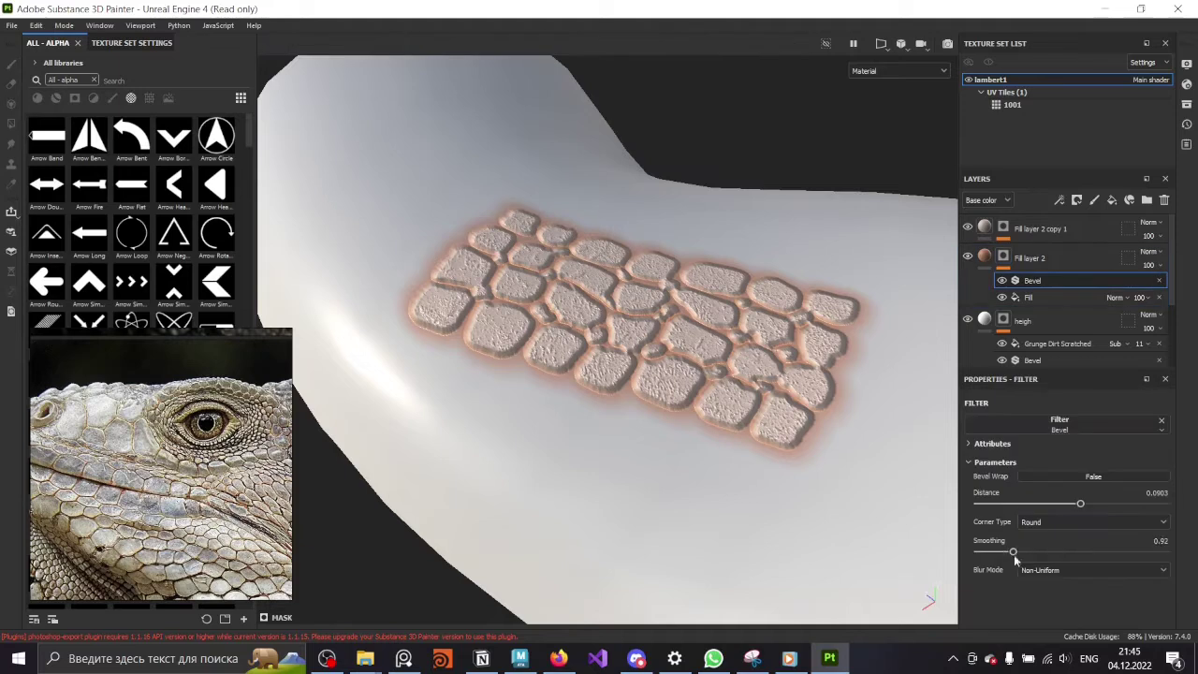
# - Add a Bevel filter to Fill layer 2 copy 1 with distance -0.01 and smoothing 0.2
pyautogui.click(1003, 228)
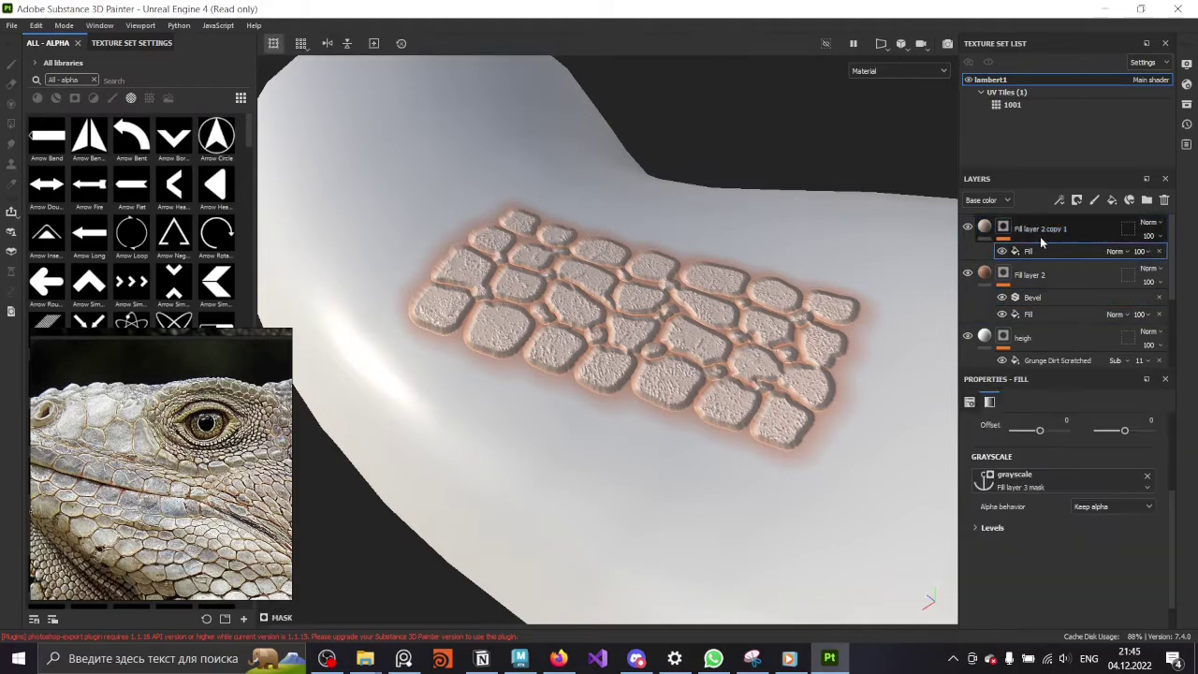
pyautogui.rightClick(1042, 232)
pyautogui.click(1059, 200)
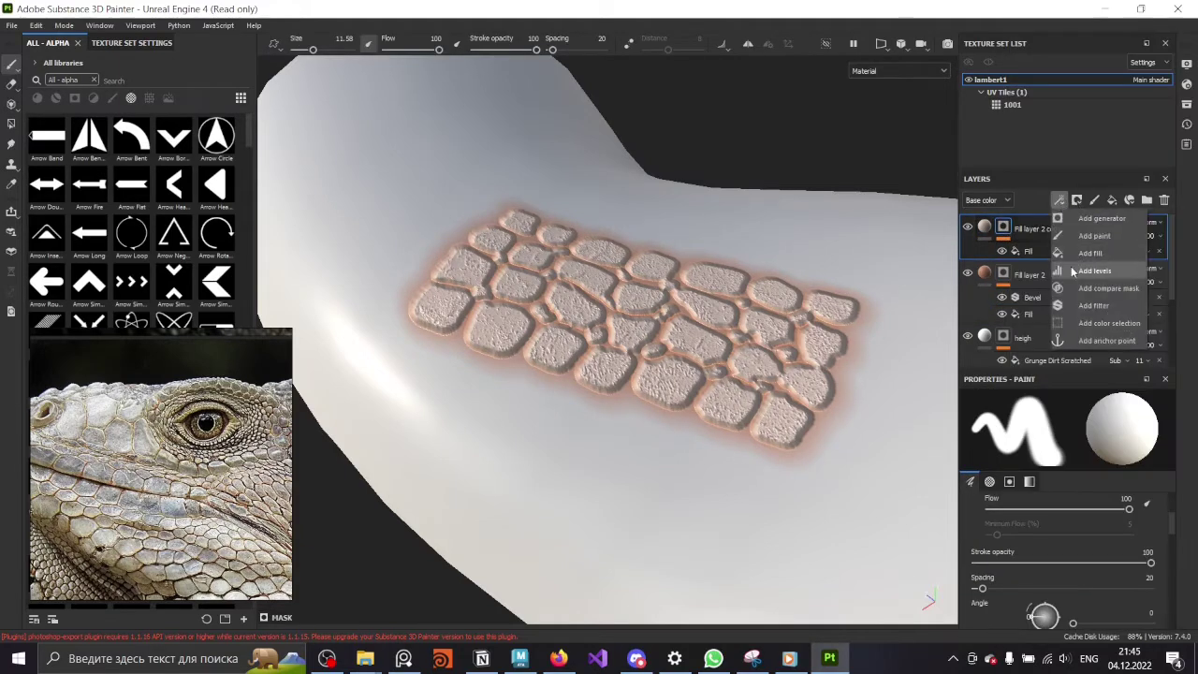
pyautogui.click(1086, 307)
pyautogui.click(1053, 424)
pyautogui.click(1102, 468)
pyautogui.moveTo(1070, 504); pyautogui.dragTo(1068, 503)
pyautogui.moveTo(768, 356)
pyautogui.keyDown('alt'); pyautogui.mouseDown()
pyautogui.moveTo(738, 320)
pyautogui.moveTo(850, 423)
pyautogui.mouseUp(); pyautogui.keyUp('alt')
pyautogui.moveTo(1069, 504); pyautogui.dragTo(1071, 503)
pyautogui.click(981, 551)
pyautogui.moveTo(706, 350)
pyautogui.keyDown('alt'); pyautogui.mouseDown()
pyautogui.moveTo(646, 408)
pyautogui.moveTo(749, 356)
pyautogui.mouseUp(); pyautogui.keyUp('alt')
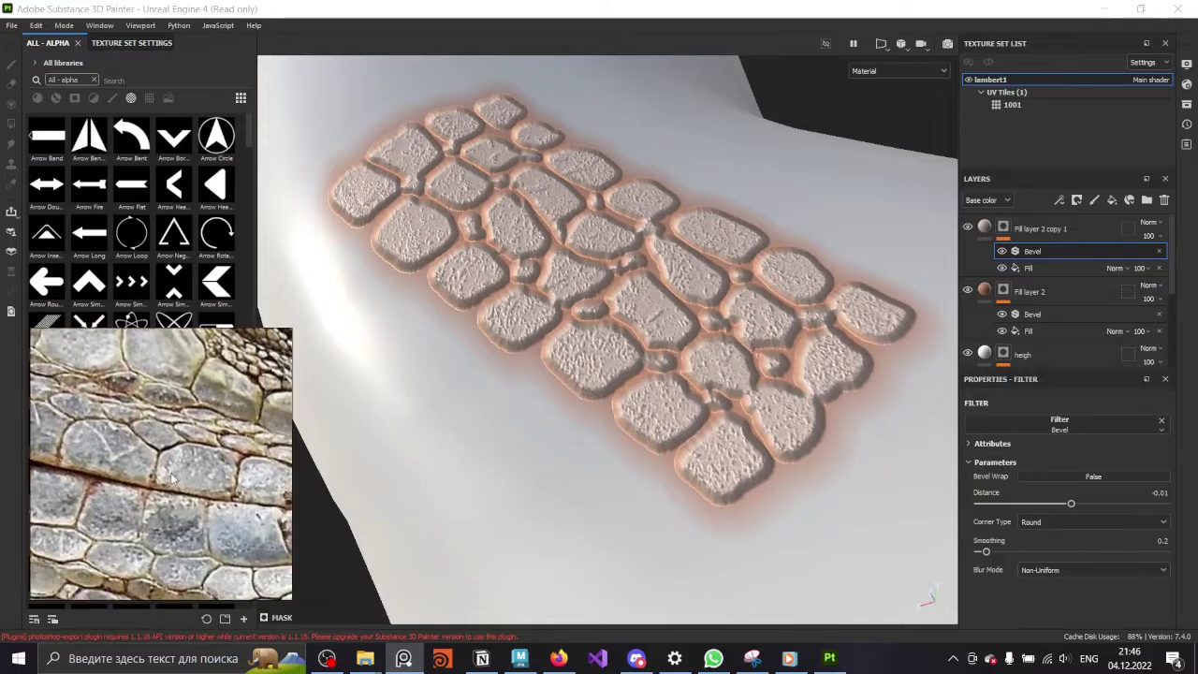
pyautogui.keyDown('alt'); pyautogui.moveTo(700, 555); pyautogui.dragTo(656, 524); pyautogui.keyUp('alt')
# - Create Folder 1 and move Fill layer 2 copy 1 into it
pyautogui.click(1039, 231)
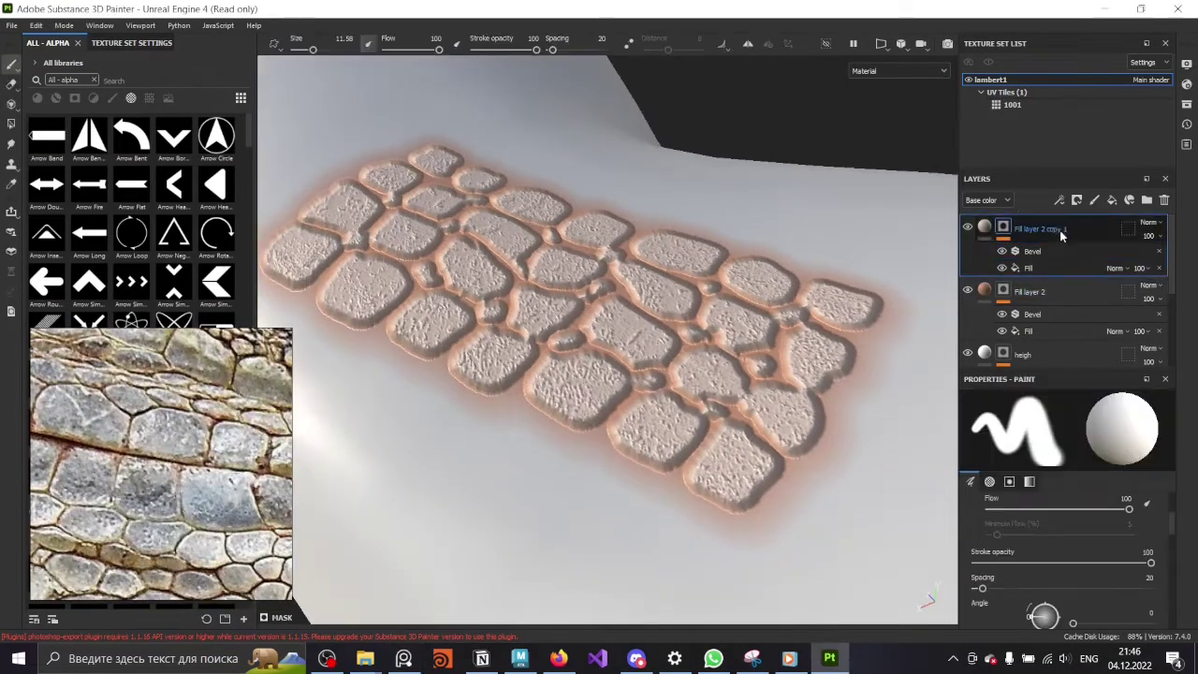
pyautogui.click(1146, 199)
pyautogui.moveTo(1049, 258); pyautogui.dragTo(1030, 237)
pyautogui.rightClick(1030, 238)
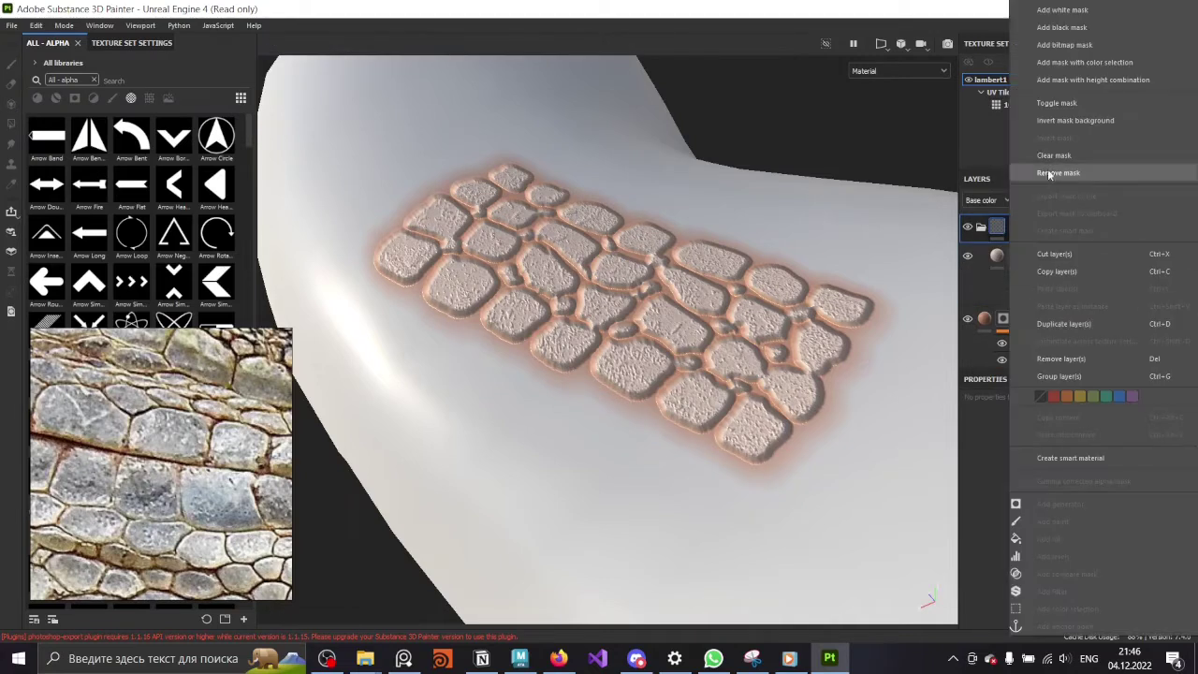
# - Add a mask to Folder 1 with the pasted Bevel and Fill effects, removing the layer's own mask
pyautogui.click(1041, 189)
pyautogui.hotkey('ctrl', 'v')
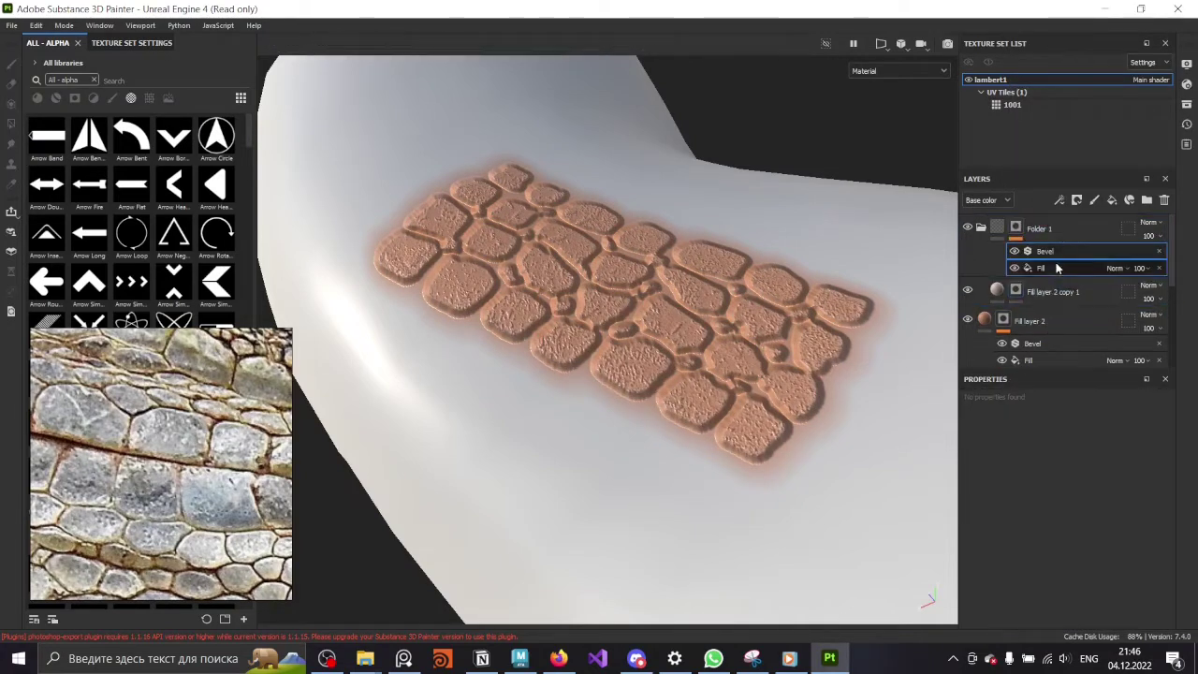
pyautogui.rightClick(1048, 294)
pyautogui.click(1061, 359)
pyautogui.rightClick(1016, 303)
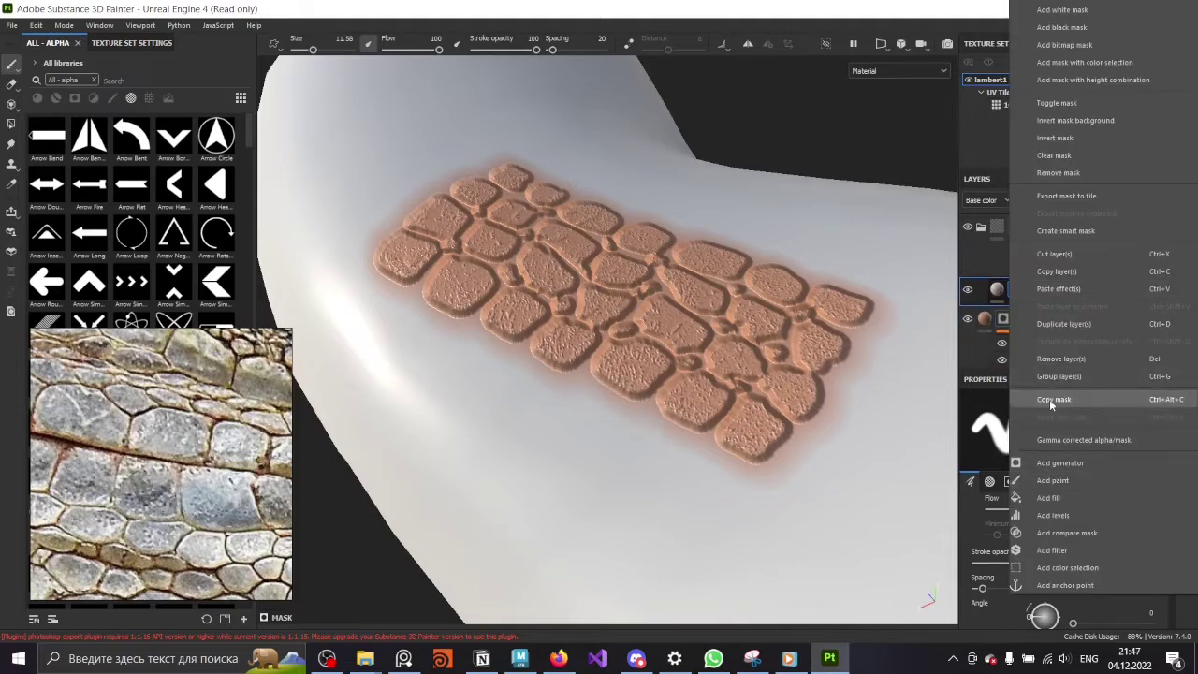
pyautogui.click(1059, 172)
# - Rename the folder 'top' and delete the Grunge Dirt Scratched effect
pyautogui.keyDown('alt'); pyautogui.moveTo(861, 340); pyautogui.dragTo(917, 309); pyautogui.keyUp('alt')
pyautogui.doubleClick(1044, 228)
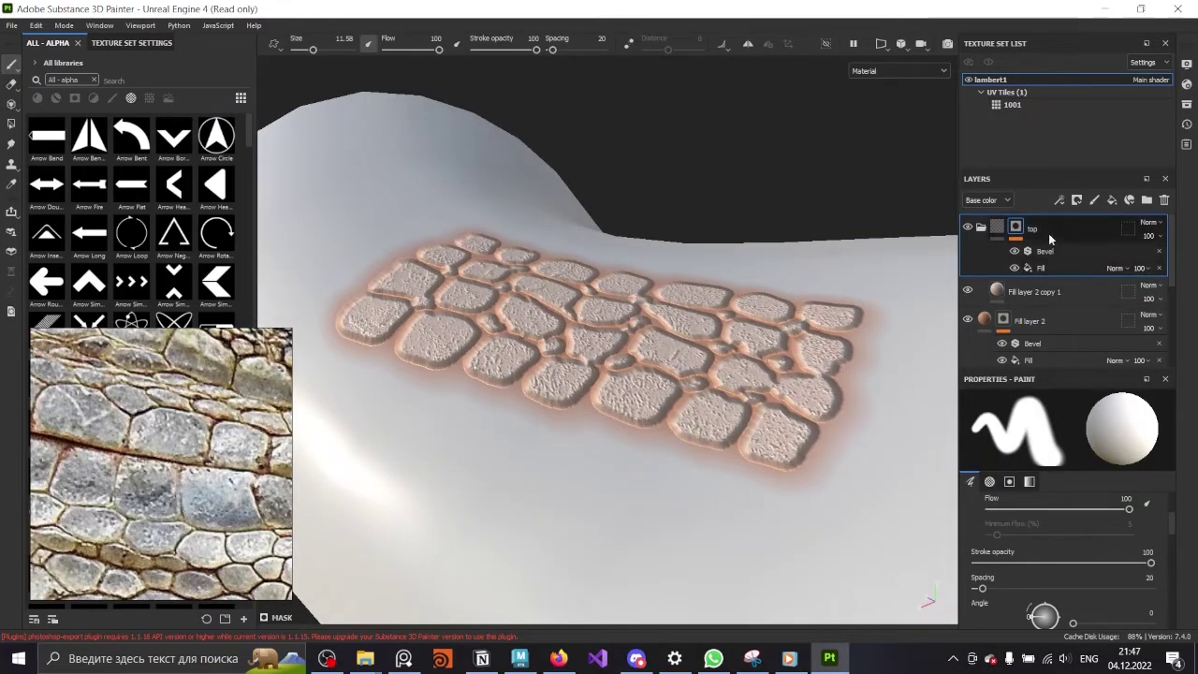
pyautogui.click(1044, 300)
pyautogui.scroll(-3, 1083, 303)
pyautogui.click(1032, 317)
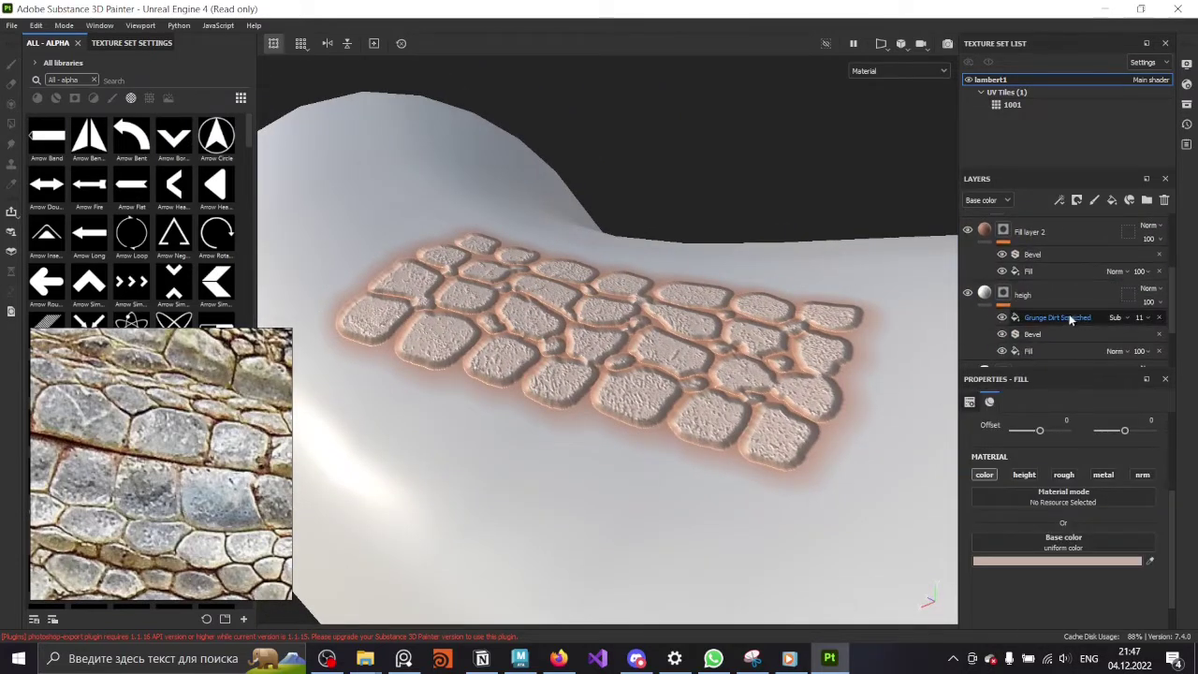
pyautogui.scroll(3, 1123, 295)
pyautogui.click(1053, 292)
pyautogui.click(1072, 315)
pyautogui.press('Delete')
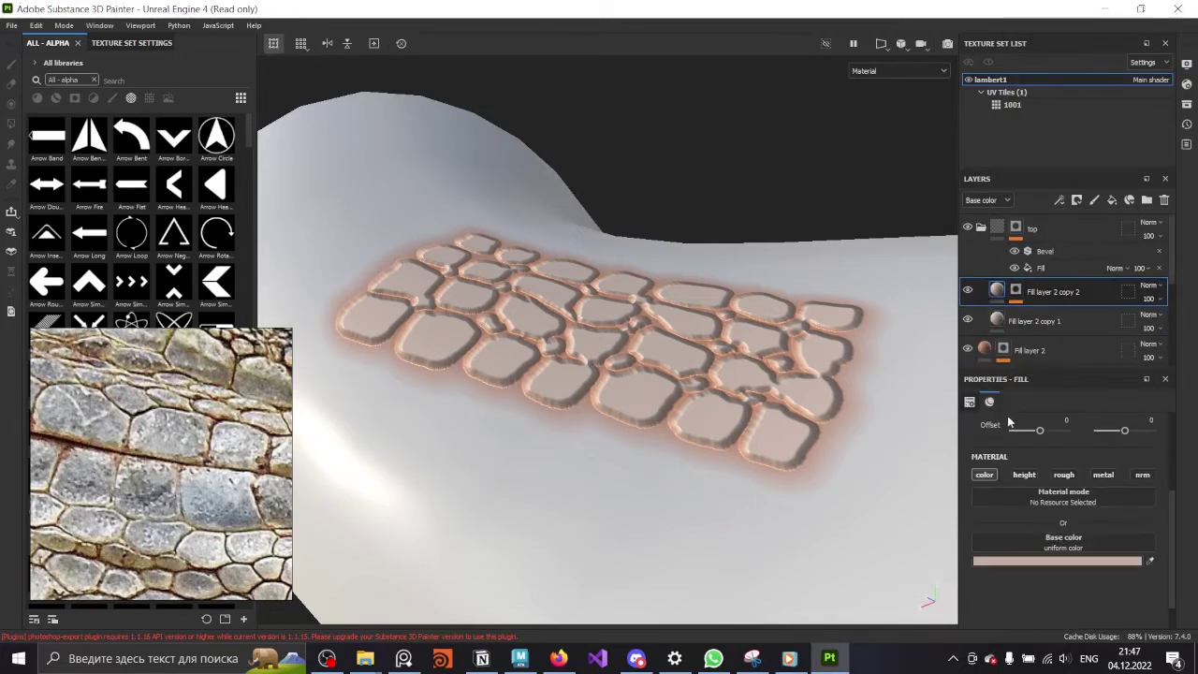
# - Try a darker brown base colour, undo to restore the grunge effect, and select Fill layer 2 copy 2
pyautogui.click(1034, 563)
pyautogui.click(931, 411)
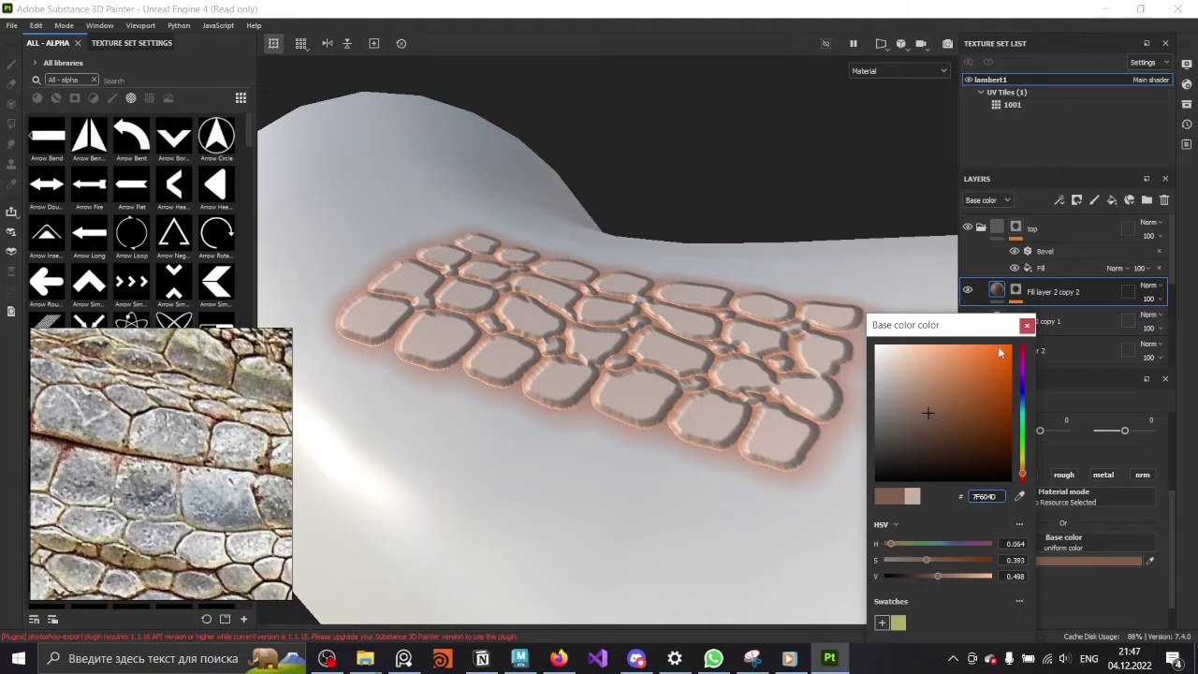
pyautogui.hotkey('ctrl', 'z')
pyautogui.moveTo(877, 388)
pyautogui.keyDown('alt'); pyautogui.mouseDown()
pyautogui.moveTo(899, 356)
pyautogui.moveTo(791, 342)
pyautogui.moveTo(870, 355)
pyautogui.mouseUp(); pyautogui.keyUp('alt')
pyautogui.click(1114, 314)
pyautogui.press('Escape')
pyautogui.click(1139, 315)
pyautogui.click(1054, 292)
# - Give Fill layer 2 copy 2 pinkish-grey base colour A89990 and height about 0.1027
pyautogui.click(1091, 560)
pyautogui.click(917, 392)
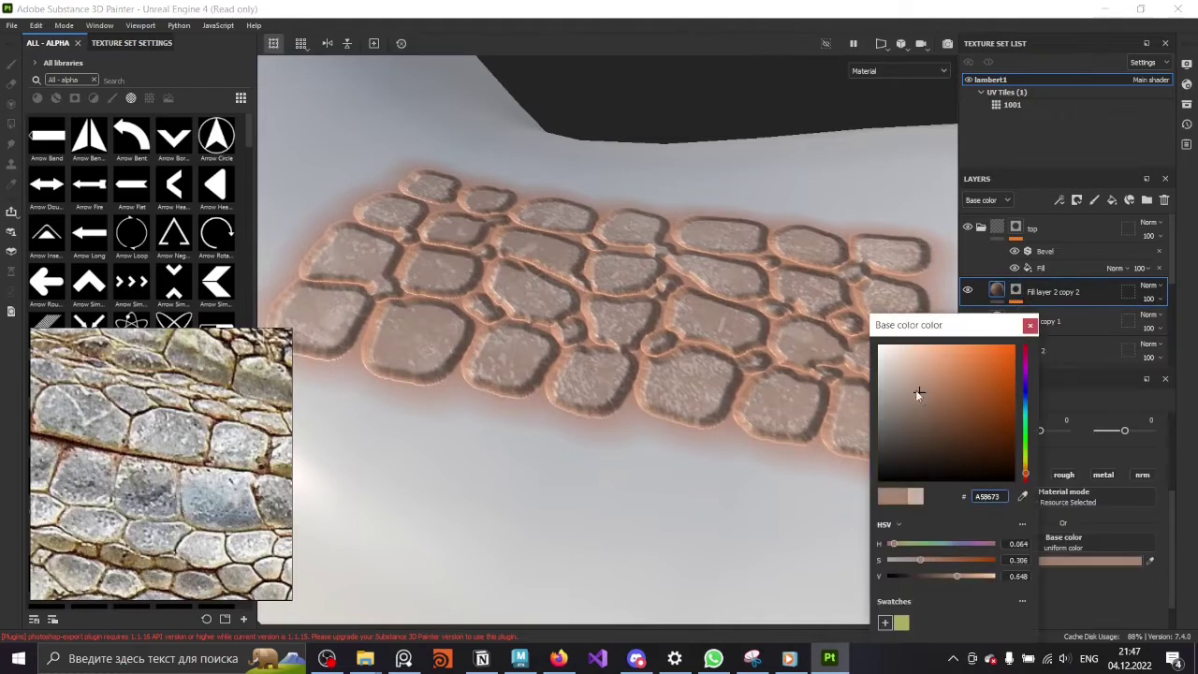
pyautogui.keyDown('alt'); pyautogui.moveTo(818, 461); pyautogui.dragTo(896, 437); pyautogui.keyUp('alt')
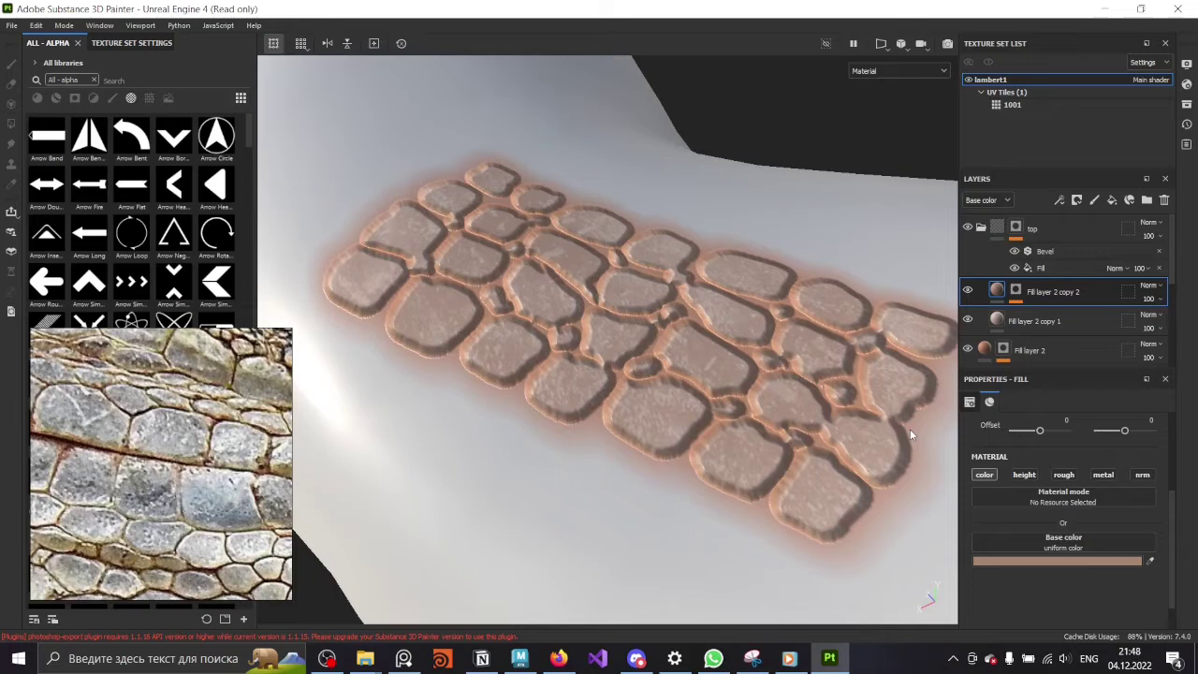
pyautogui.click(1086, 559)
pyautogui.moveTo(929, 384)
pyautogui.mouseDown()
pyautogui.moveTo(923, 421)
pyautogui.moveTo(924, 397)
pyautogui.moveTo(908, 393)
pyautogui.mouseUp()
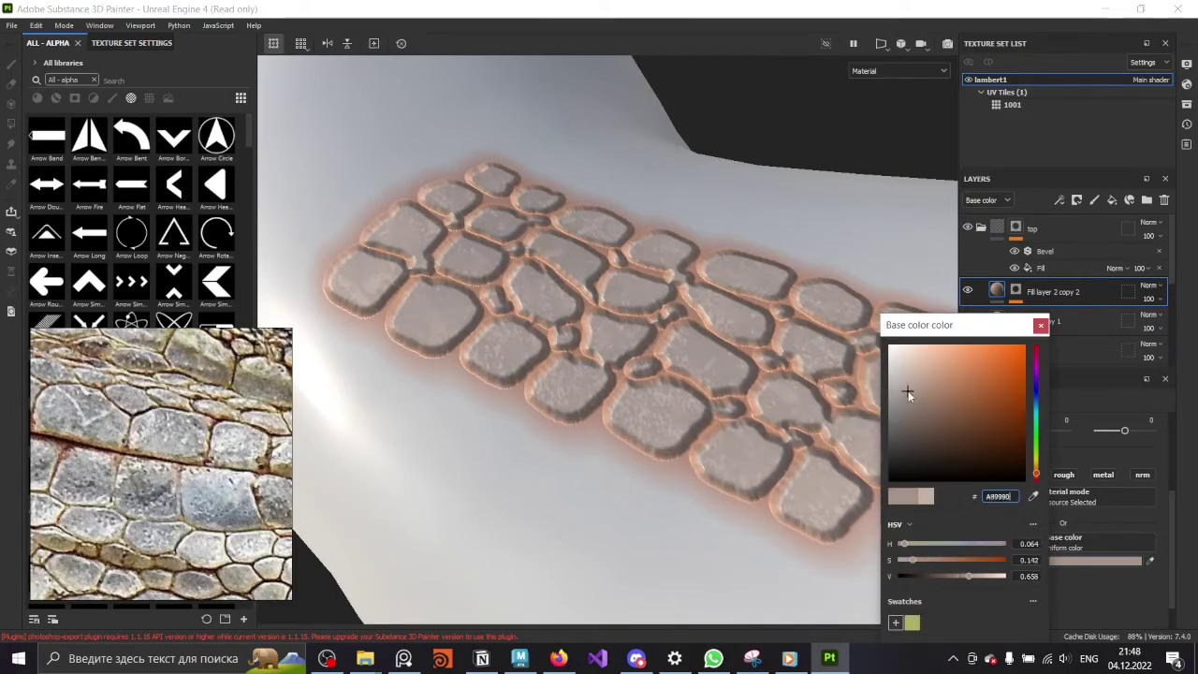
pyautogui.moveTo(1053, 620); pyautogui.dragTo(1064, 615)
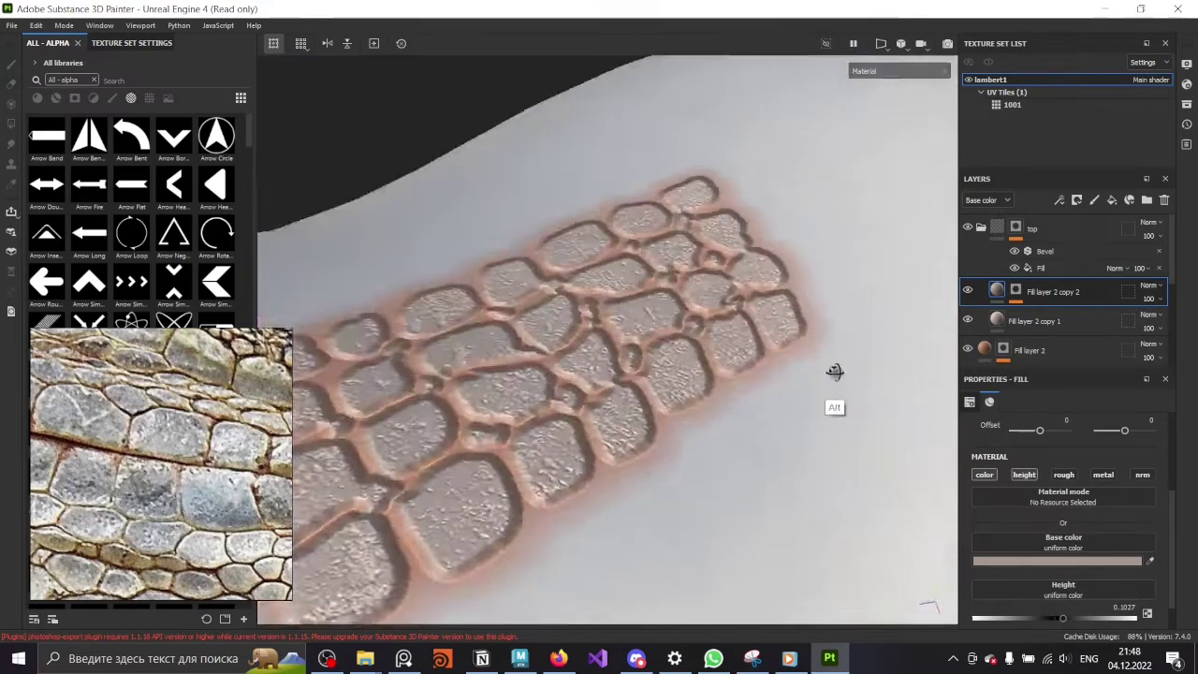
pyautogui.keyDown('alt'); pyautogui.moveTo(710, 392); pyautogui.dragTo(792, 414); pyautogui.keyUp('alt')
# - Set the top folder's Bevel distance to 0.0033
pyautogui.click(1045, 251)
pyautogui.moveTo(1061, 506); pyautogui.dragTo(1072, 504)
pyautogui.keyDown('alt'); pyautogui.moveTo(647, 366); pyautogui.dragTo(833, 261); pyautogui.keyUp('alt')
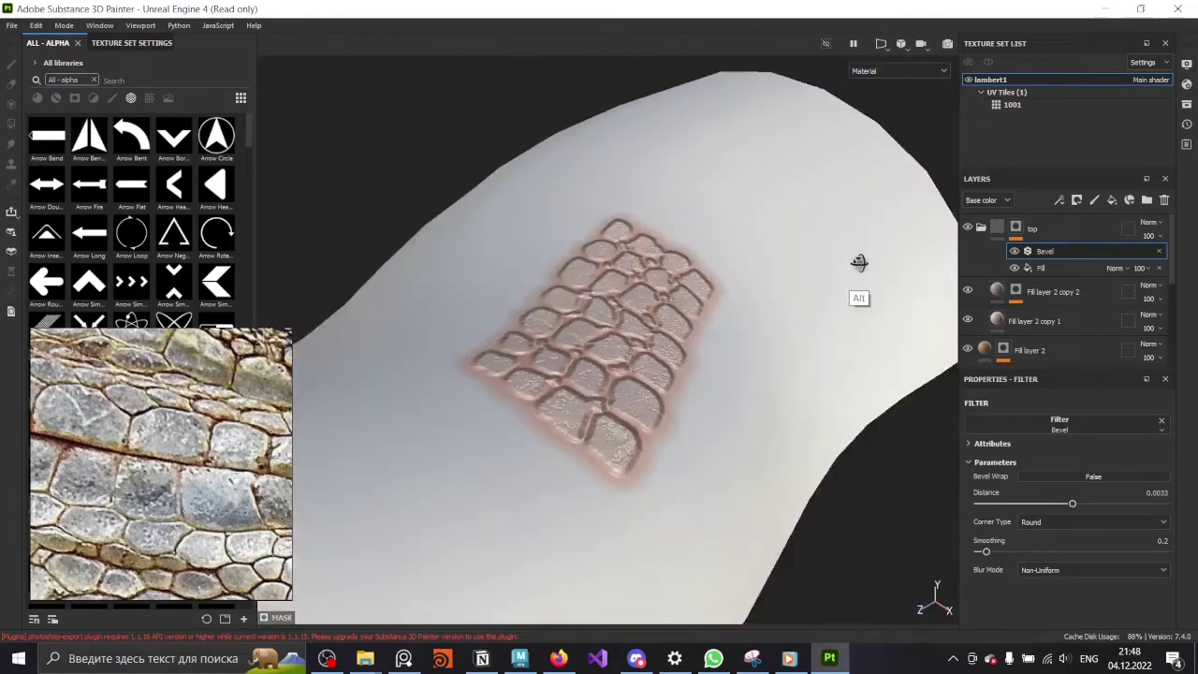
pyautogui.keyDown('alt'); pyautogui.moveTo(634, 359); pyautogui.dragTo(714, 406); pyautogui.keyUp('alt')
pyautogui.click(1069, 249)
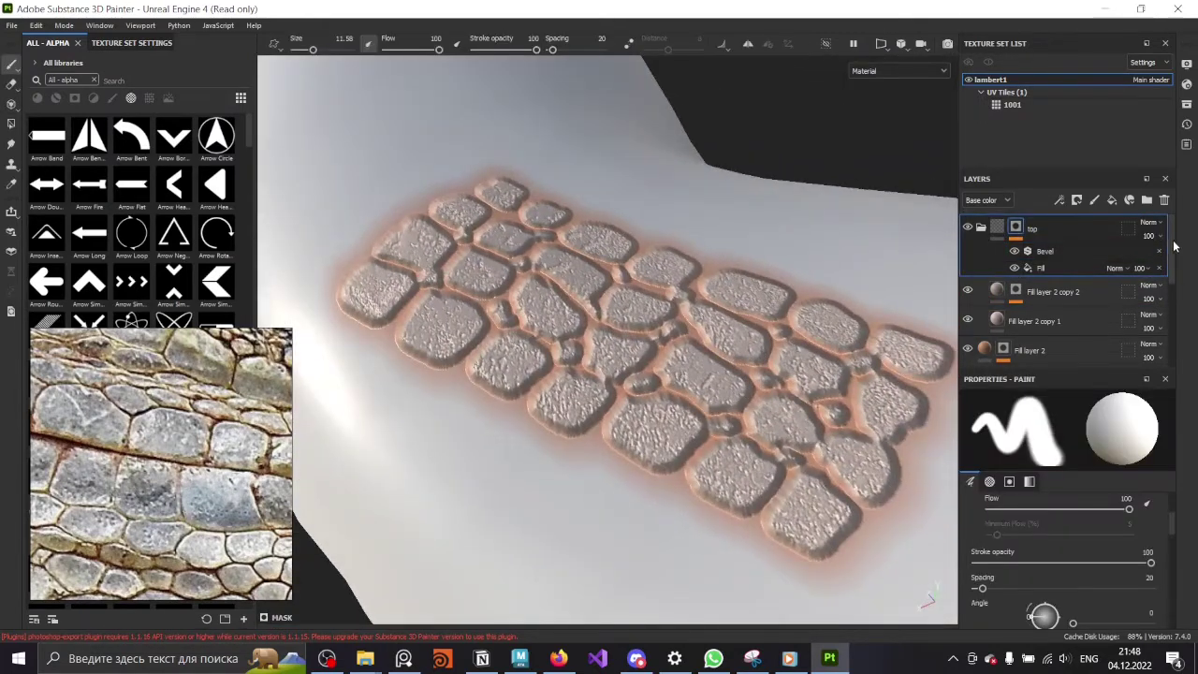
# - Duplicate the grunge-masked fill layer and lower its grunge balance to 0.17
pyautogui.click(1078, 293)
pyautogui.hotkey('ctrl', 'v')
pyautogui.scroll(-3, 1177, 471)
pyautogui.scroll(-2, 1177, 470)
pyautogui.moveTo(1068, 534); pyautogui.dragTo(1013, 535)
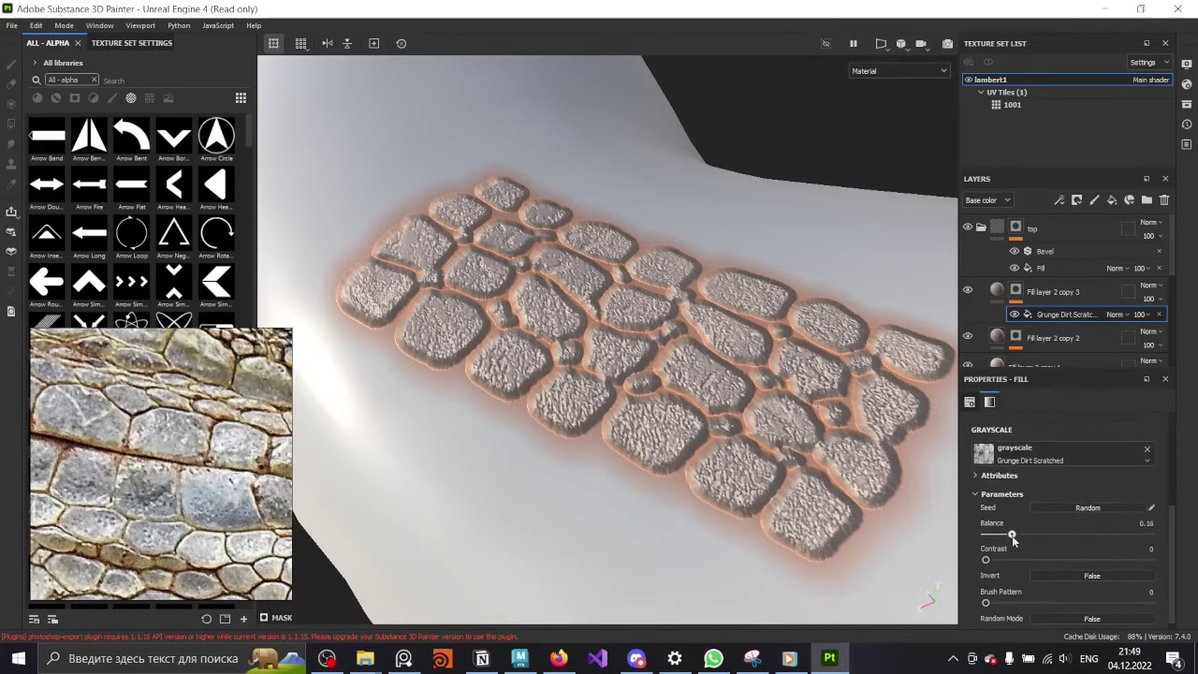
# - Give Fill layer 2 copy 3 an orange base colour and negative height (-0.0494)
pyautogui.click(998, 292)
pyautogui.click(1086, 534)
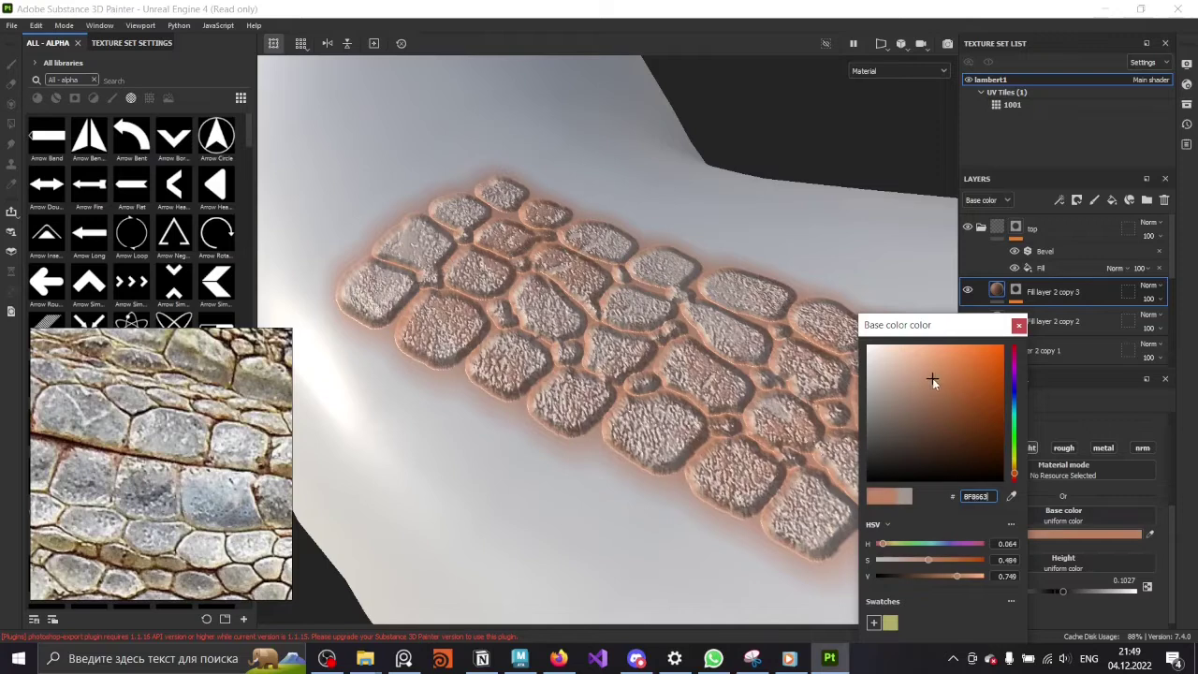
pyautogui.click(997, 290)
pyautogui.click(1016, 290)
pyautogui.click(997, 290)
pyautogui.moveTo(1062, 592); pyautogui.dragTo(1051, 592)
# - Tune the Grunge Dirt Scratched mask fill's contrast, scale and balance (0.47) for less orange
pyautogui.click(1015, 292)
pyautogui.click(1057, 315)
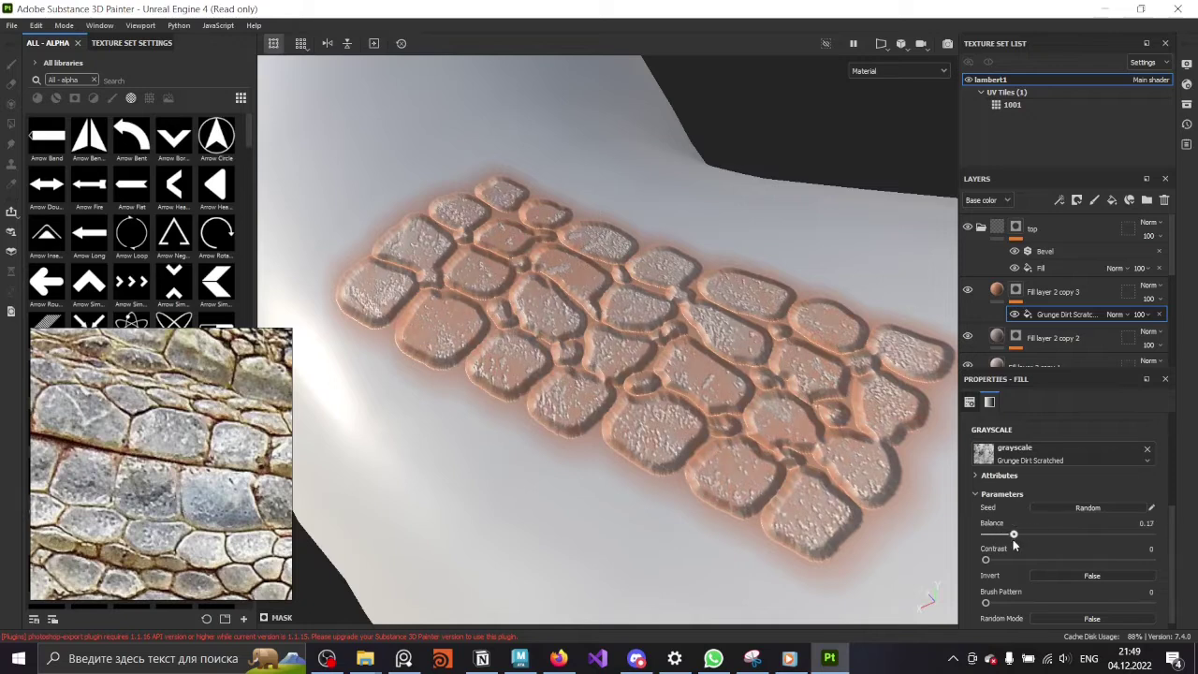
pyautogui.scroll(2, 1074, 470)
pyautogui.moveTo(985, 601); pyautogui.dragTo(1048, 602)
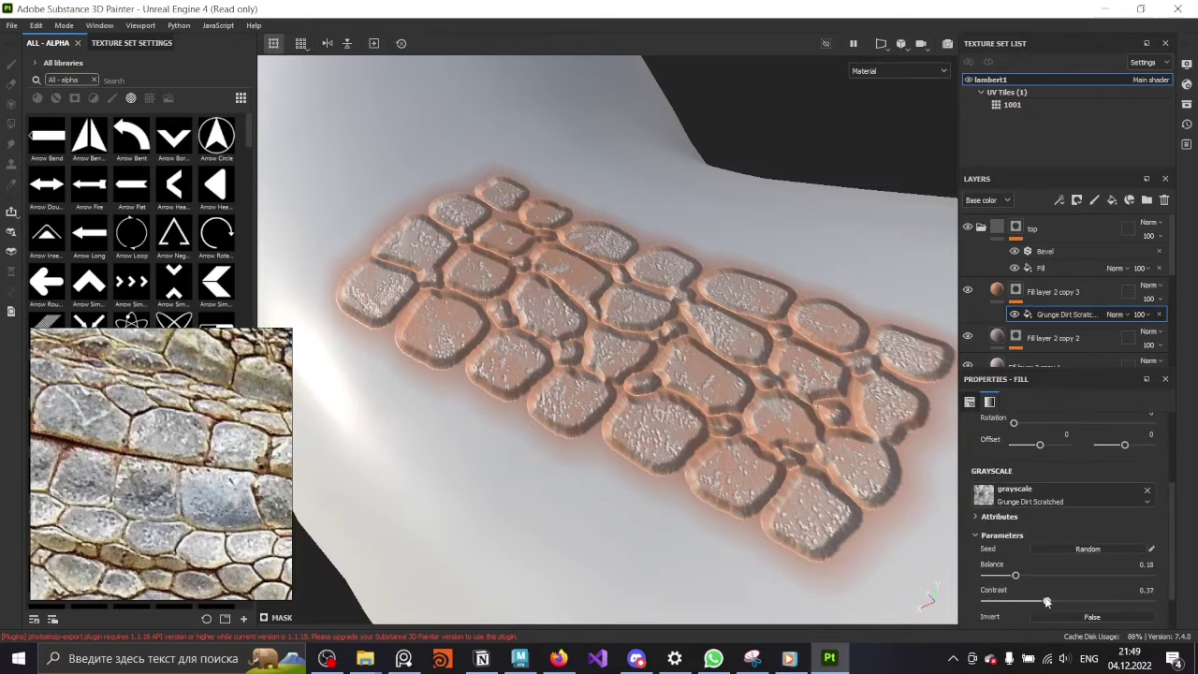
pyautogui.scroll(2, 1021, 552)
pyautogui.moveTo(1039, 483); pyautogui.dragTo(1053, 483)
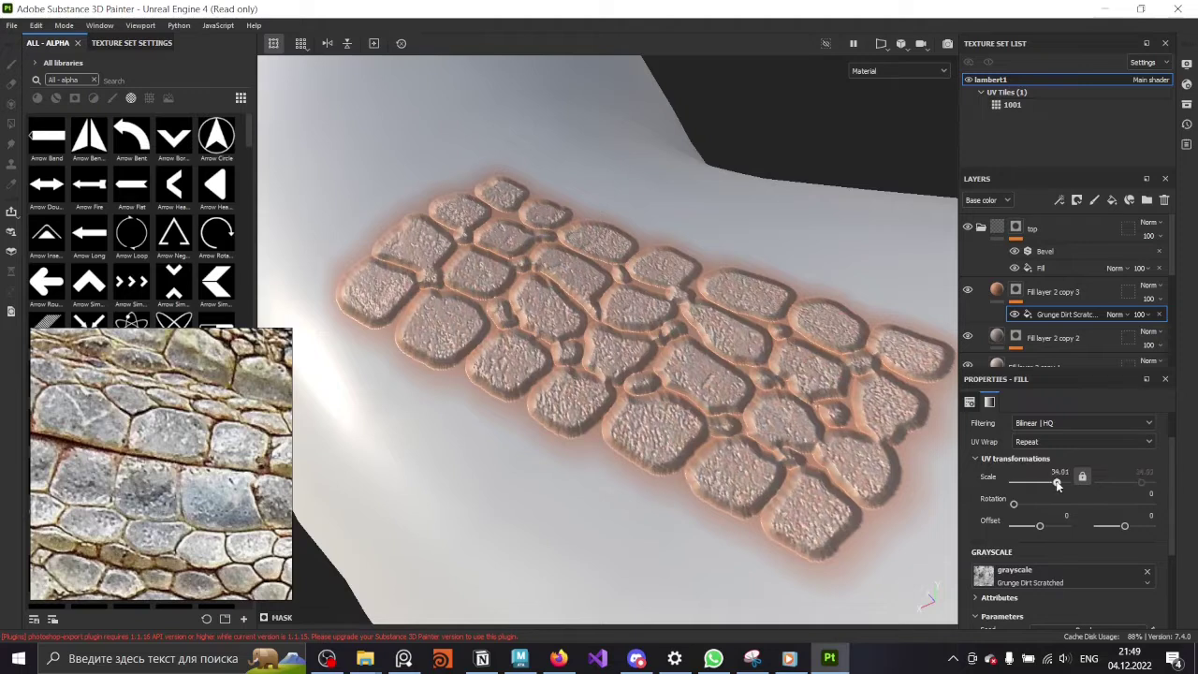
pyautogui.scroll(-3, 1123, 534)
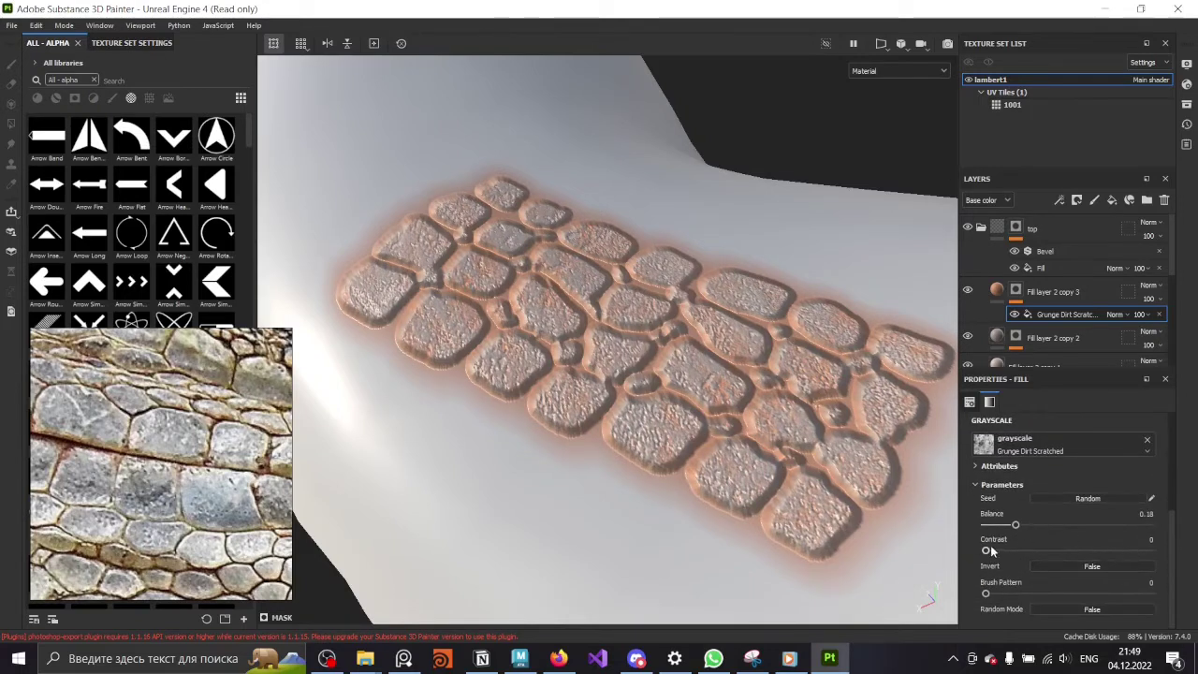
pyautogui.moveTo(1063, 526); pyautogui.dragTo(1005, 527)
pyautogui.click(1007, 295)
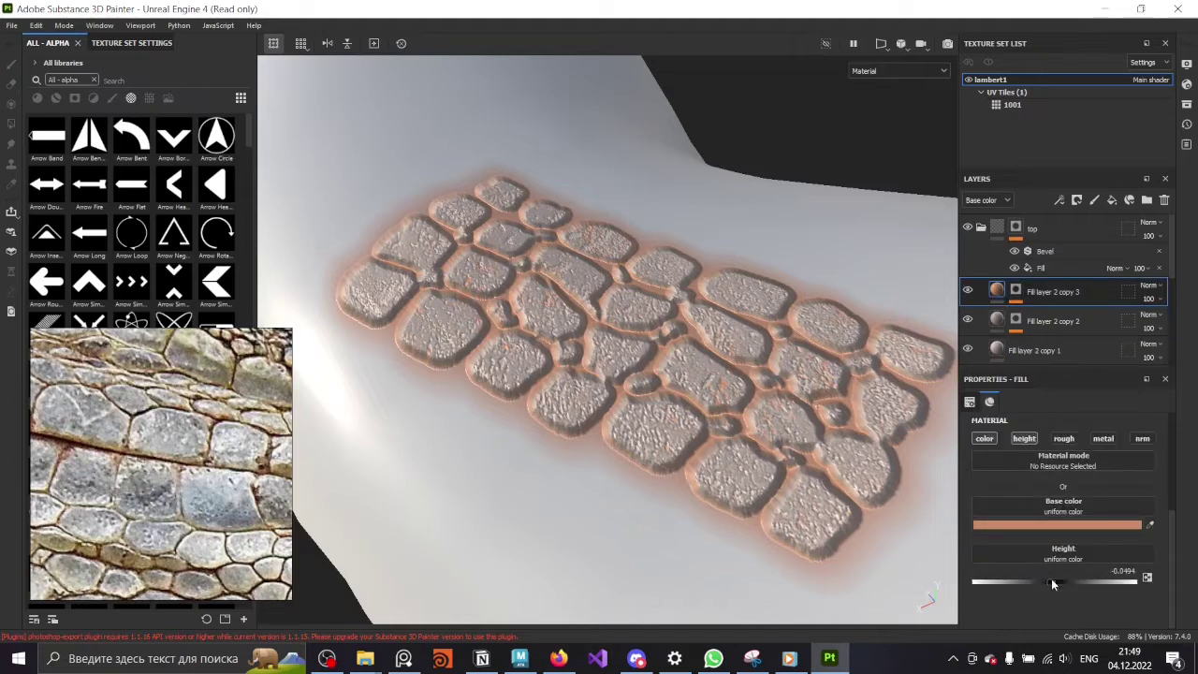
# - Darken Fill layer 2 copy 3's base colour to rust orange A1450C
pyautogui.keyDown('alt'); pyautogui.moveTo(743, 420); pyautogui.dragTo(643, 468); pyautogui.keyUp('alt')
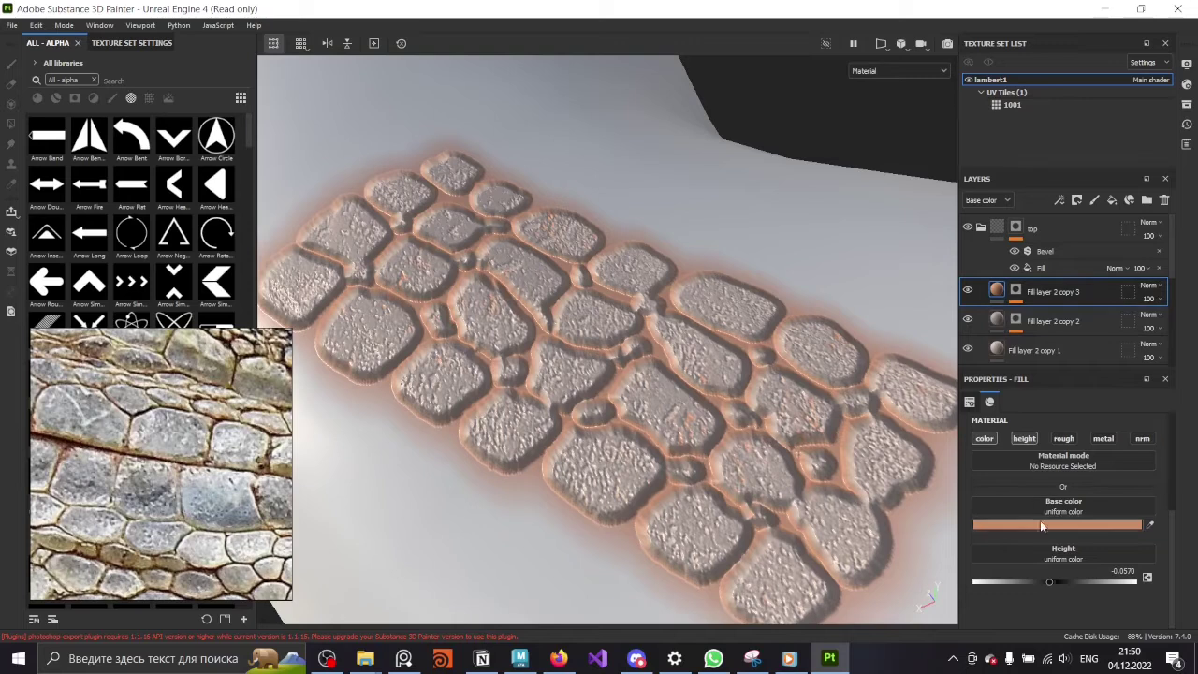
pyautogui.click(1040, 523)
pyautogui.click(944, 398)
pyautogui.moveTo(939, 402); pyautogui.dragTo(929, 438)
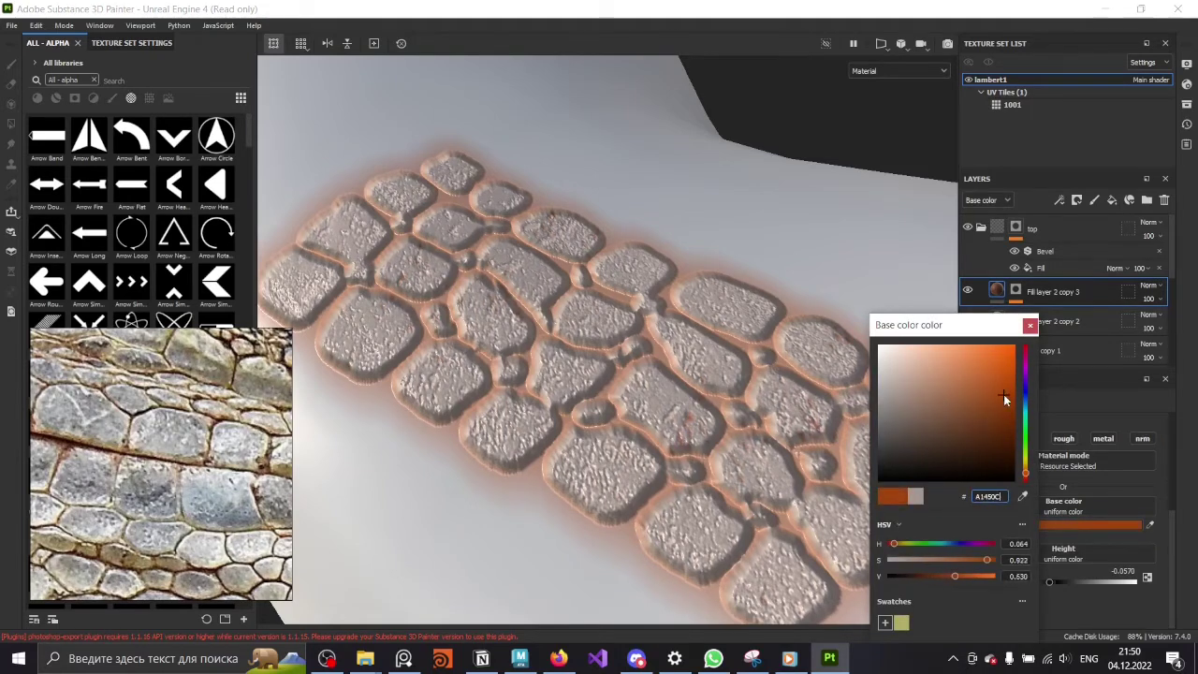
pyautogui.keyDown('alt'); pyautogui.moveTo(842, 412); pyautogui.dragTo(700, 440); pyautogui.keyUp('alt')
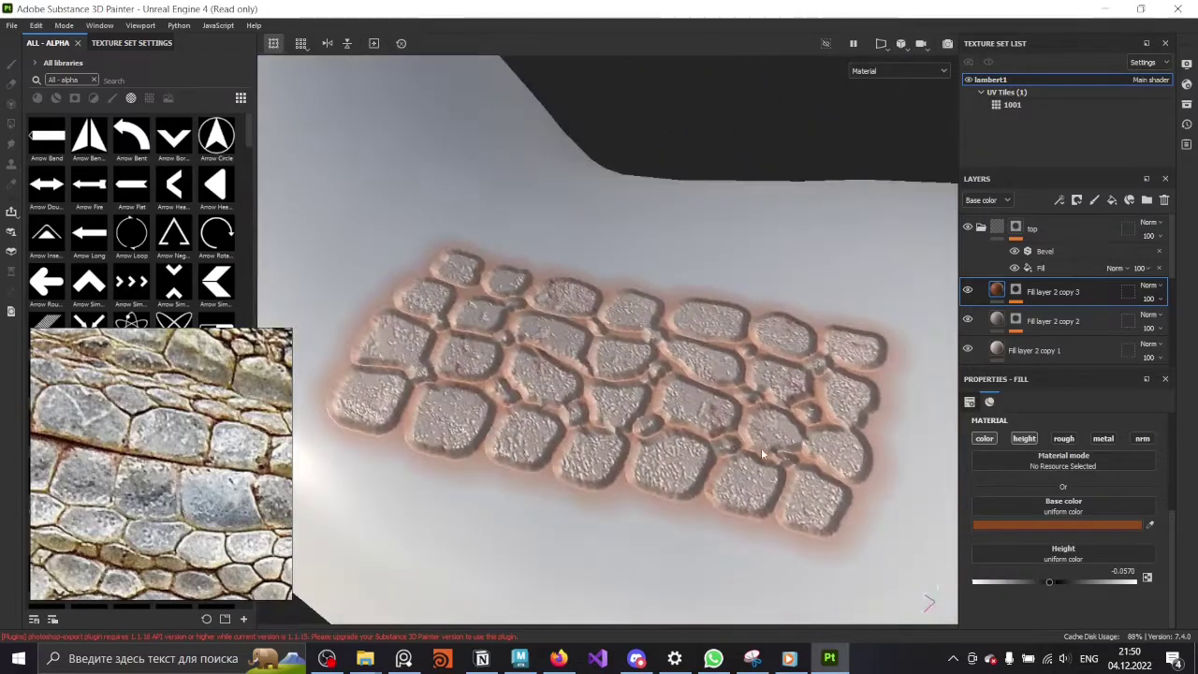
# - Check Fill layer 2 copy 2, then add a new Fill layer 3
pyautogui.click(1019, 323)
pyautogui.click(1029, 295)
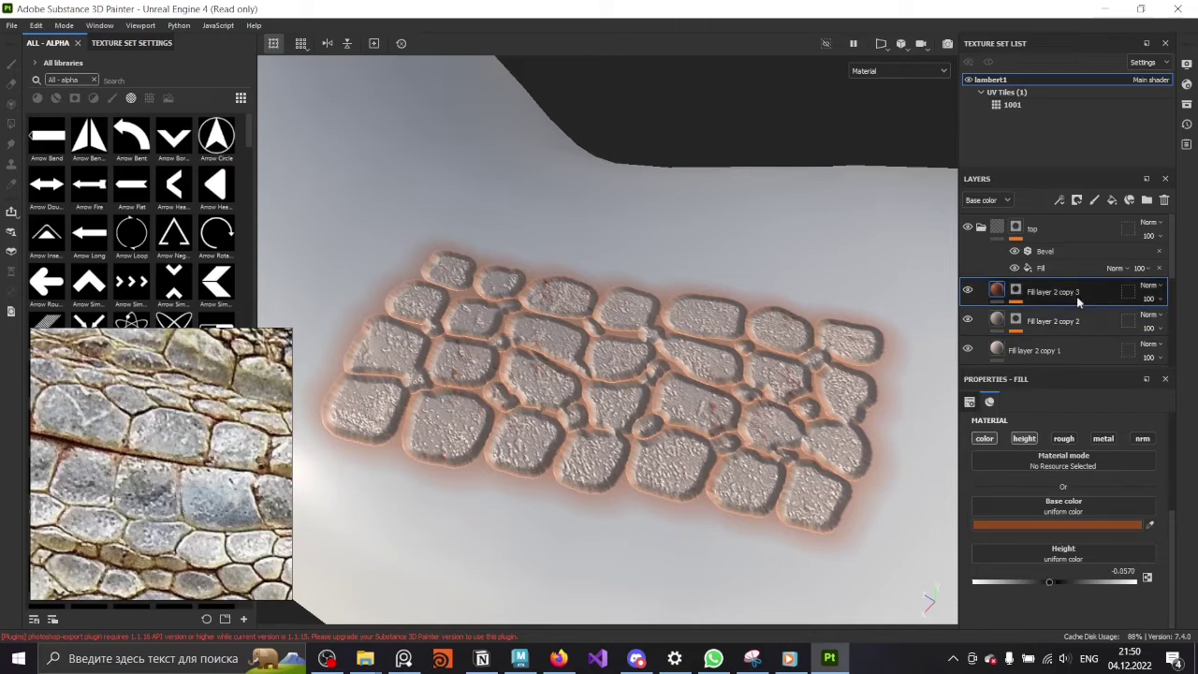
pyautogui.click(1111, 200)
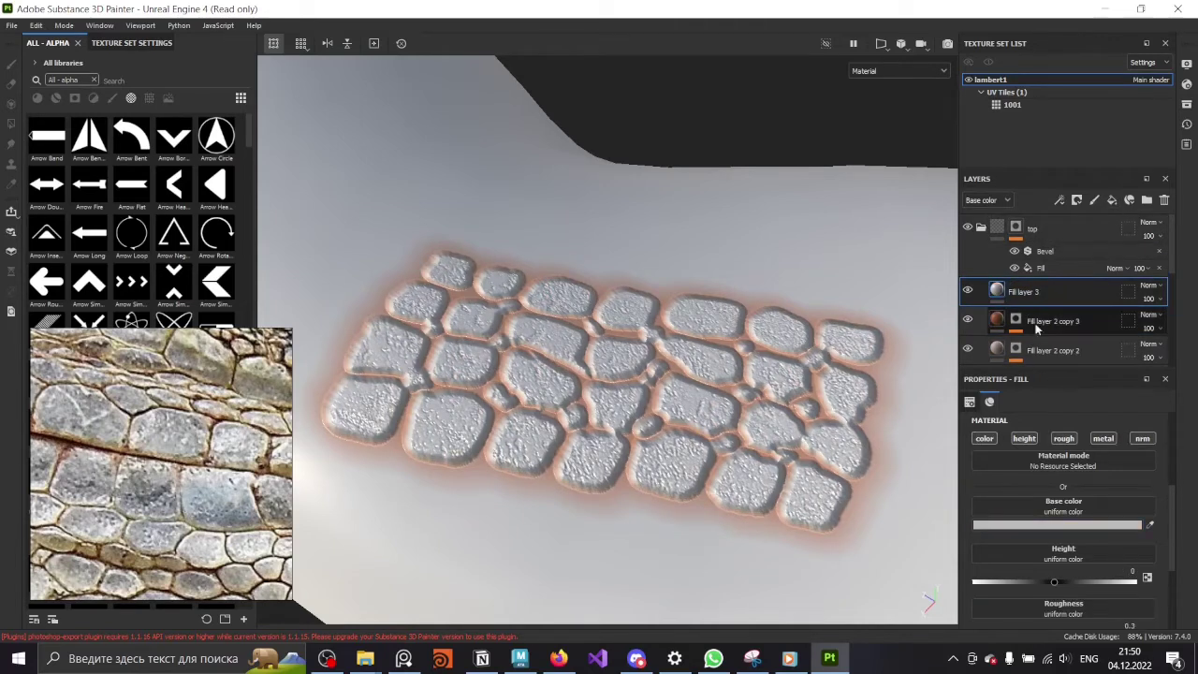
# - Move Fill layer 3 below Fill layer 2 copy 2
pyautogui.moveTo(1077, 251); pyautogui.dragTo(1077, 311)
pyautogui.click(1067, 278)
pyautogui.scroll(3, 1056, 466)
pyautogui.scroll(-3, 1167, 480)
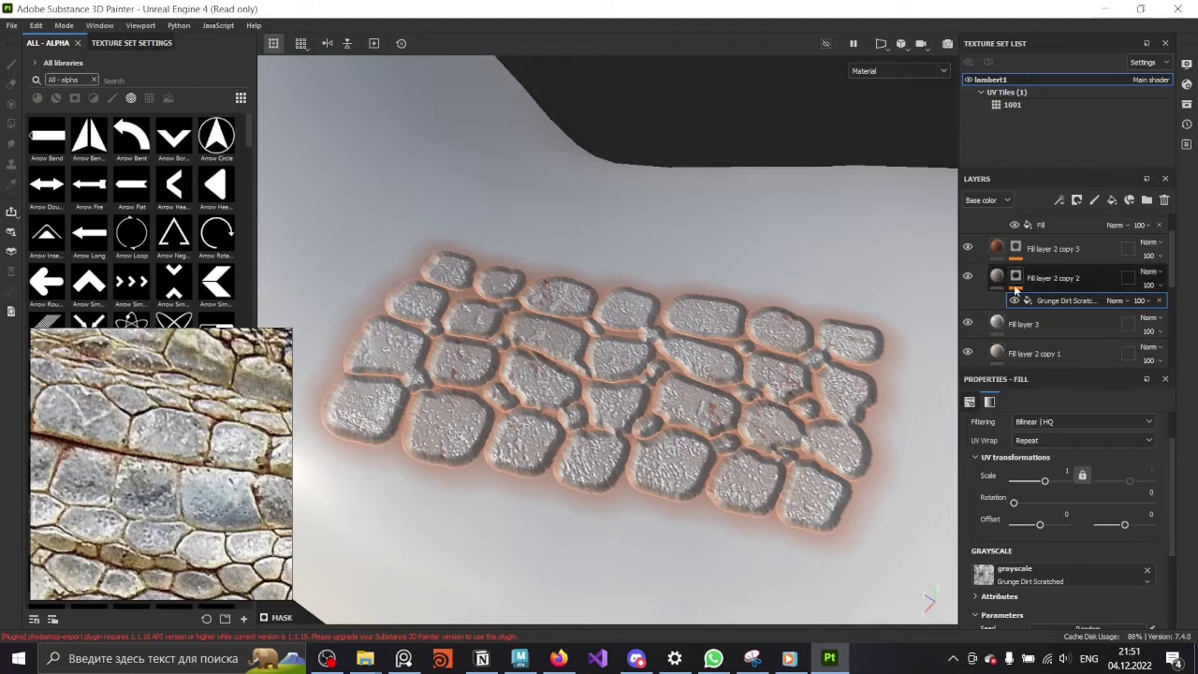
# - Set the Grunge Dirt Scratched mask to scale 2.3 and balance 0.36
pyautogui.moveTo(1045, 480); pyautogui.dragTo(1048, 483)
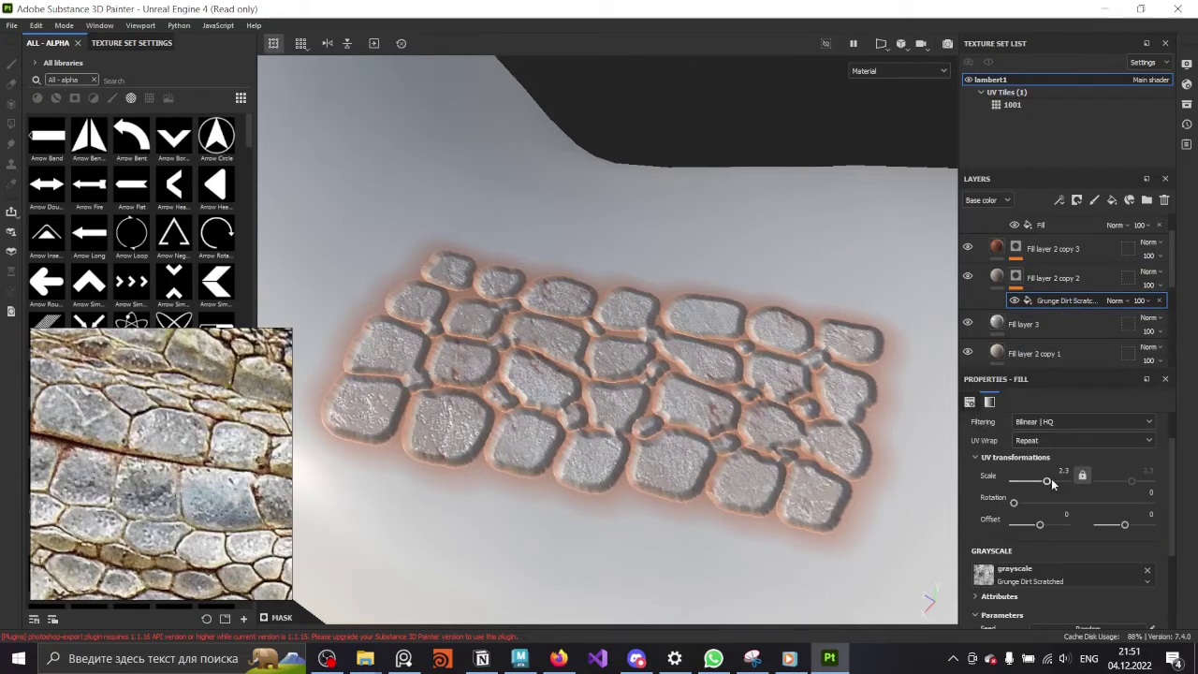
pyautogui.scroll(-3, 1048, 487)
pyautogui.moveTo(1068, 526); pyautogui.dragTo(1043, 531)
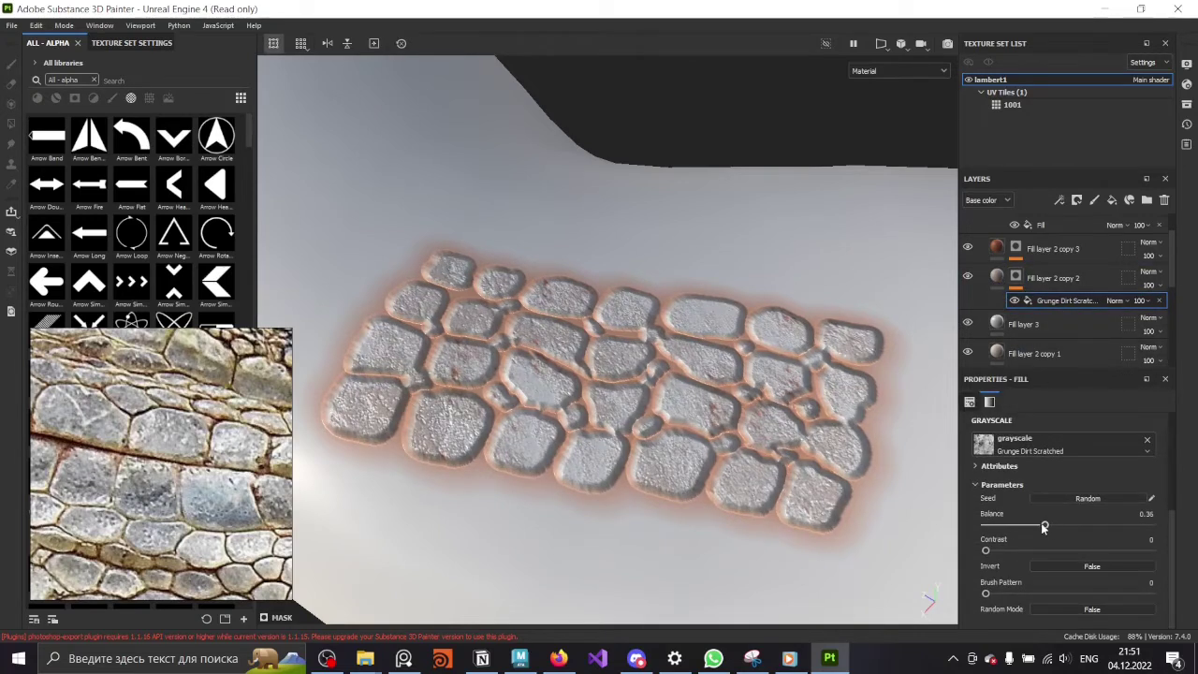
pyautogui.keyDown('alt'); pyautogui.moveTo(719, 414); pyautogui.dragTo(714, 503); pyautogui.keyUp('alt')
pyautogui.click(1011, 286)
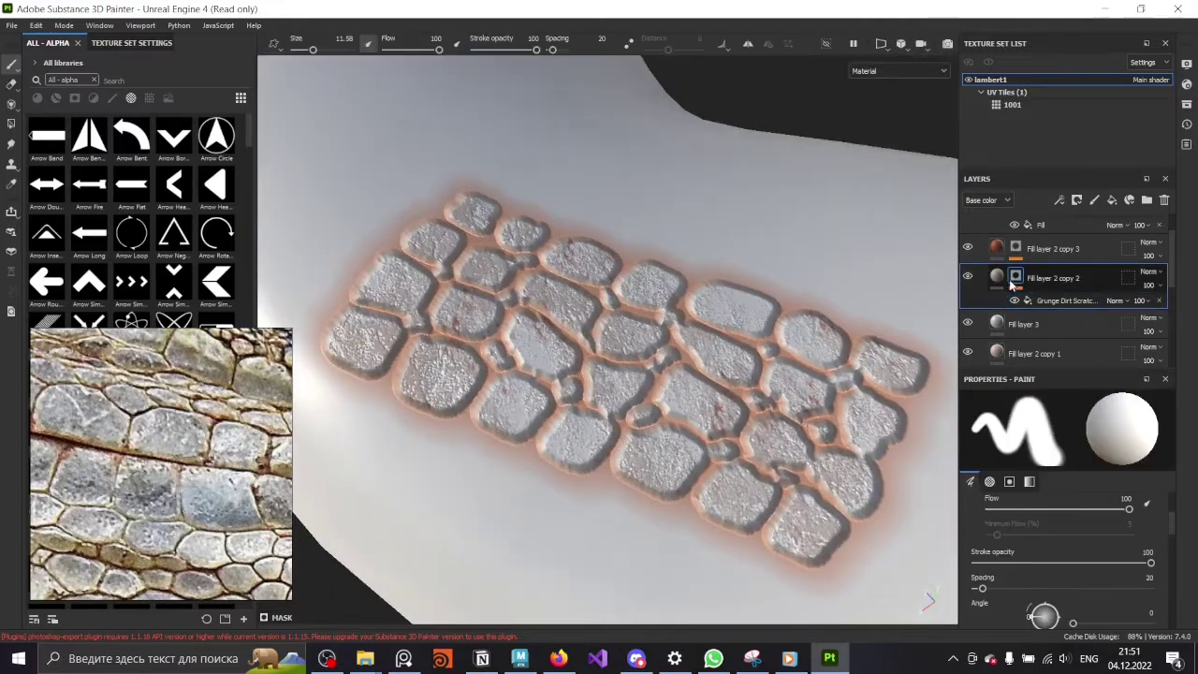
# - Select the only_mask layer's mask and orbit to face the scale patch
pyautogui.click(1040, 249)
pyautogui.moveTo(810, 459)
pyautogui.keyDown('alt'); pyautogui.mouseDown()
pyautogui.moveTo(887, 395)
pyautogui.moveTo(792, 366)
pyautogui.mouseUp(); pyautogui.keyUp('alt')
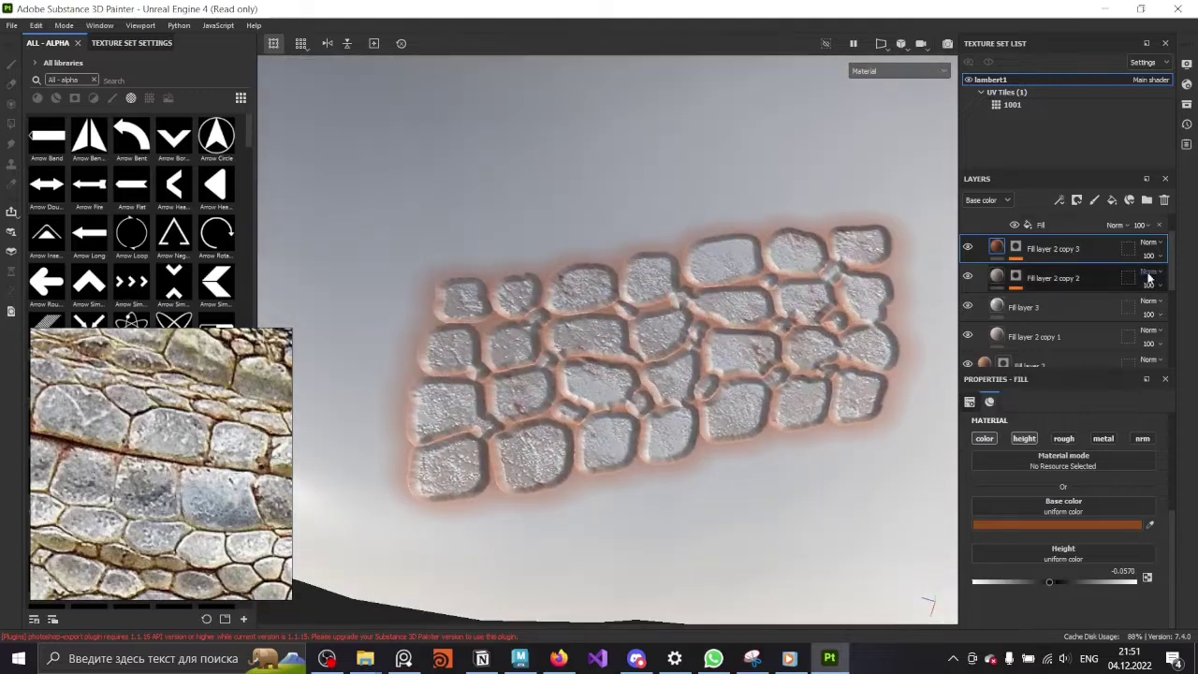
pyautogui.scroll(-5, 1150, 278)
pyautogui.click(1075, 313)
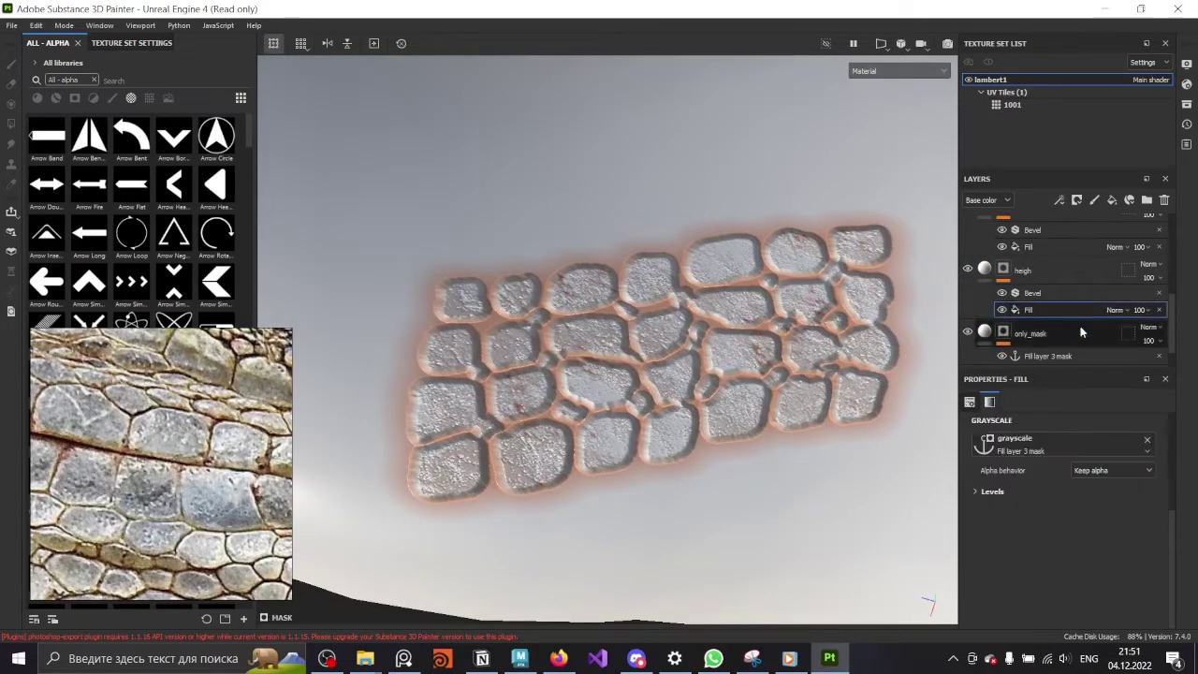
pyautogui.scroll(-1, 1149, 330)
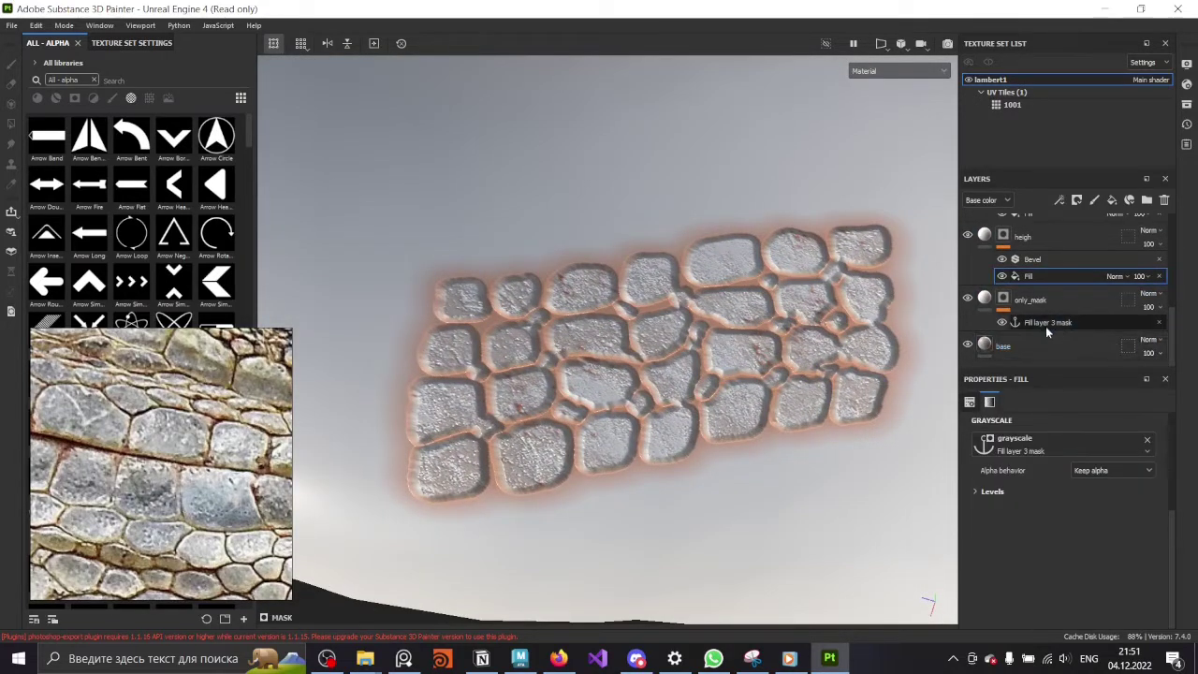
pyautogui.click(1004, 297)
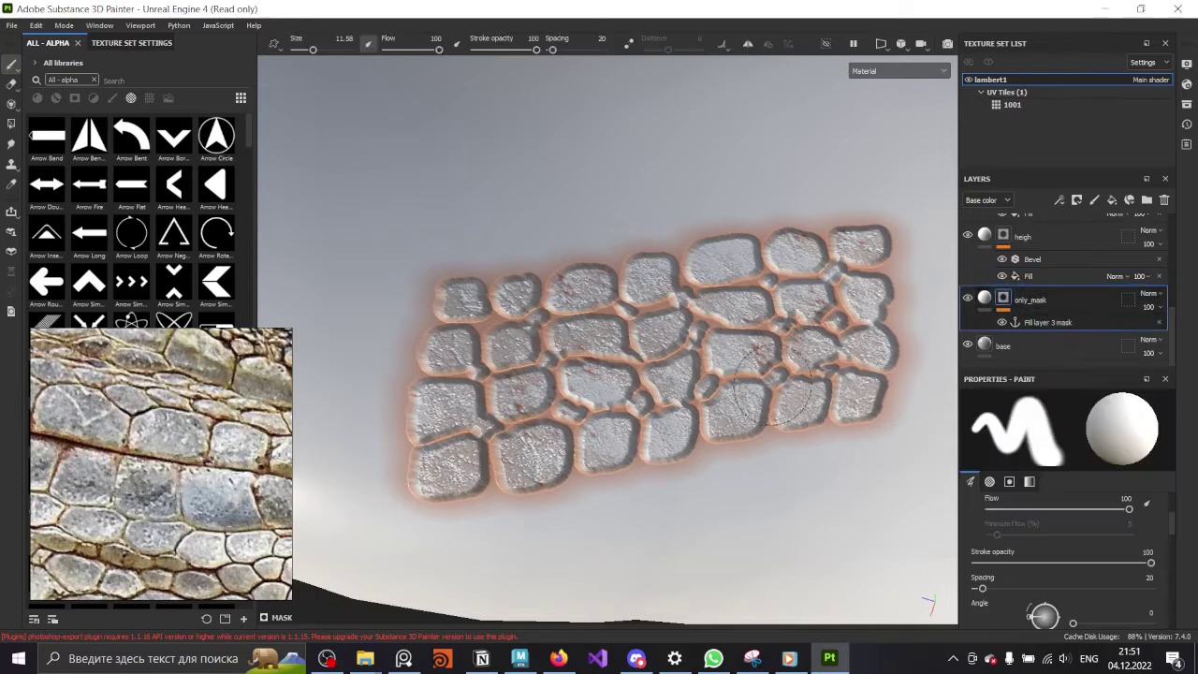
pyautogui.moveTo(791, 472)
pyautogui.keyDown('alt'); pyautogui.mouseDown()
pyautogui.moveTo(861, 421)
pyautogui.moveTo(707, 373)
pyautogui.mouseUp(); pyautogui.keyUp('alt')
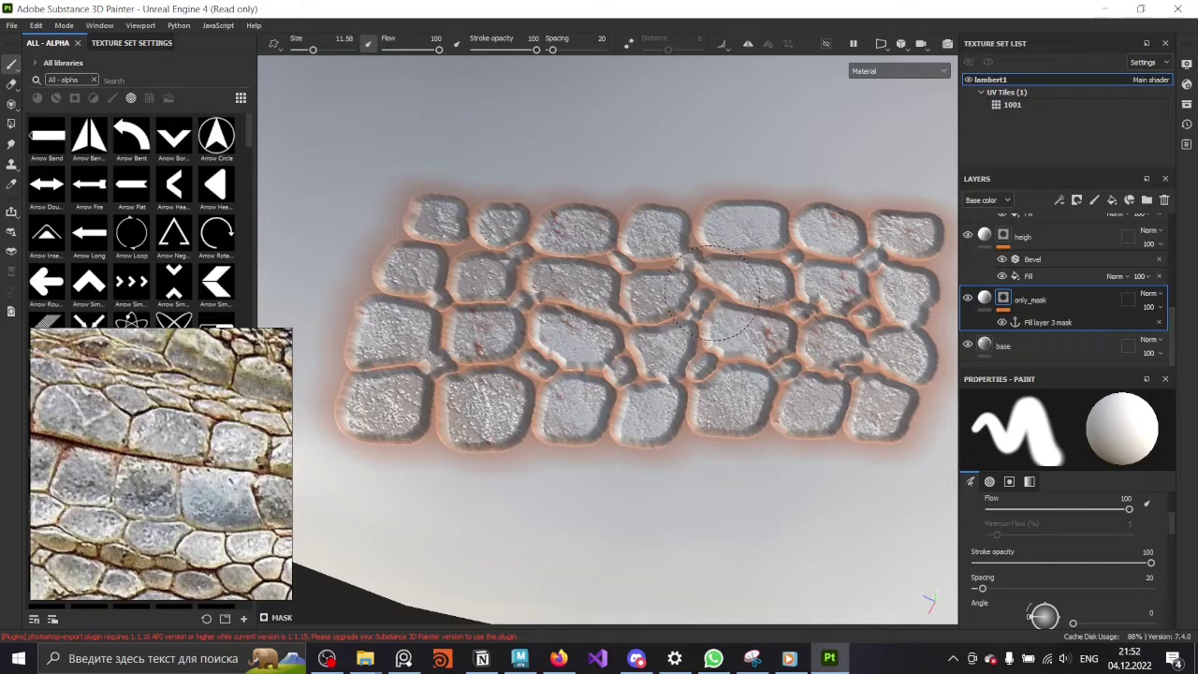
pyautogui.moveTo(694, 306)
pyautogui.keyDown('alt'); pyautogui.mouseDown()
pyautogui.moveTo(696, 316)
pyautogui.moveTo(638, 266)
pyautogui.moveTo(468, 487)
pyautogui.moveTo(669, 493)
pyautogui.mouseUp(); pyautogui.keyUp('alt')
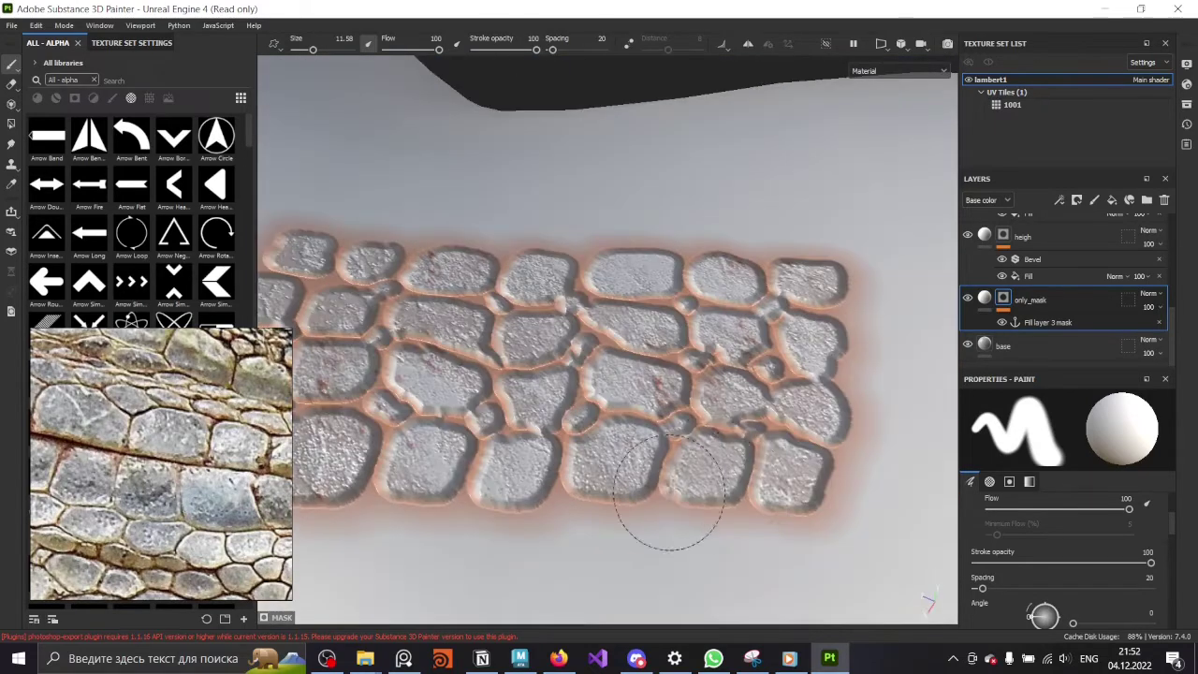
pyautogui.moveTo(769, 360)
pyautogui.keyDown('alt'); pyautogui.mouseDown()
pyautogui.moveTo(674, 329)
pyautogui.moveTo(631, 369)
pyautogui.moveTo(508, 379)
pyautogui.moveTo(594, 406)
pyautogui.moveTo(605, 321)
pyautogui.moveTo(555, 357)
pyautogui.mouseUp(); pyautogui.keyUp('alt')
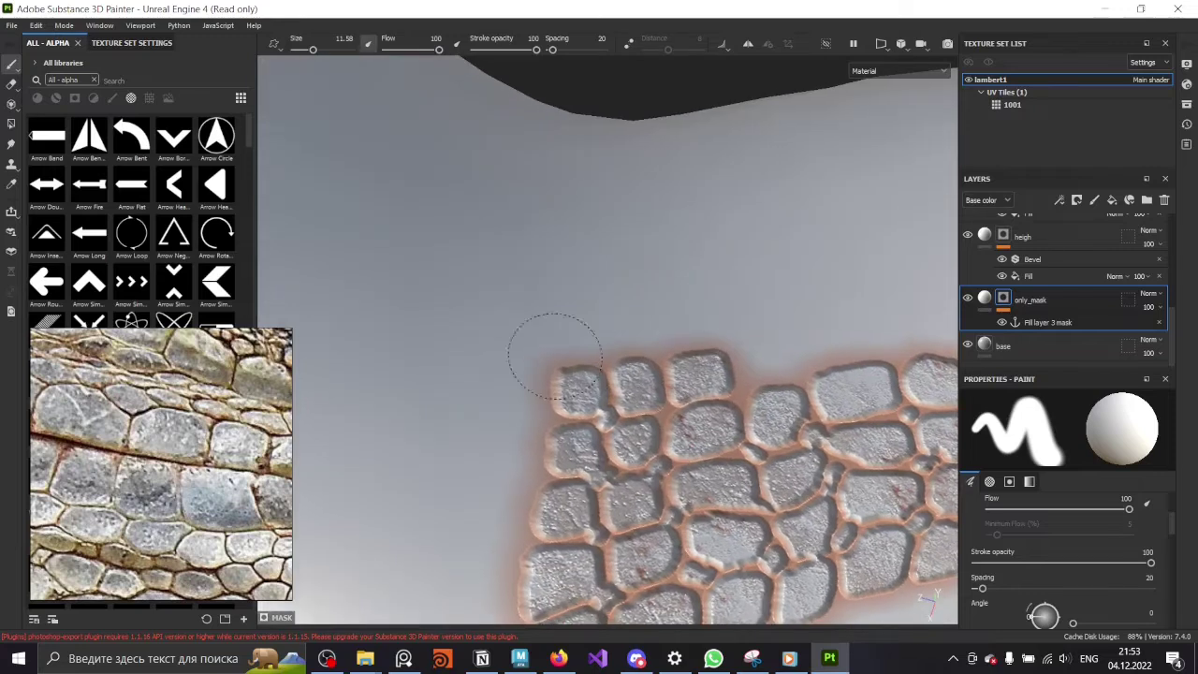
# - Paint several new scales onto the mask, varying the brush size for fine and small scales
pyautogui.moveTo(580, 302)
pyautogui.mouseDown()
pyautogui.moveTo(561, 266)
pyautogui.moveTo(380, 396)
pyautogui.mouseUp()
pyautogui.moveTo(768, 327)
pyautogui.mouseDown()
pyautogui.moveTo(781, 342)
pyautogui.moveTo(668, 345)
pyautogui.moveTo(740, 360)
pyautogui.moveTo(717, 347)
pyautogui.moveTo(797, 382)
pyautogui.moveTo(697, 376)
pyautogui.moveTo(693, 398)
pyautogui.moveTo(770, 299)
pyautogui.moveTo(758, 341)
pyautogui.mouseUp()
pyautogui.keyDown('ctrl'); pyautogui.moveTo(759, 341); pyautogui.dragTo(739, 342, button='right'); pyautogui.keyUp('ctrl')
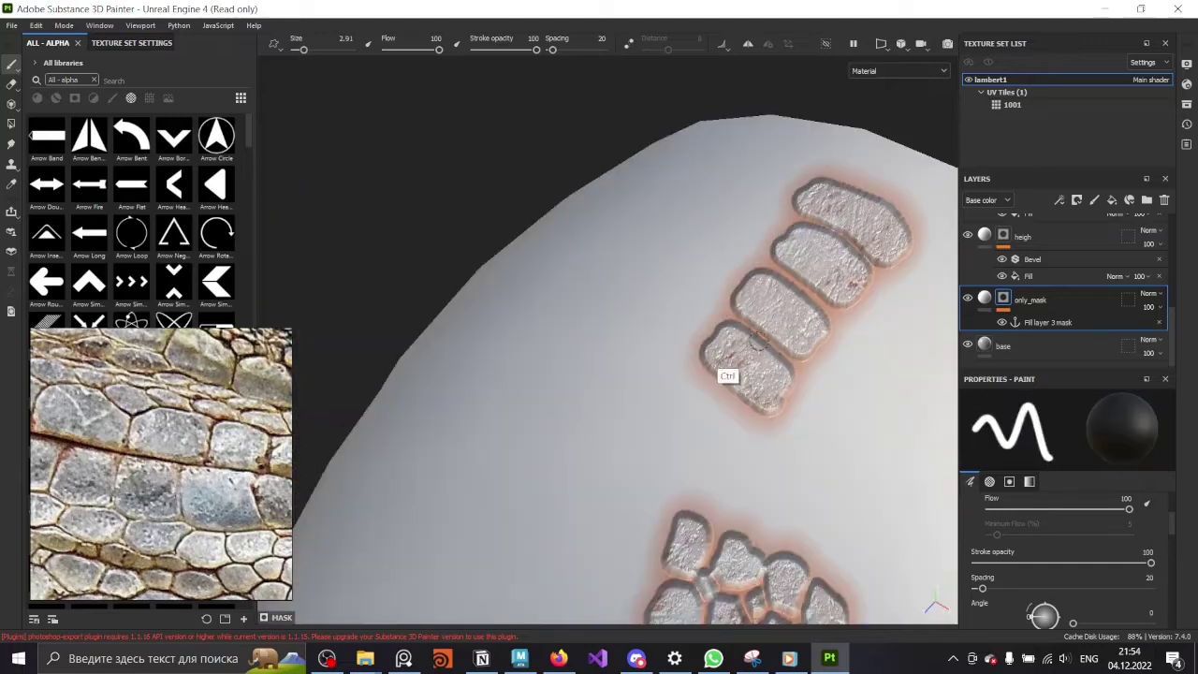
pyautogui.keyDown('ctrl'); pyautogui.moveTo(728, 383); pyautogui.dragTo(720, 382, button='right'); pyautogui.keyUp('ctrl')
pyautogui.moveTo(721, 383)
pyautogui.keyDown('alt'); pyautogui.mouseDown()
pyautogui.moveTo(643, 374)
pyautogui.moveTo(759, 366)
pyautogui.moveTo(643, 414)
pyautogui.moveTo(599, 393)
pyautogui.mouseUp(); pyautogui.keyUp('alt')
pyautogui.keyDown('ctrl'); pyautogui.moveTo(599, 393); pyautogui.dragTo(636, 394, button='right'); pyautogui.keyUp('ctrl')
pyautogui.keyDown('alt'); pyautogui.moveTo(637, 394); pyautogui.dragTo(674, 393); pyautogui.keyUp('alt')
pyautogui.moveTo(674, 393); pyautogui.dragTo(714, 393)
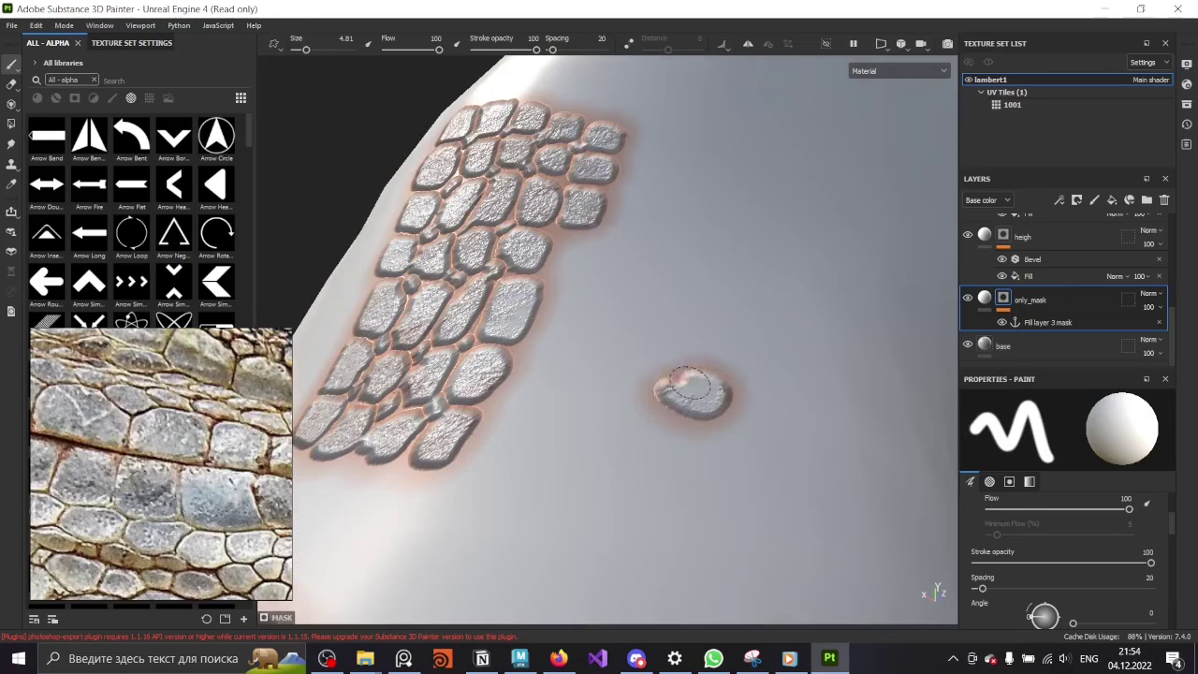
# - Stamp more small scales to form the V-shaped row, orbiting to check the scale rows
pyautogui.moveTo(711, 272)
pyautogui.keyDown('alt'); pyautogui.mouseDown()
pyautogui.moveTo(593, 334)
pyautogui.moveTo(561, 238)
pyautogui.moveTo(602, 290)
pyautogui.mouseUp(); pyautogui.keyUp('alt')
pyautogui.moveTo(628, 217)
pyautogui.keyDown('alt'); pyautogui.mouseDown()
pyautogui.moveTo(562, 281)
pyautogui.moveTo(550, 246)
pyautogui.mouseUp(); pyautogui.keyUp('alt')
pyautogui.keyDown('alt'); pyautogui.moveTo(568, 193); pyautogui.dragTo(583, 315); pyautogui.keyUp('alt')
pyautogui.click(582, 314)
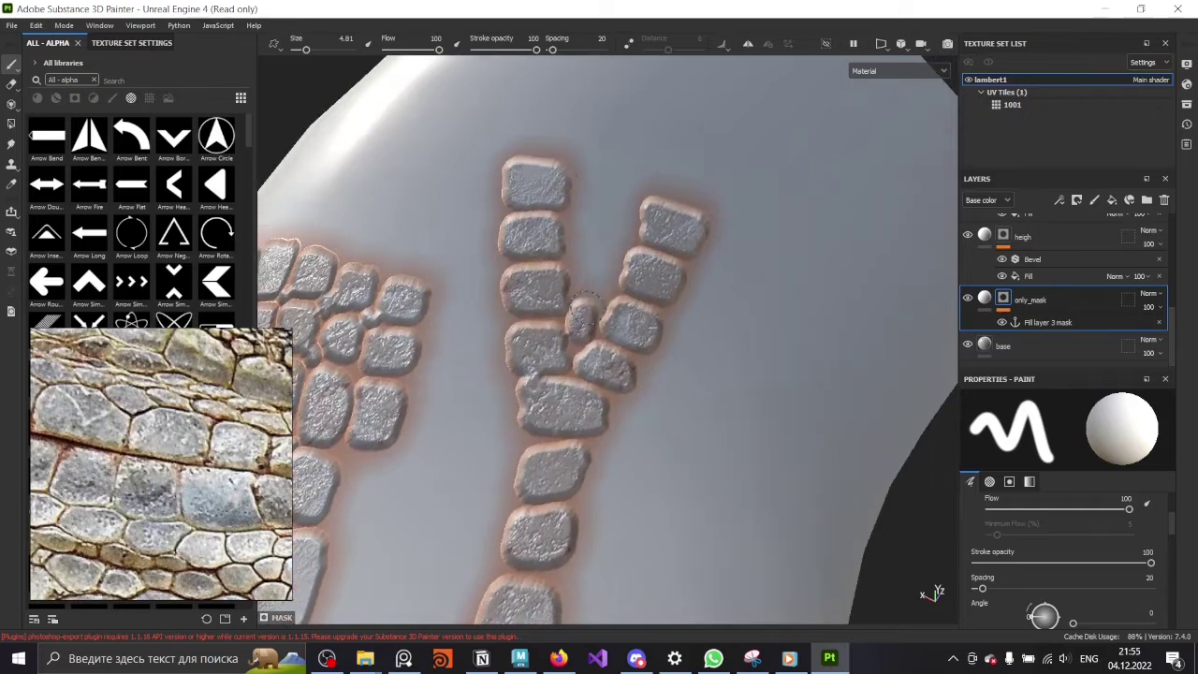
pyautogui.moveTo(588, 222)
pyautogui.keyDown('alt'); pyautogui.mouseDown()
pyautogui.moveTo(564, 254)
pyautogui.moveTo(653, 327)
pyautogui.moveTo(618, 321)
pyautogui.mouseUp(); pyautogui.keyUp('alt')
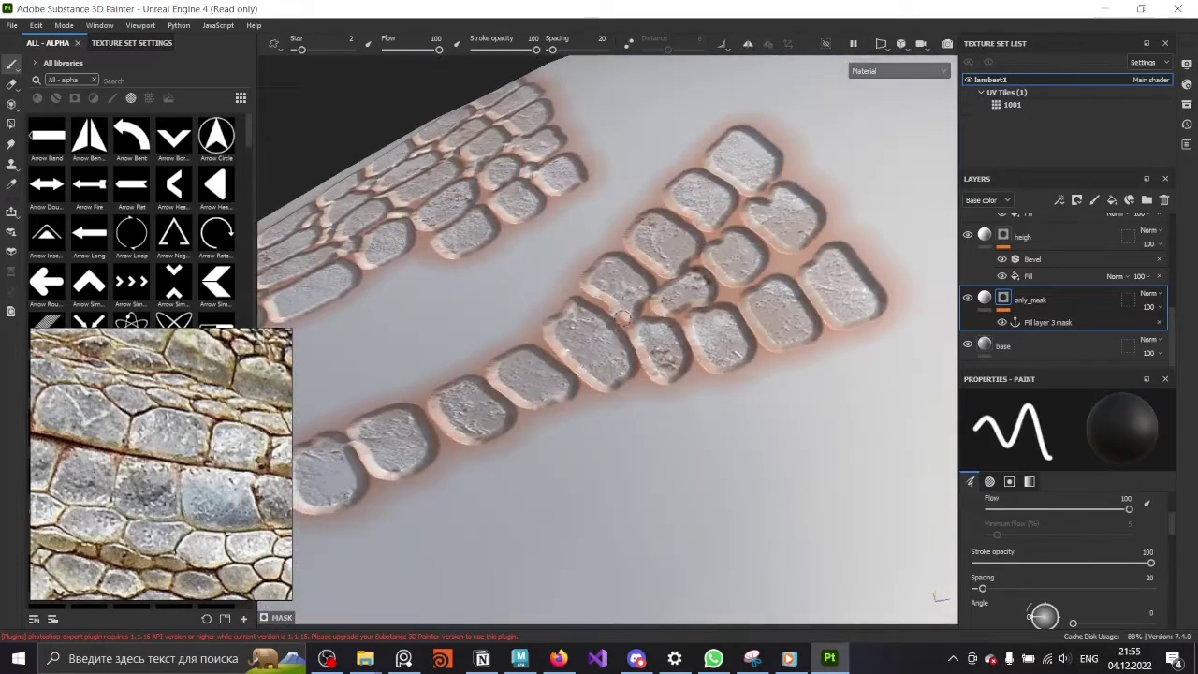
pyautogui.moveTo(741, 228)
pyautogui.keyDown('alt'); pyautogui.mouseDown()
pyautogui.moveTo(518, 278)
pyautogui.moveTo(546, 234)
pyautogui.mouseUp(); pyautogui.keyUp('alt')
pyautogui.moveTo(460, 258)
pyautogui.keyDown('alt'); pyautogui.mouseDown()
pyautogui.moveTo(533, 343)
pyautogui.moveTo(534, 325)
pyautogui.mouseUp(); pyautogui.keyUp('alt')
pyautogui.keyDown('alt'); pyautogui.moveTo(462, 357); pyautogui.dragTo(588, 386); pyautogui.keyUp('alt')
pyautogui.moveTo(646, 272)
pyautogui.keyDown('alt'); pyautogui.mouseDown()
pyautogui.moveTo(581, 383)
pyautogui.moveTo(642, 343)
pyautogui.moveTo(645, 378)
pyautogui.moveTo(719, 375)
pyautogui.moveTo(671, 347)
pyautogui.moveTo(564, 423)
pyautogui.moveTo(533, 375)
pyautogui.moveTo(613, 375)
pyautogui.moveTo(476, 337)
pyautogui.moveTo(366, 356)
pyautogui.moveTo(562, 375)
pyautogui.mouseUp(); pyautogui.keyUp('alt')
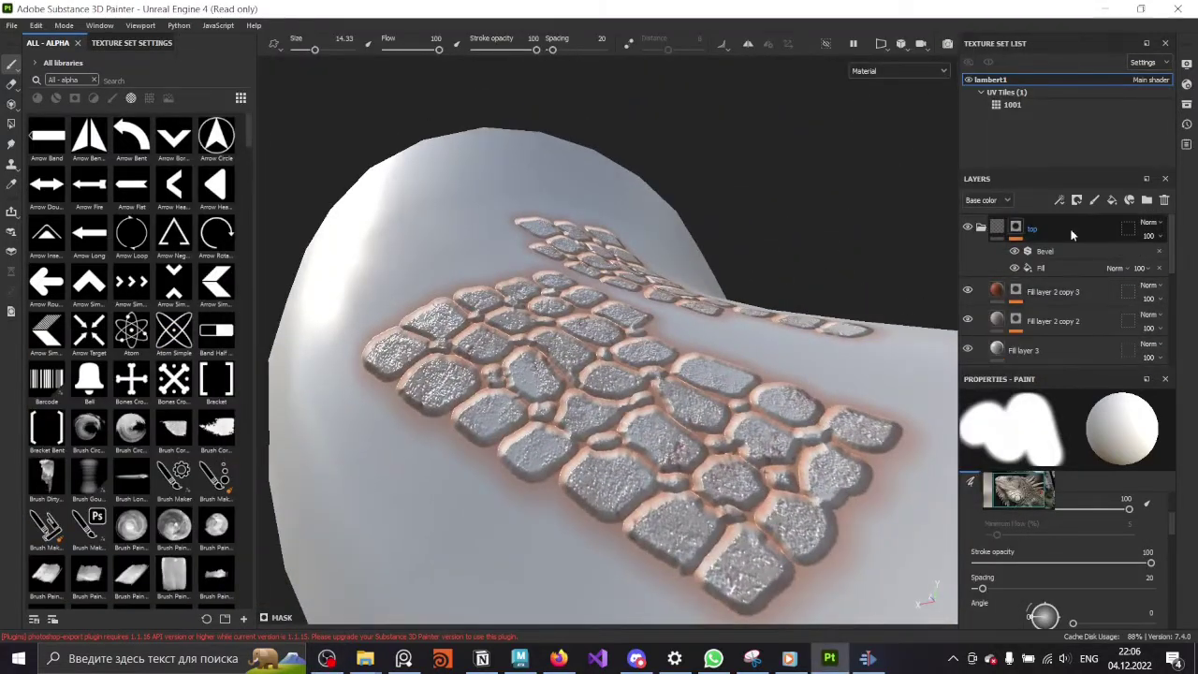
# - Enable the roughness channel on Fill layer 2 copy 3
pyautogui.scroll(-1, 1068, 262)
pyautogui.click(1048, 254)
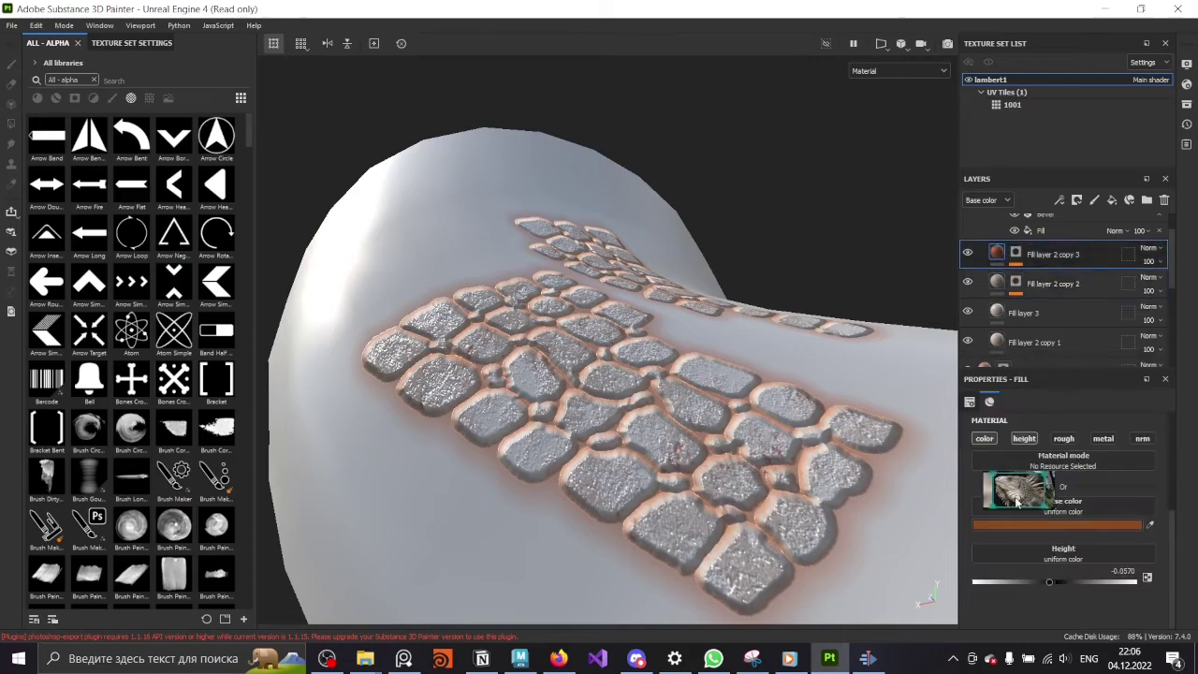
pyautogui.click(1068, 439)
pyautogui.scroll(-1, 1085, 564)
pyautogui.keyDown('alt'); pyautogui.moveTo(580, 374); pyautogui.dragTo(494, 393); pyautogui.keyUp('alt')
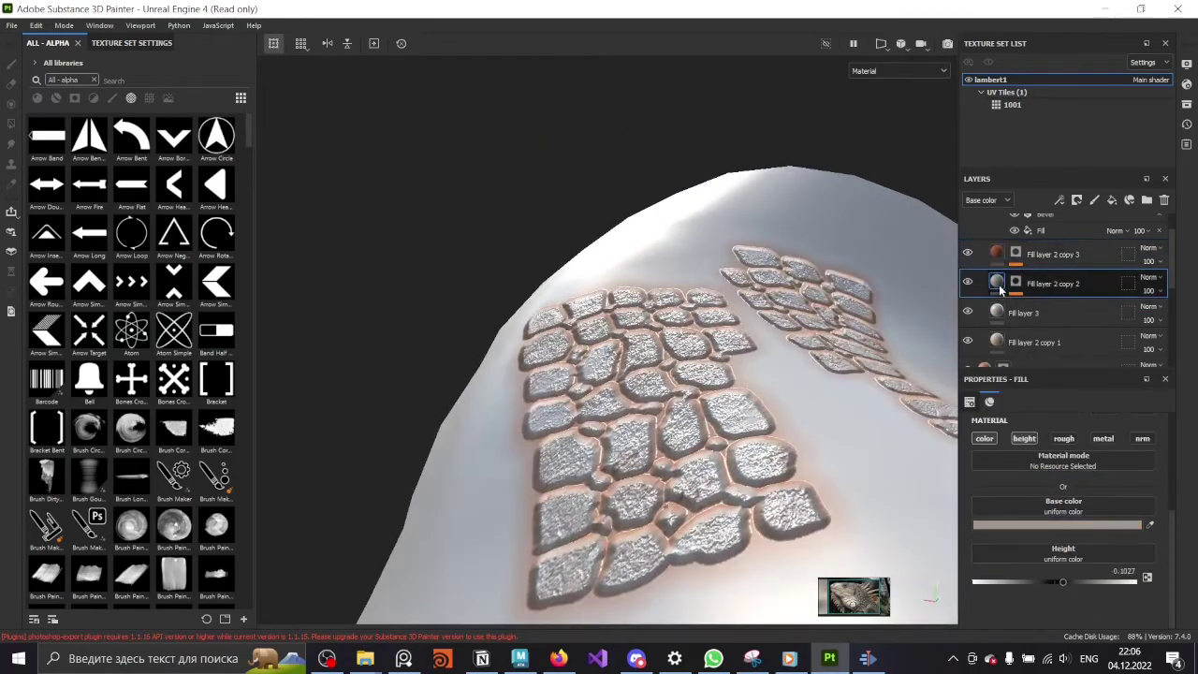
# - Enable roughness on Fill layer 2 copy 2 and set its Roughness to about 0.85
pyautogui.click(1048, 282)
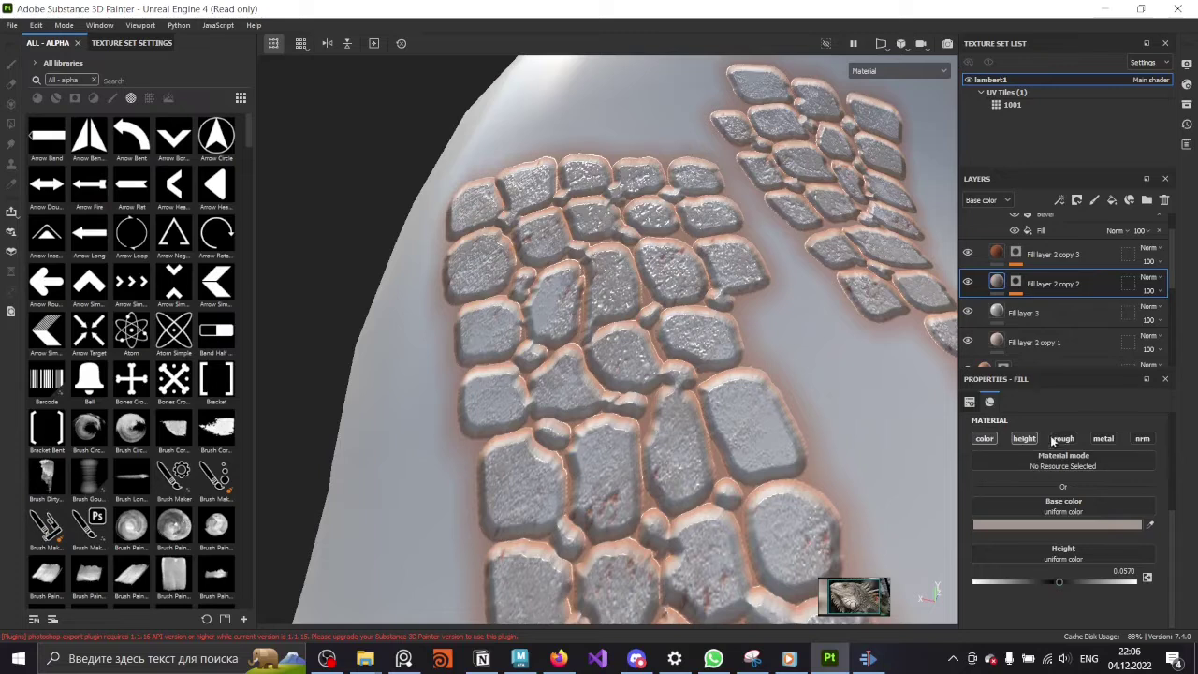
pyautogui.click(1055, 439)
pyautogui.scroll(-1, 1084, 580)
pyautogui.moveTo(1132, 608); pyautogui.dragTo(1037, 608)
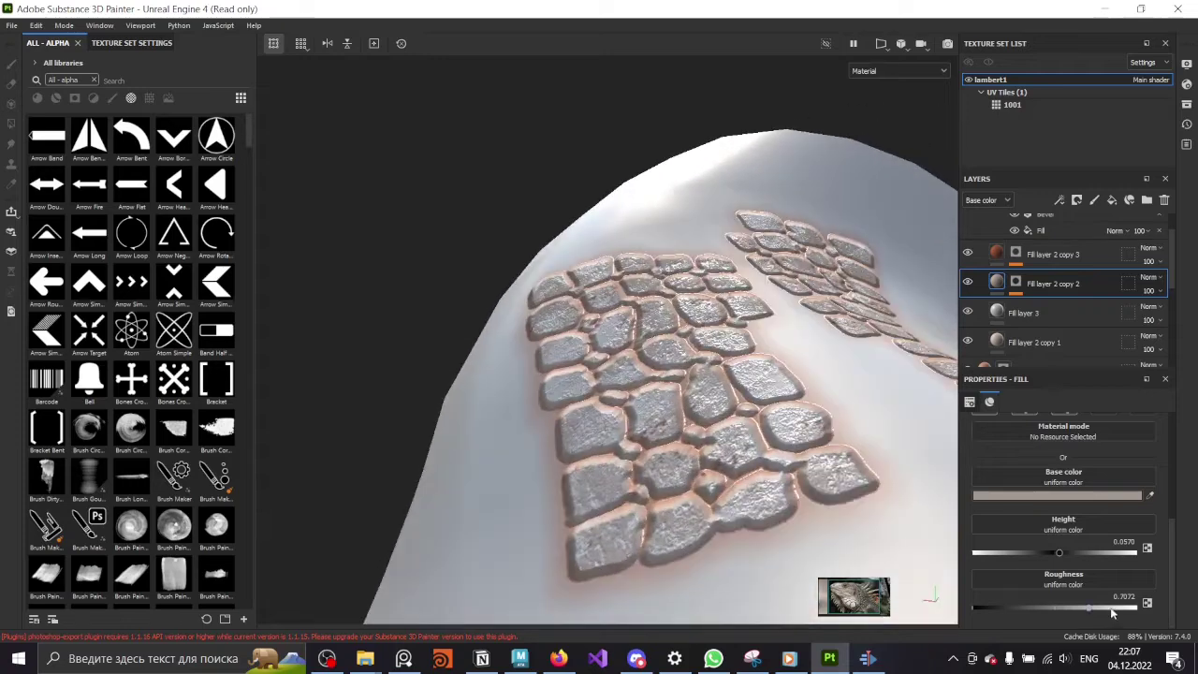
pyautogui.moveTo(1114, 612); pyautogui.dragTo(1113, 610)
pyautogui.moveTo(712, 421)
pyautogui.keyDown('alt'); pyautogui.mouseDown()
pyautogui.moveTo(617, 475)
pyautogui.moveTo(712, 440)
pyautogui.mouseUp(); pyautogui.keyUp('alt')
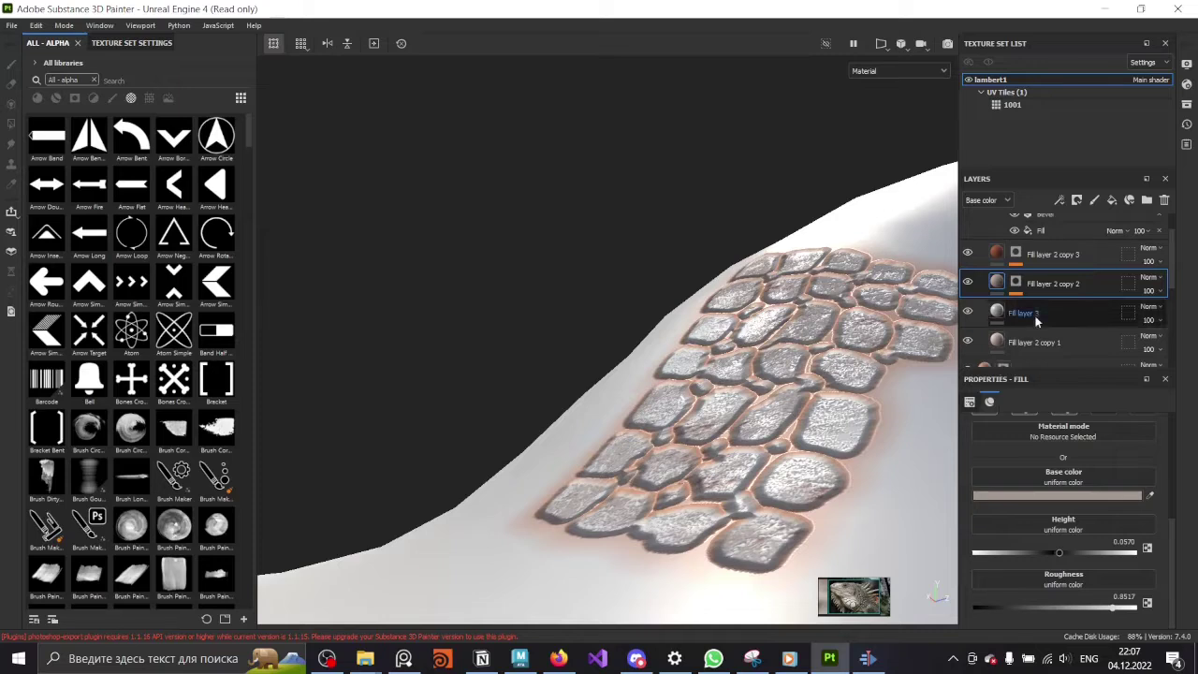
# - Set Fill layer 2's Roughness to about 0.81 and review the model
pyautogui.scroll(-1, 1036, 313)
pyautogui.scroll(-1, 1036, 312)
pyautogui.click(1000, 297)
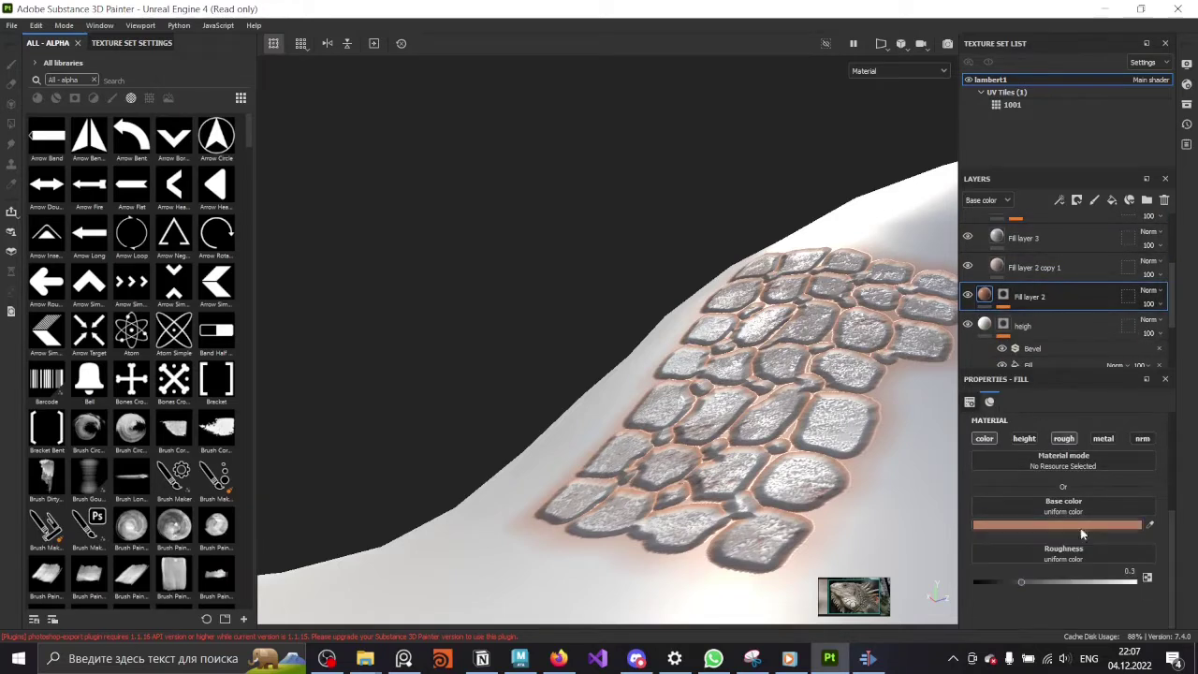
pyautogui.click(1133, 582)
pyautogui.moveTo(1099, 582); pyautogui.dragTo(1106, 582)
pyautogui.moveTo(867, 433)
pyautogui.keyDown('alt'); pyautogui.mouseDown()
pyautogui.moveTo(393, 352)
pyautogui.moveTo(348, 372)
pyautogui.mouseUp(); pyautogui.keyUp('alt')
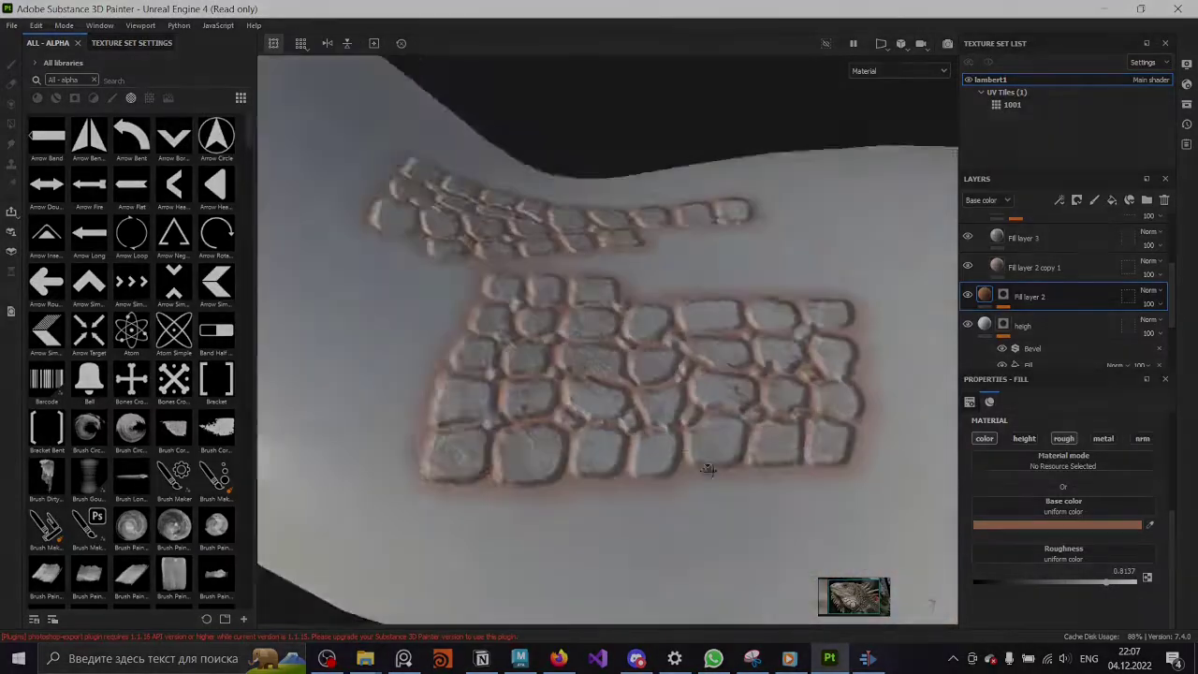